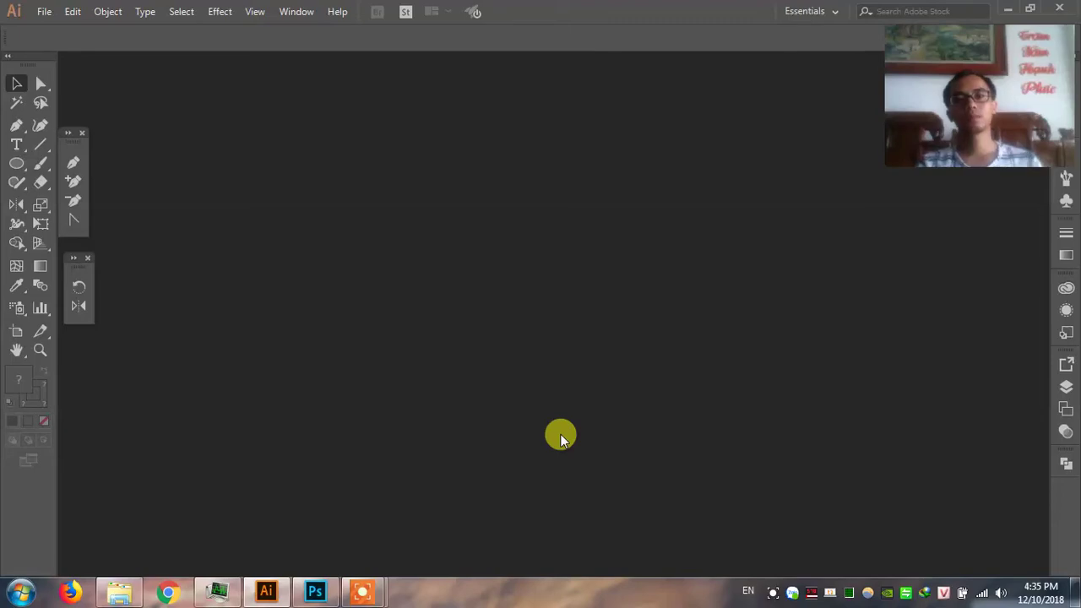
# Create a new 180 × 50 mm CMYK document from File > New.
pyautogui.click(44, 11)
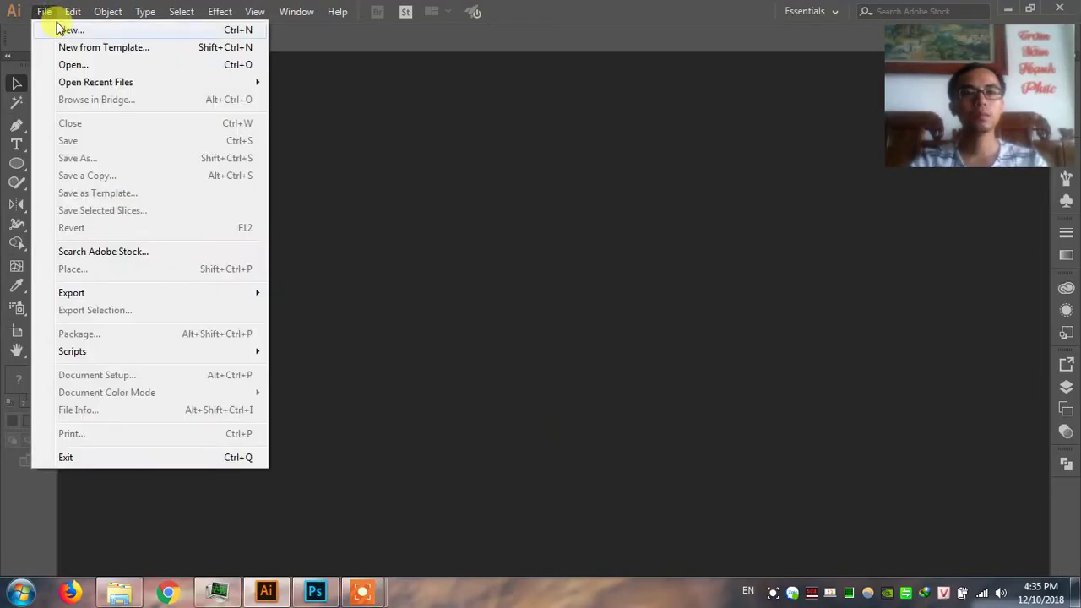
pyautogui.click(70, 30)
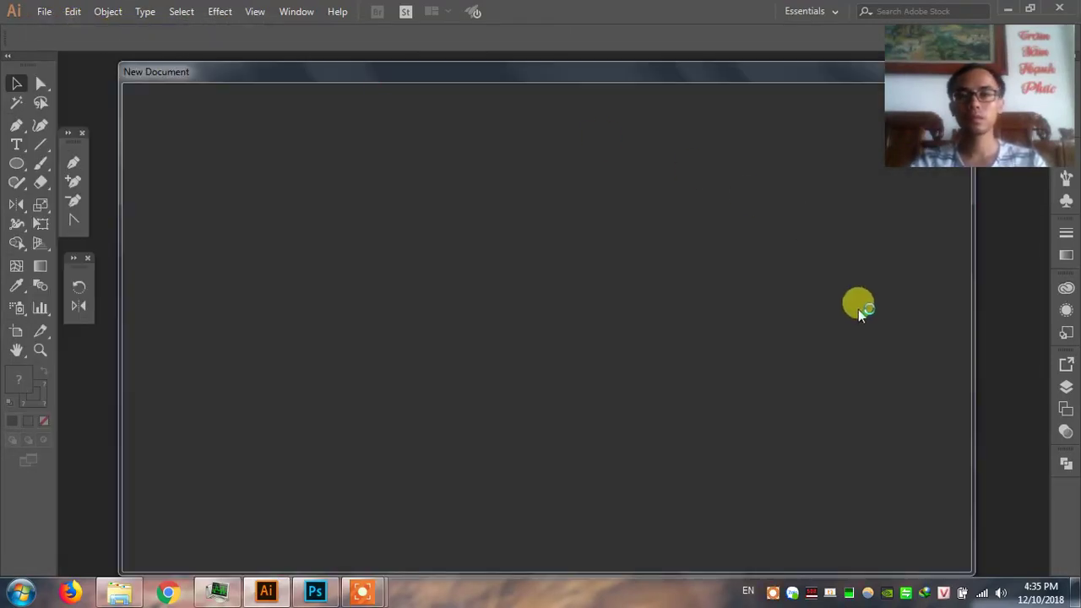
pyautogui.click(918, 542)
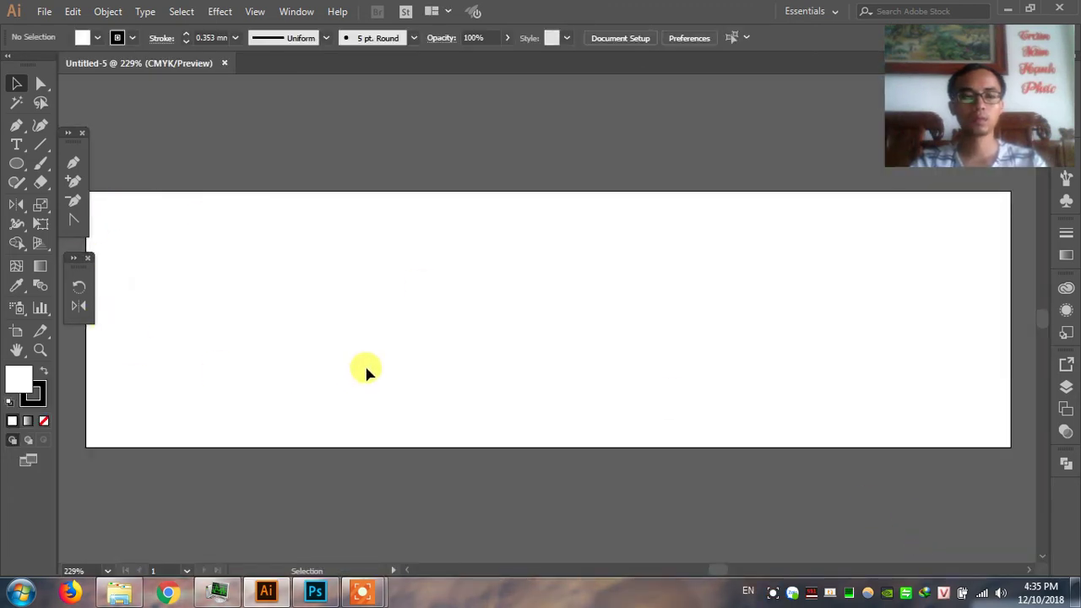
# Place a text object on the artboard and replace its placeholder with GIA BẢO.
pyautogui.click(16, 145)
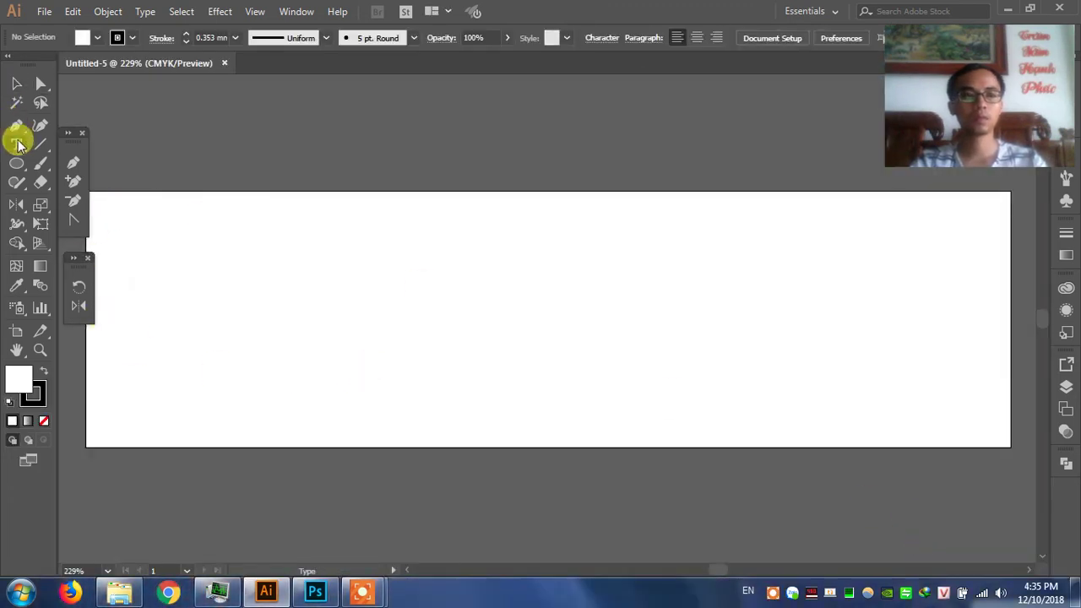
pyautogui.click(361, 318)
pyautogui.click(405, 316)
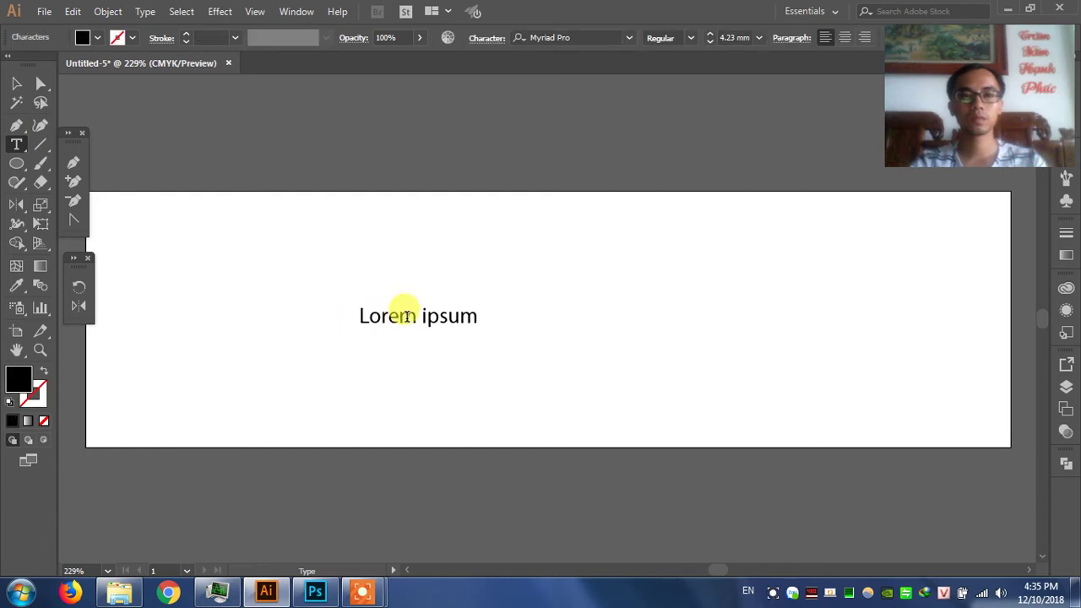
pyautogui.write('gIA')
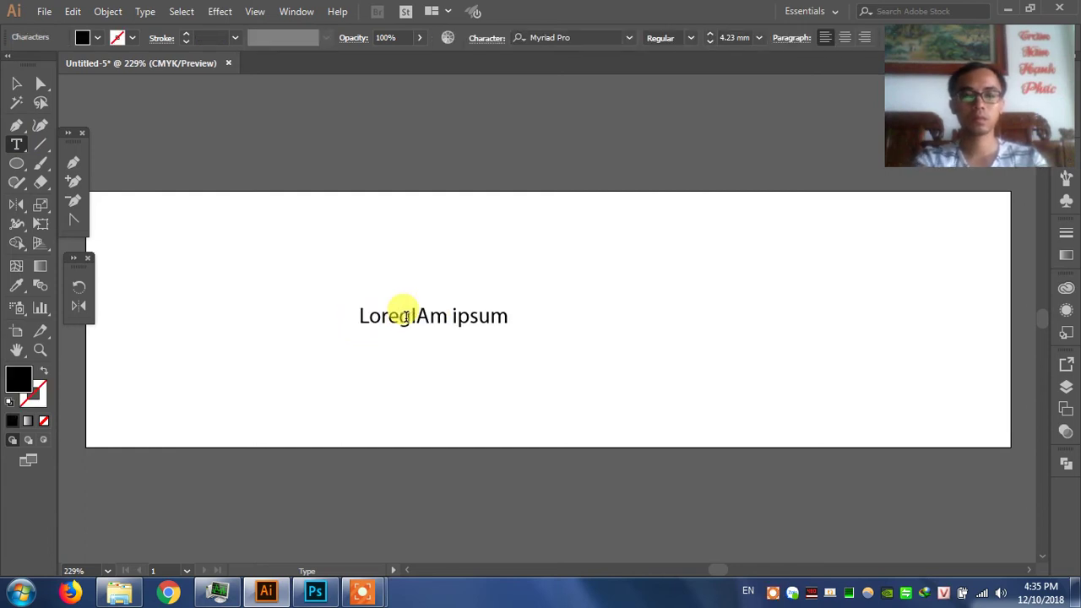
pyautogui.tripleClick(405, 317)
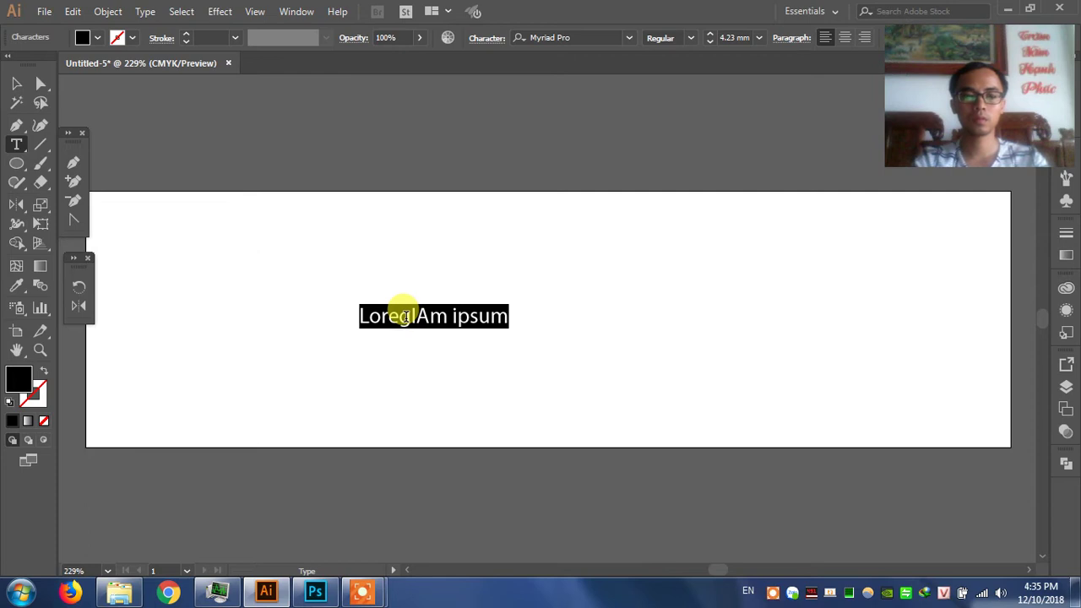
pyautogui.write('gia')
pyautogui.write('GI')
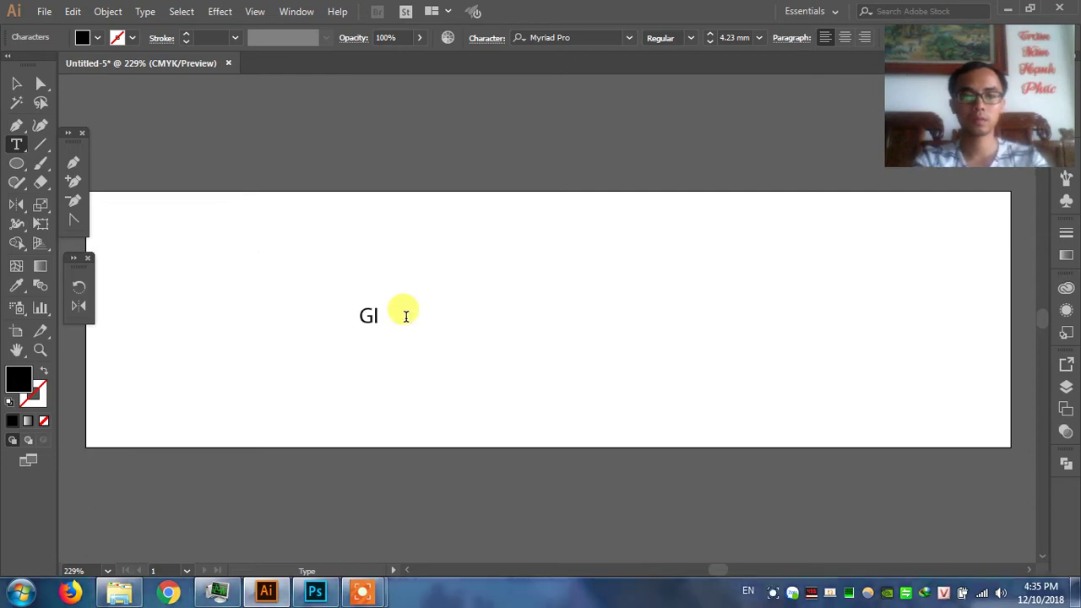
pyautogui.write('A BAOR')
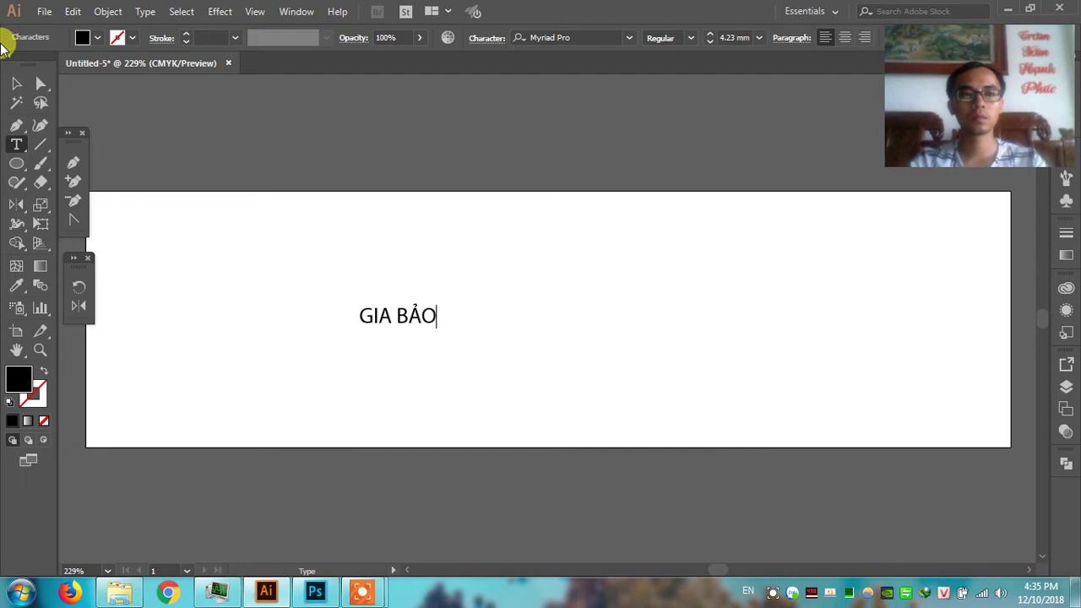
pyautogui.click(16, 83)
# Set the GIA BẢO text in the UTM Neutra font.
pyautogui.click(630, 37)
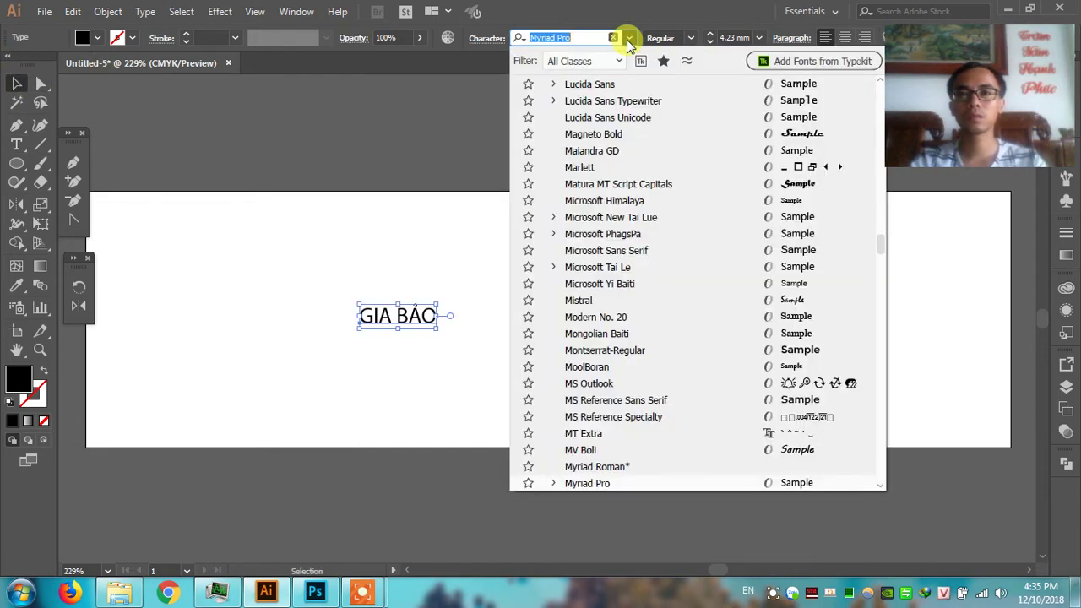
pyautogui.moveTo(880, 246); pyautogui.dragTo(888, 96)
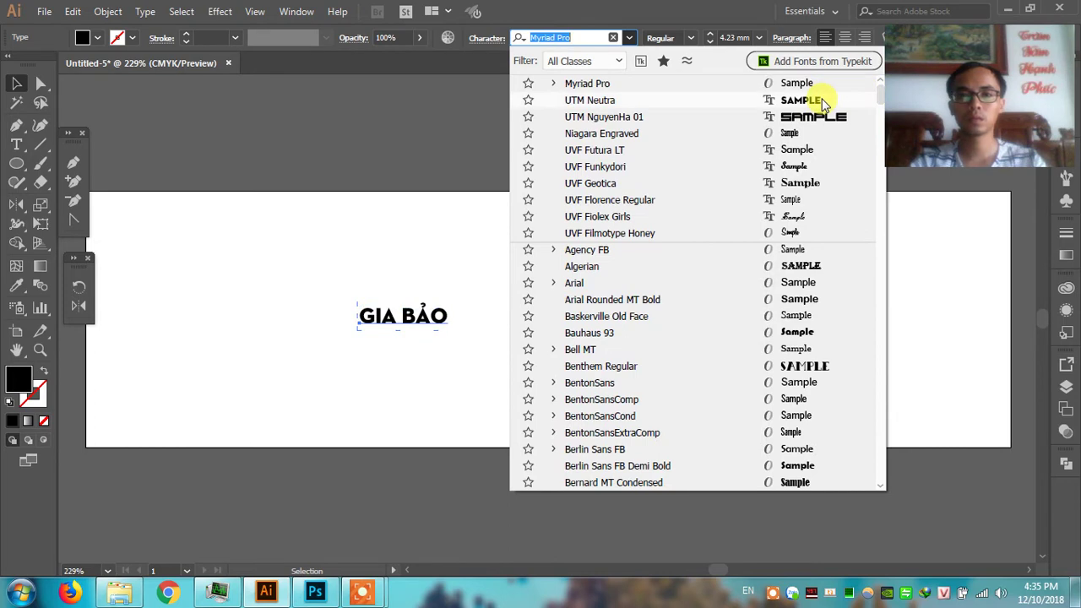
pyautogui.click(824, 102)
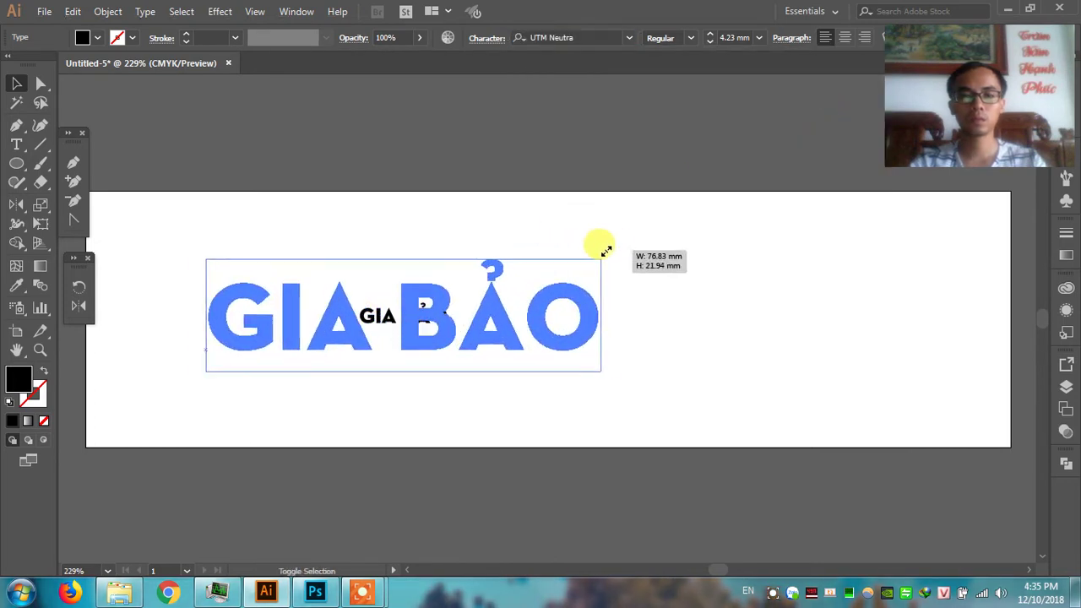
# Enlarge the title greatly and move it toward the artboard centre.
pyautogui.moveTo(448, 302); pyautogui.dragTo(610, 245)
pyautogui.click(459, 243)
pyautogui.moveTo(444, 315); pyautogui.dragTo(579, 324)
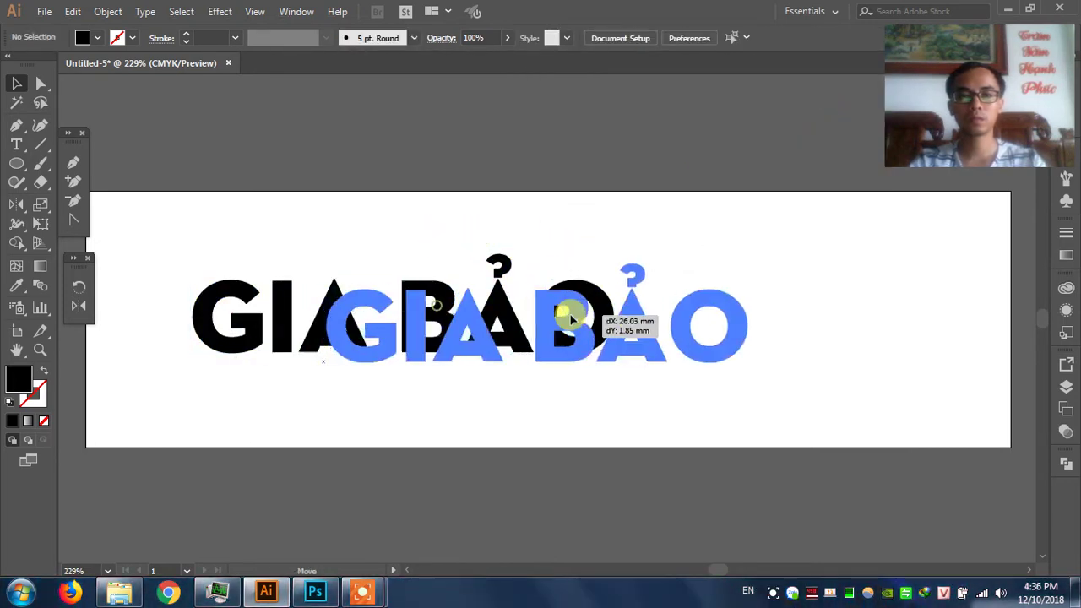
pyautogui.rightClick(579, 323)
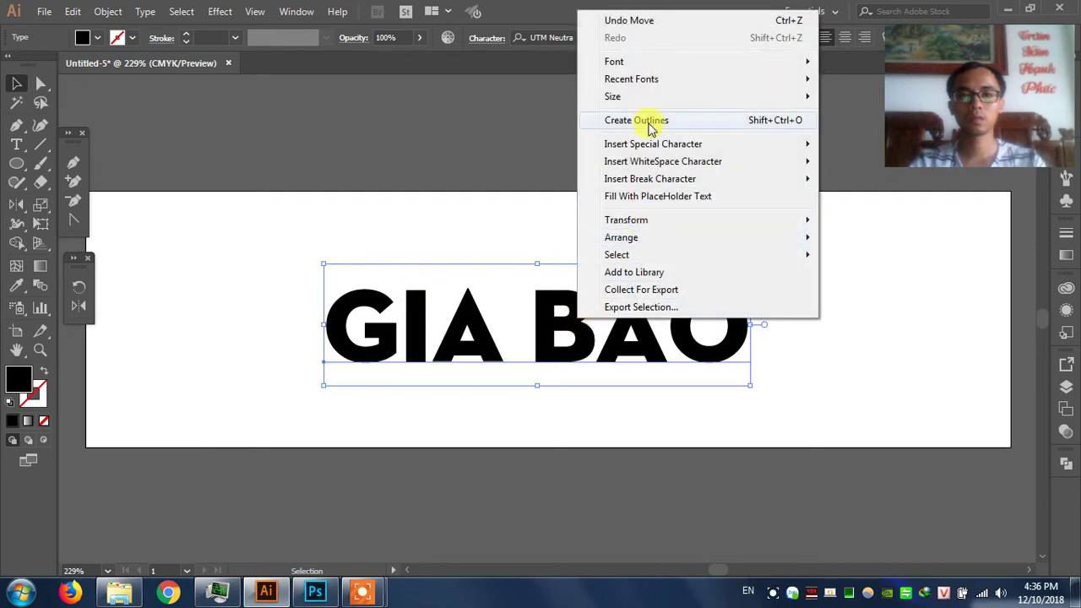
# Convert GIA BẢO to outlines and set its height to 50 mm.
pyautogui.click(649, 120)
pyautogui.click(546, 244)
pyautogui.click(580, 350)
pyautogui.click(674, 38)
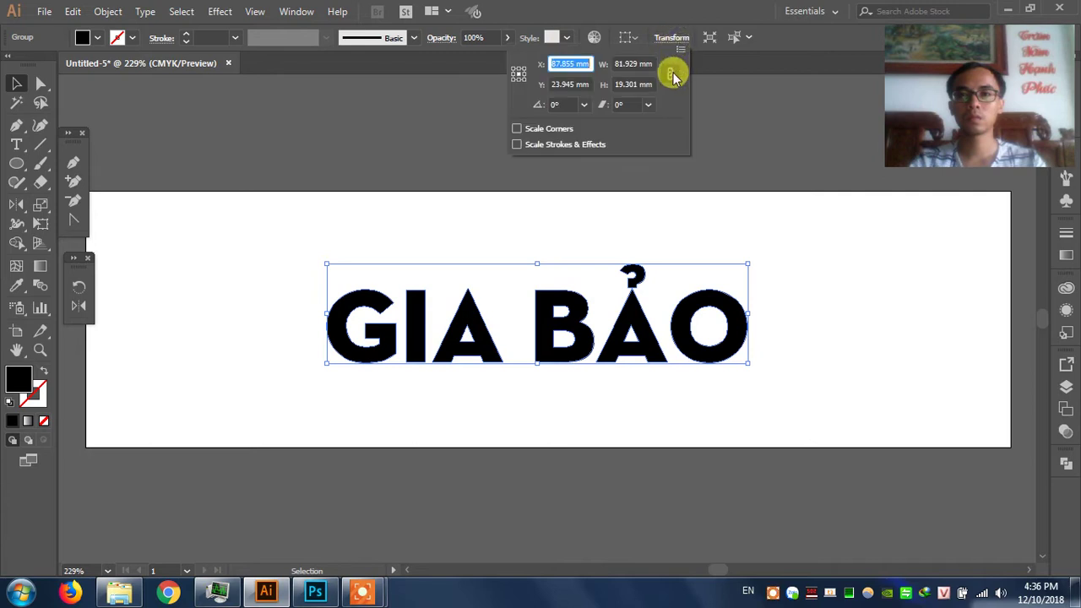
pyautogui.write('50mm')
pyautogui.click(550, 176)
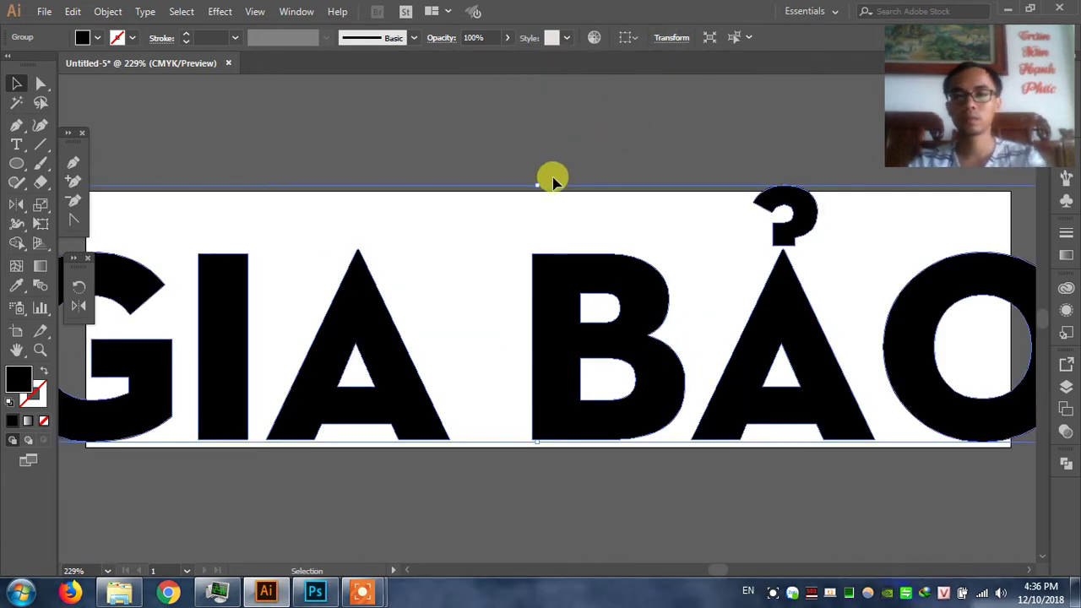
# Replace the original artboard with a larger 246.94 × 93.6 mm artboard around the lettering.
pyautogui.hotkey('ctrl', '-')
pyautogui.hotkey('ctrl', '-')
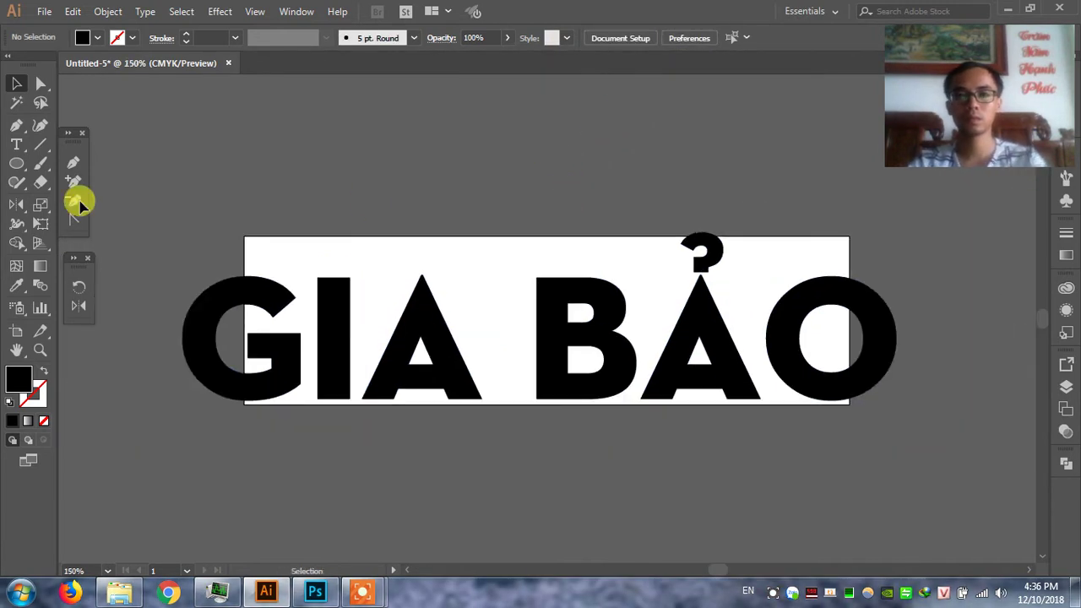
pyautogui.click(16, 331)
pyautogui.moveTo(142, 171)
pyautogui.mouseDown()
pyautogui.moveTo(927, 422)
pyautogui.moveTo(973, 486)
pyautogui.mouseUp()
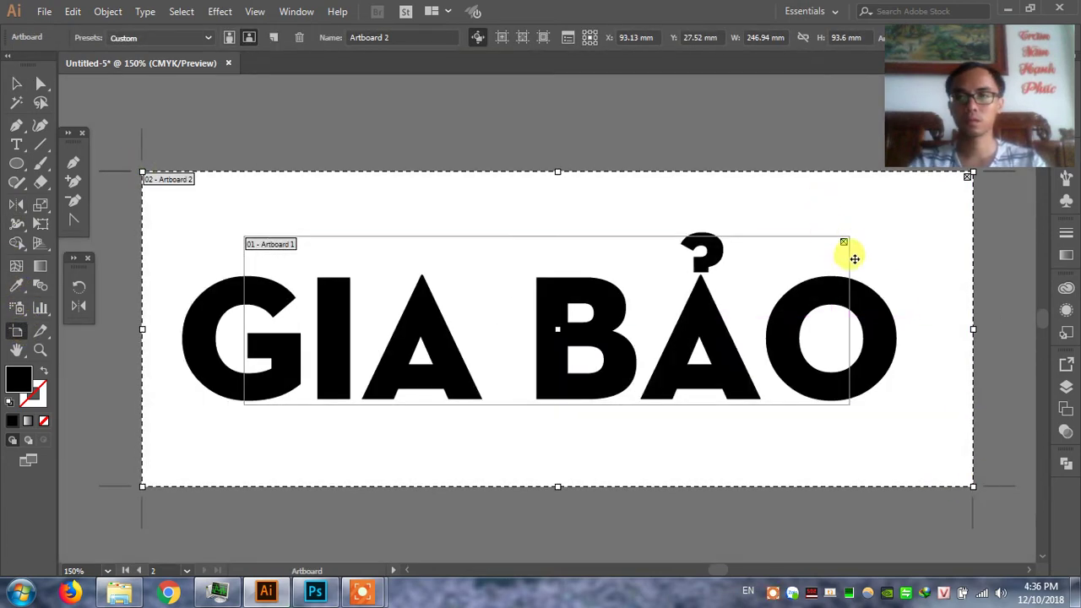
pyautogui.click(844, 243)
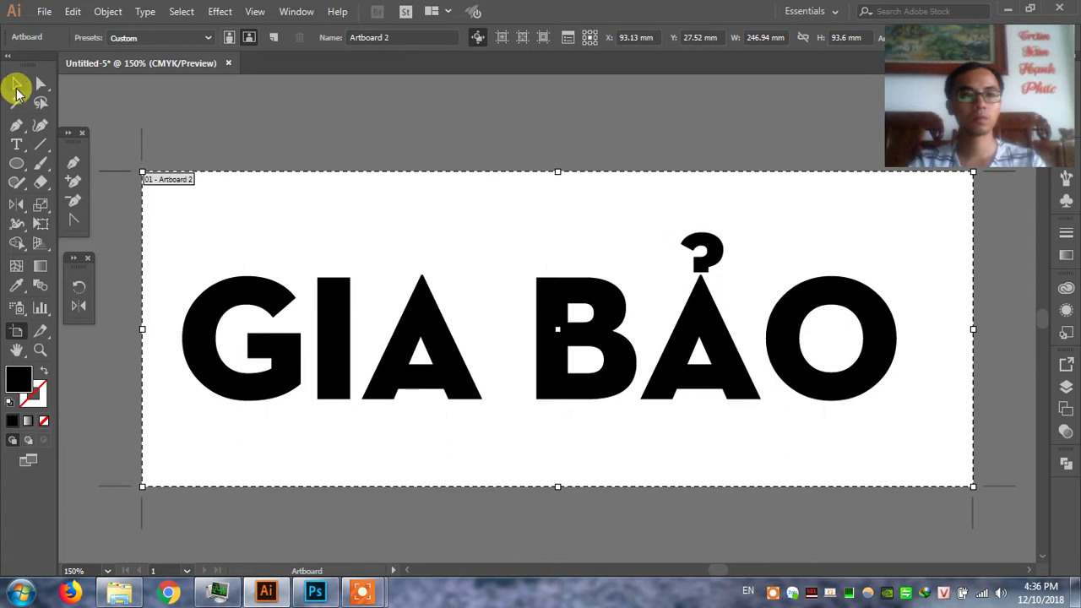
pyautogui.click(16, 83)
pyautogui.moveTo(707, 348); pyautogui.dragTo(718, 348)
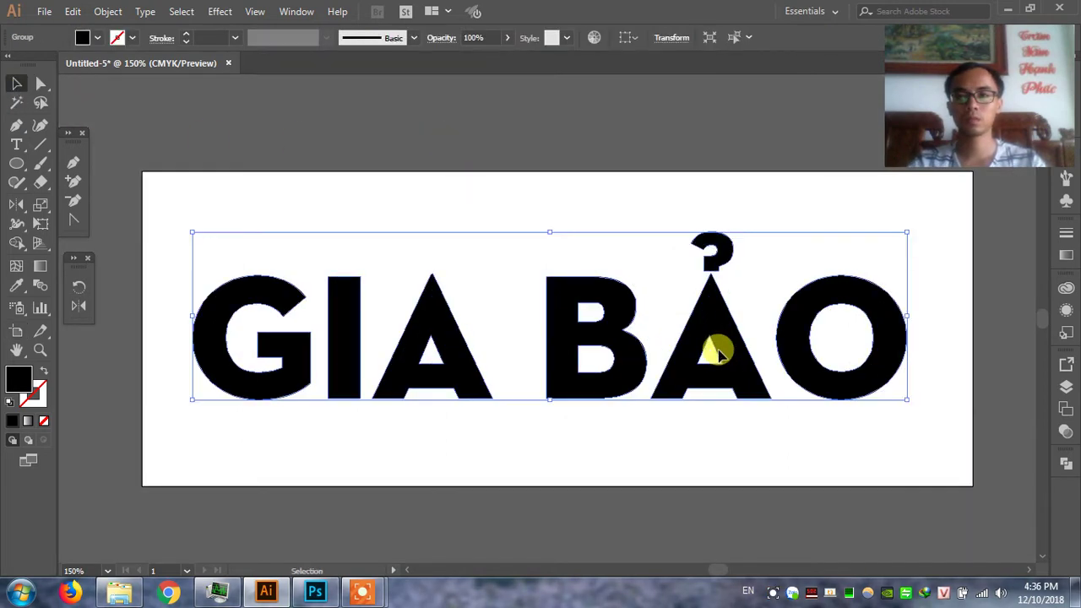
# Ungroup the outlined letters and release the Ả compound path into separate pieces.
pyautogui.rightClick(708, 327)
pyautogui.click(745, 440)
pyautogui.click(758, 247)
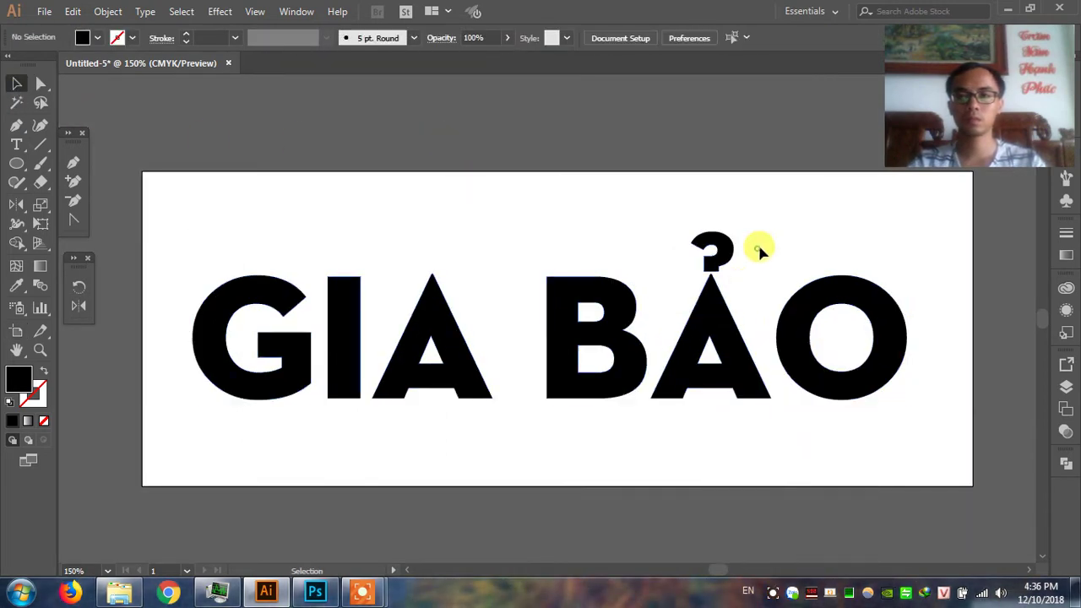
pyautogui.moveTo(409, 210); pyautogui.dragTo(837, 393)
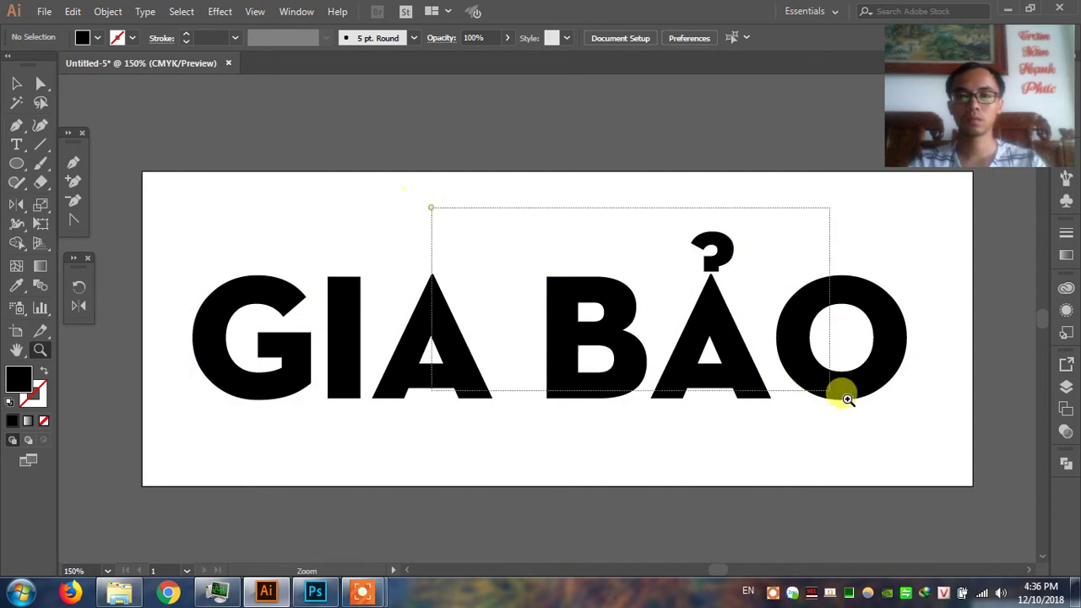
pyautogui.press('v')
pyautogui.click(645, 194)
pyautogui.rightClick(644, 194)
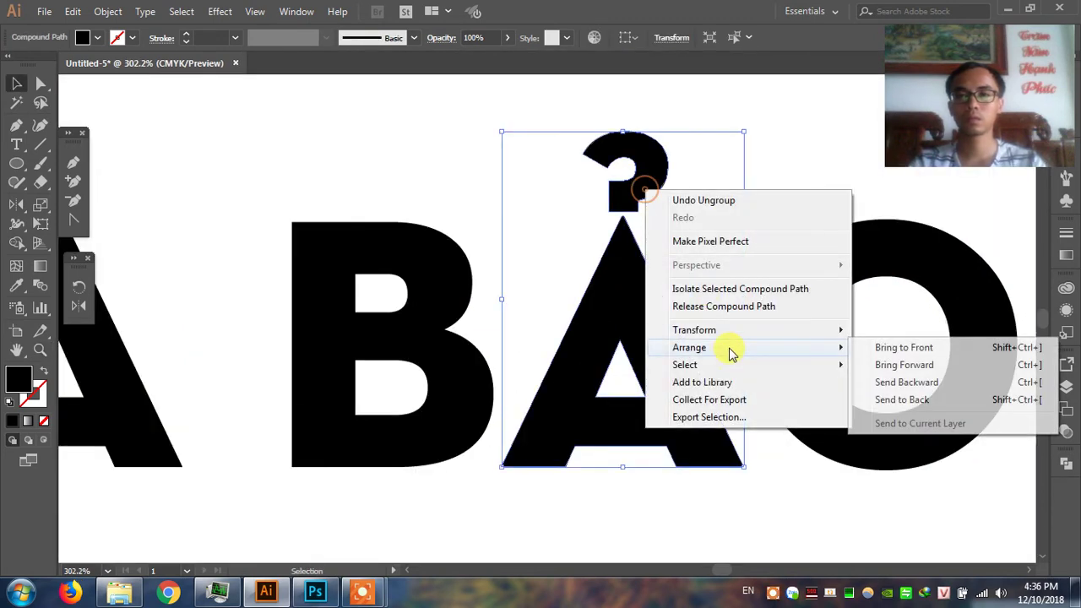
pyautogui.click(714, 307)
pyautogui.click(705, 245)
# Cut the inner triangle out of the A shape.
pyautogui.click(608, 379)
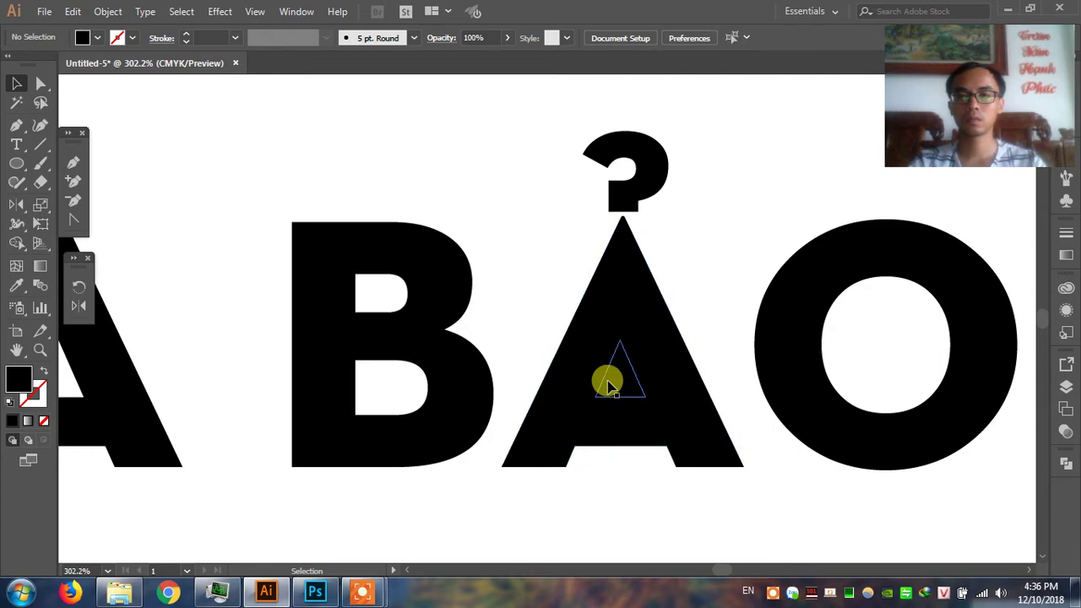
pyautogui.keyDown('shift'); pyautogui.click(672, 329); pyautogui.keyUp('shift')
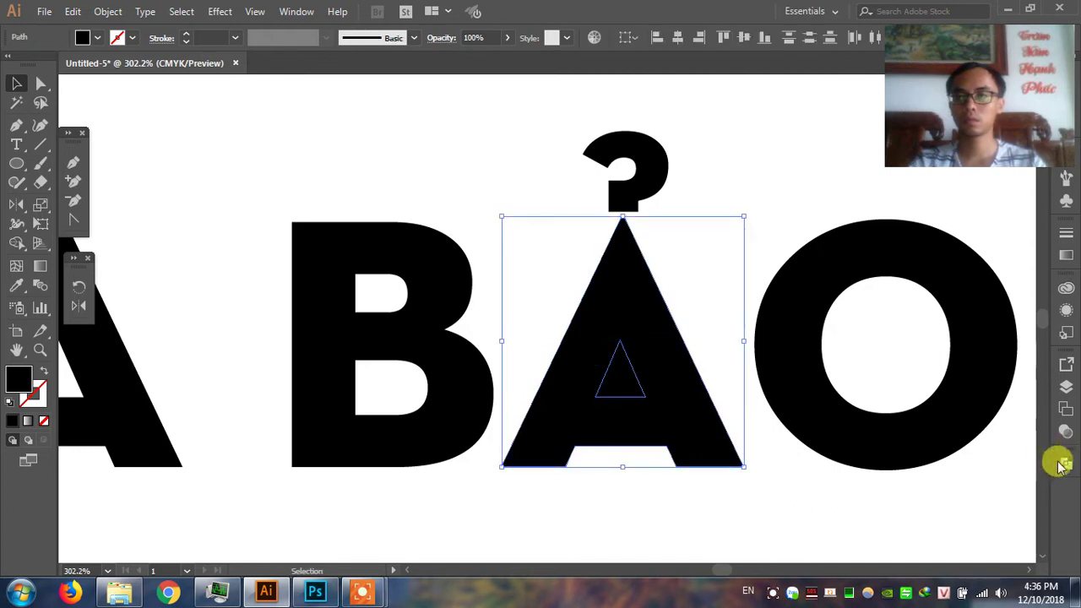
pyautogui.click(1063, 465)
pyautogui.click(884, 496)
pyautogui.click(777, 197)
# Delete the hook mark's bottom anchor point and adjust its anchors.
pyautogui.click(667, 186)
pyautogui.click(714, 201)
pyautogui.moveTo(715, 201); pyautogui.dragTo(724, 228)
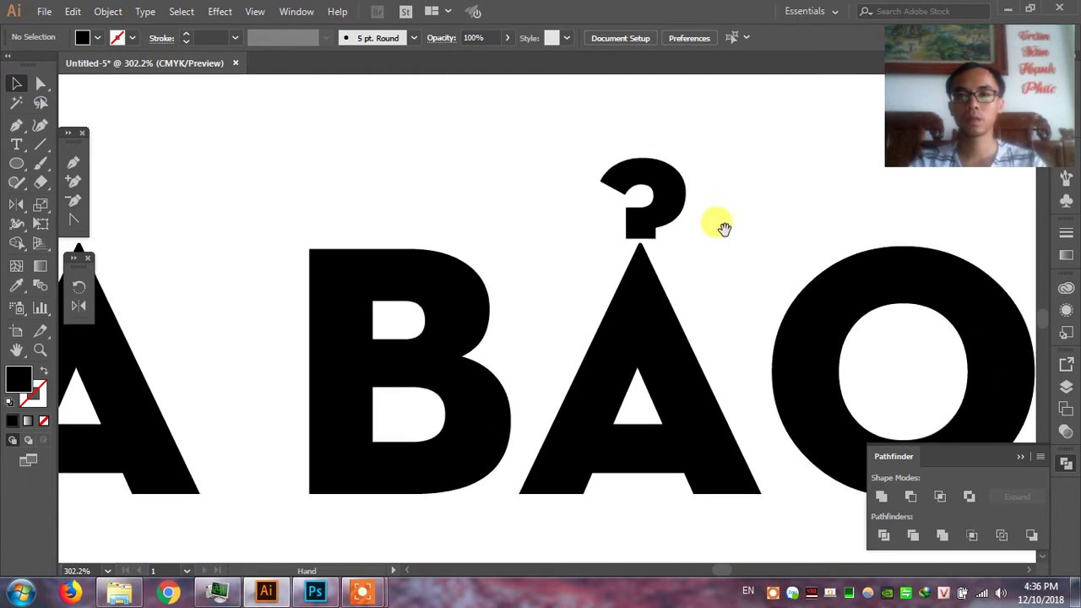
pyautogui.click(37, 175)
pyautogui.click(73, 205)
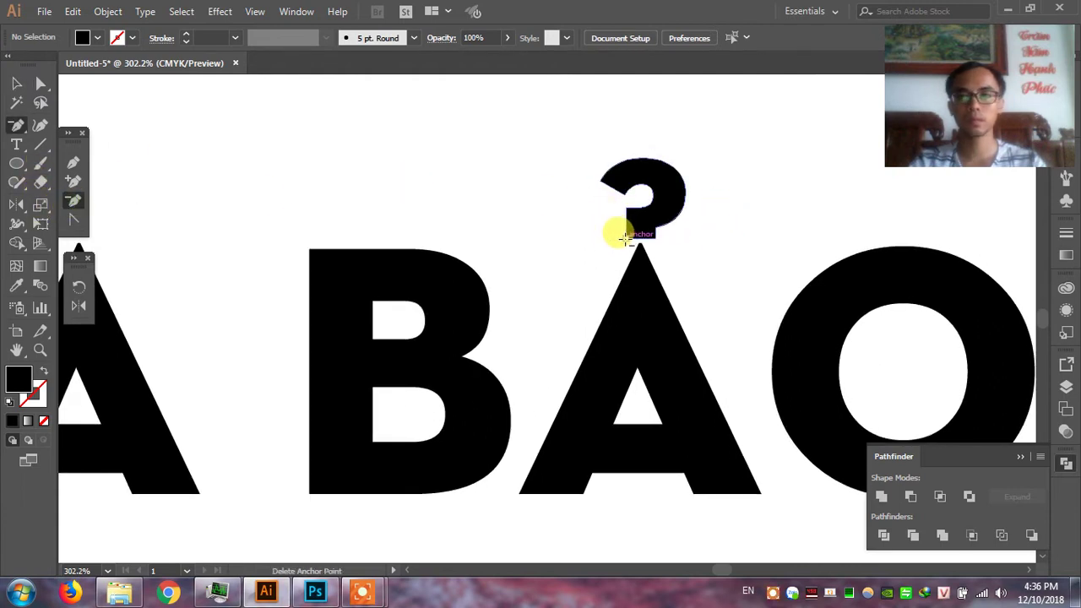
pyautogui.click(624, 237)
pyautogui.press('v')
pyautogui.click(732, 212)
pyautogui.click(677, 214)
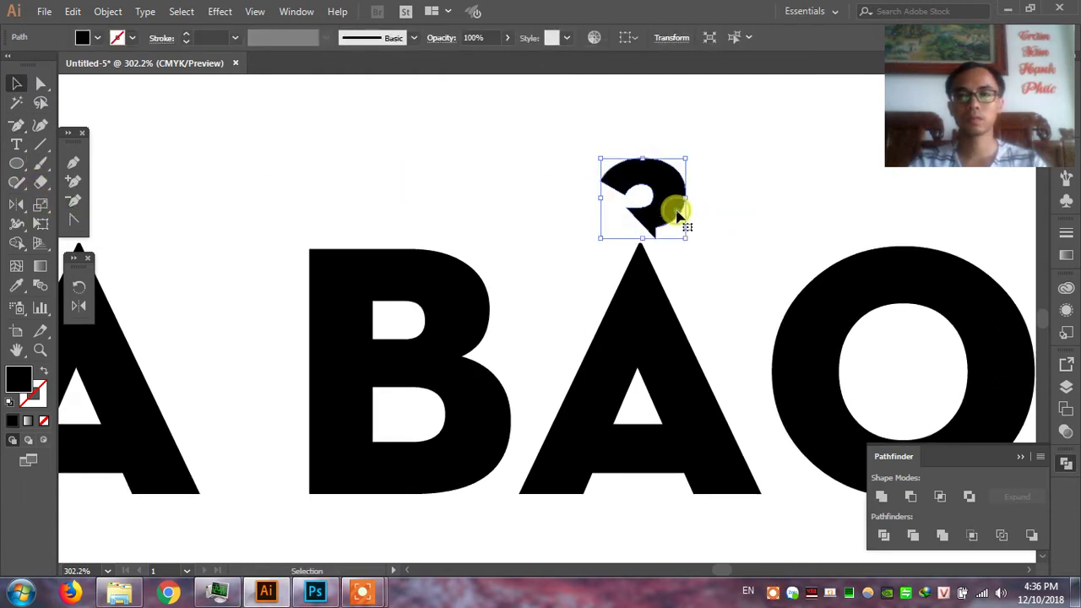
pyautogui.click(68, 222)
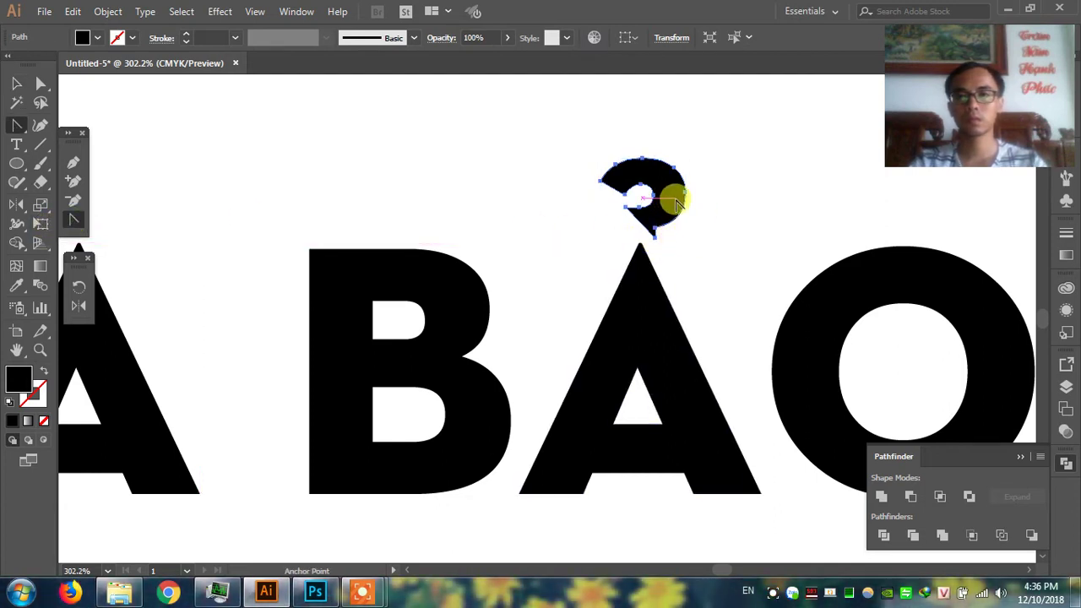
# Move the hook accent down and position it over the A.
pyautogui.click(16, 83)
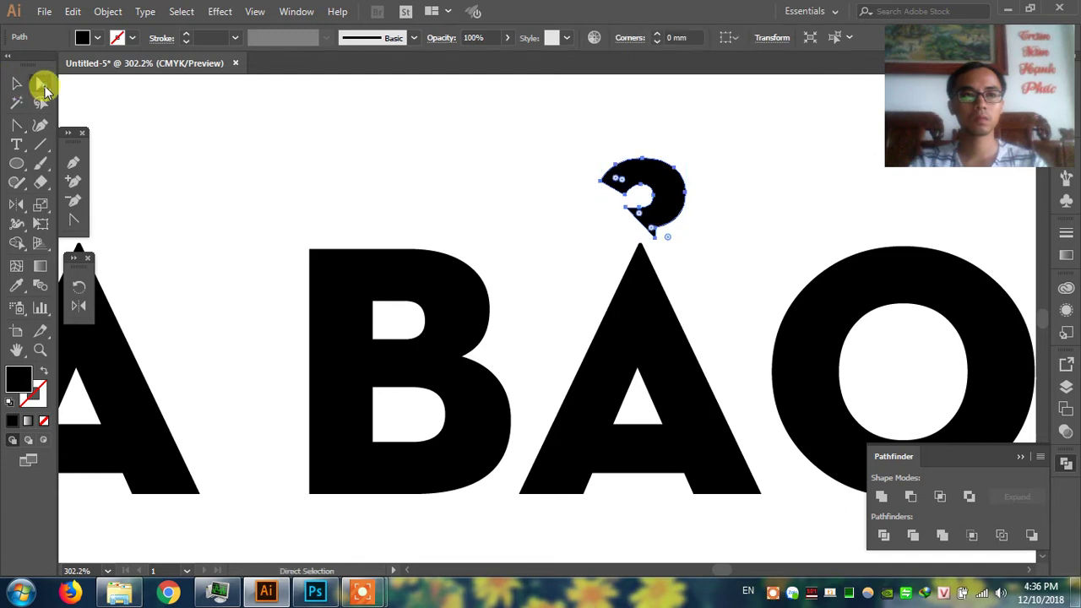
pyautogui.click(367, 133)
pyautogui.moveTo(664, 201); pyautogui.dragTo(684, 230)
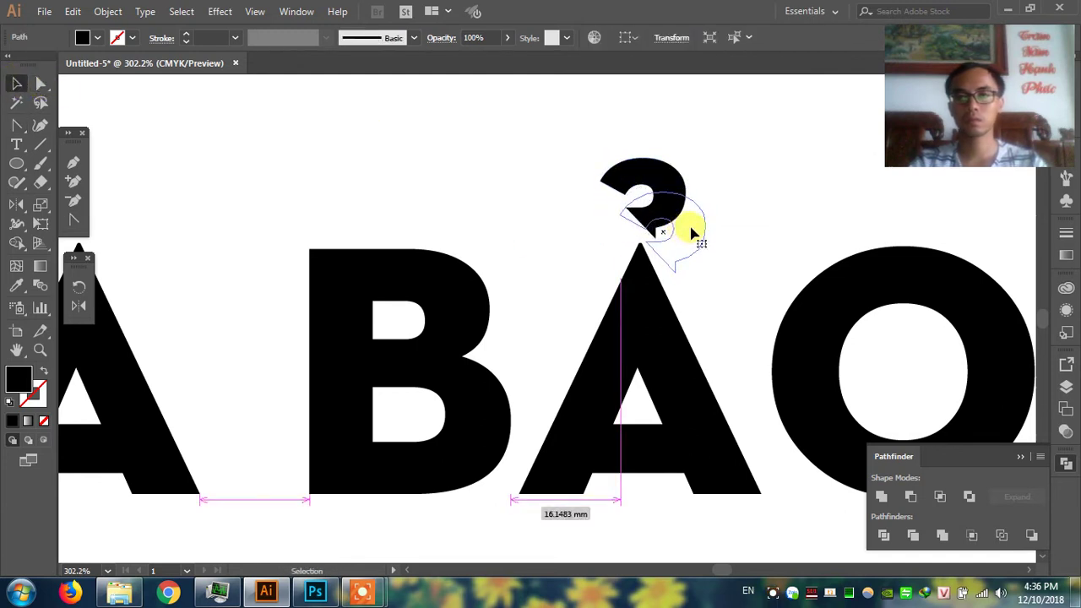
pyautogui.moveTo(520, 194); pyautogui.dragTo(791, 309)
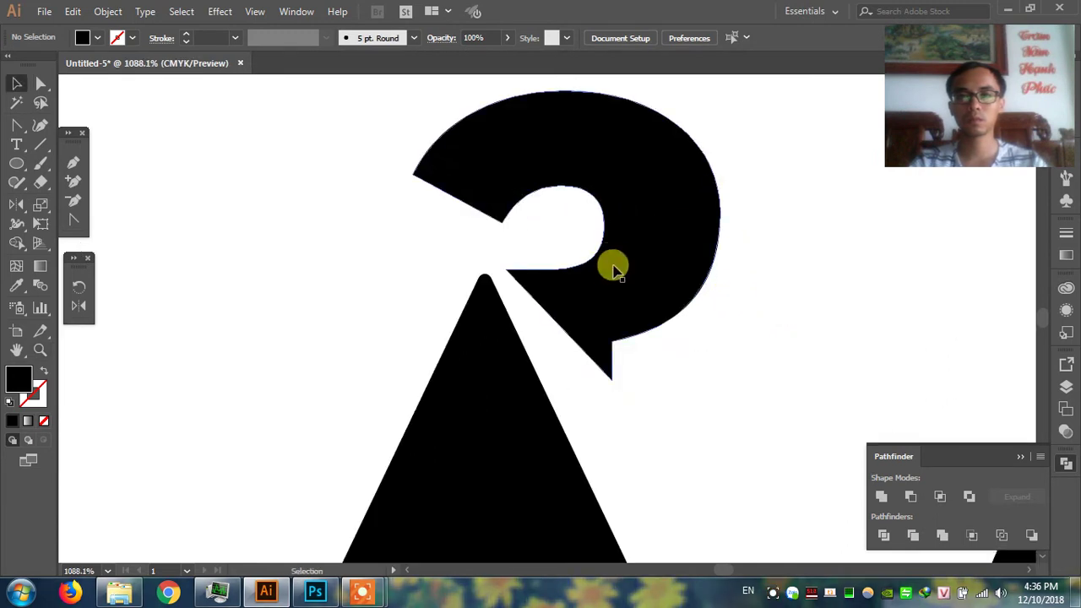
pyautogui.moveTo(615, 265)
pyautogui.mouseDown()
pyautogui.moveTo(652, 272)
pyautogui.moveTo(574, 281)
pyautogui.moveTo(720, 287)
pyautogui.moveTo(698, 282)
pyautogui.mouseUp()
# Pull the hook's lower anchor down into a longer point, then view the whole artboard.
pyautogui.press('a')
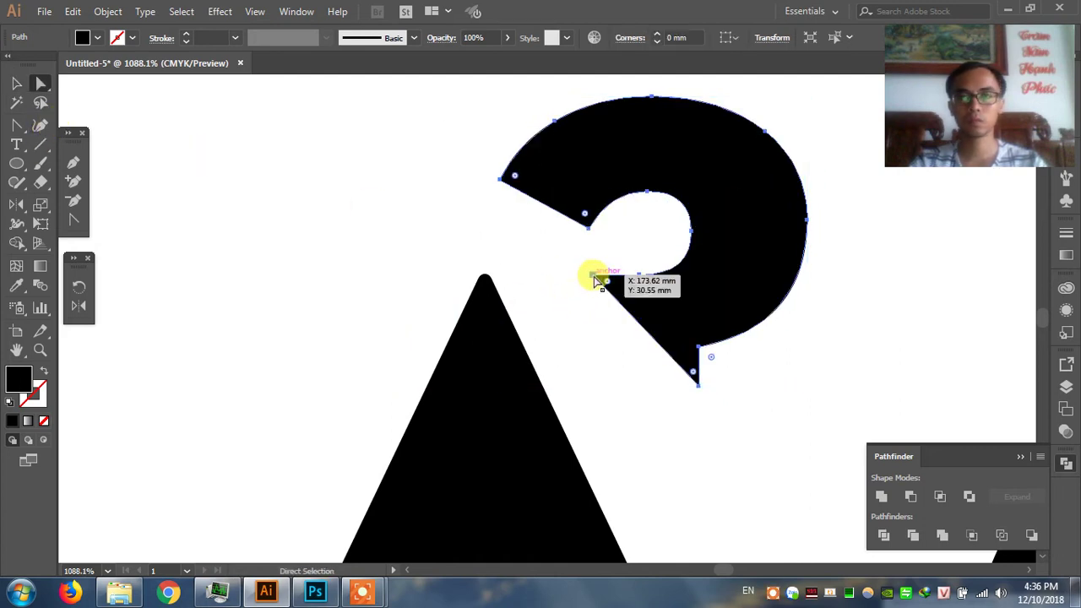
pyautogui.moveTo(698, 387); pyautogui.dragTo(688, 496)
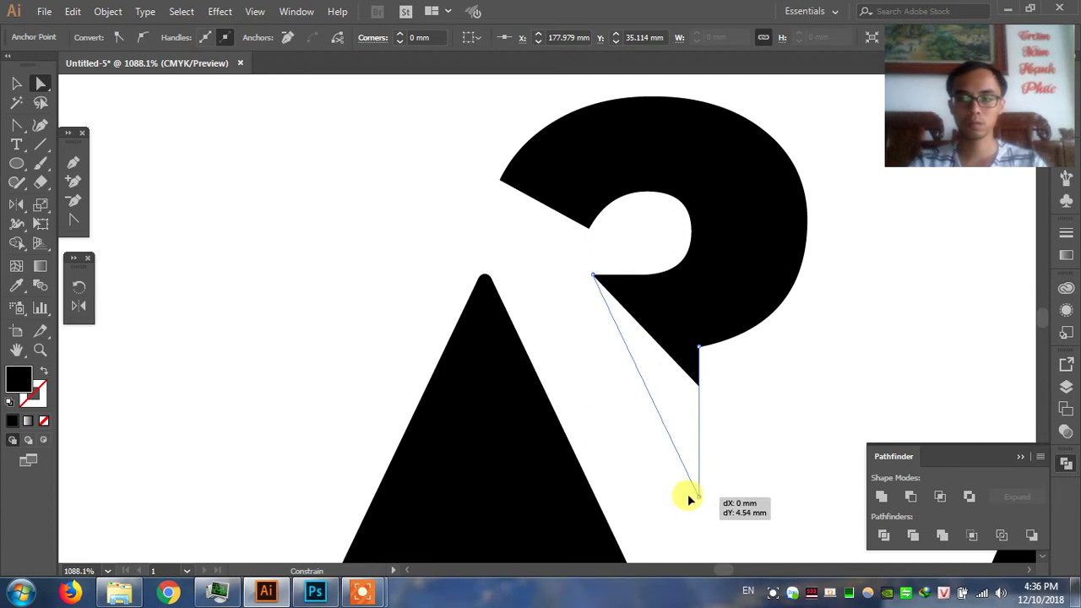
pyautogui.moveTo(689, 499); pyautogui.dragTo(693, 478)
pyautogui.press('v')
pyautogui.click(852, 347)
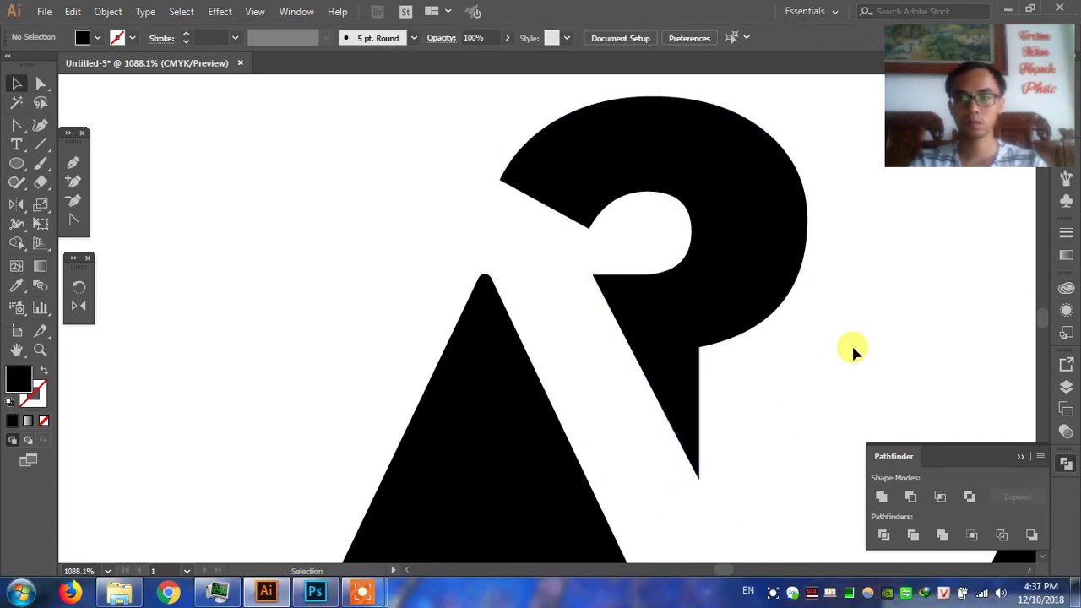
pyautogui.hotkey('ctrl', '1')
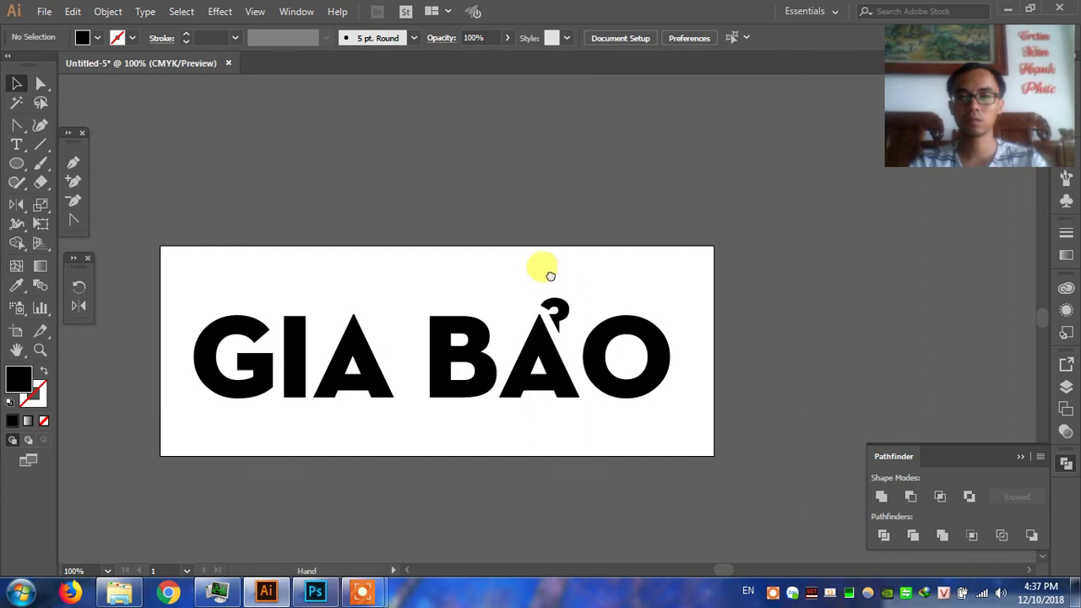
# Fill all GIA BẢO letters with a golden yellow-orange instead of black.
pyautogui.moveTo(255, 175); pyautogui.dragTo(954, 374)
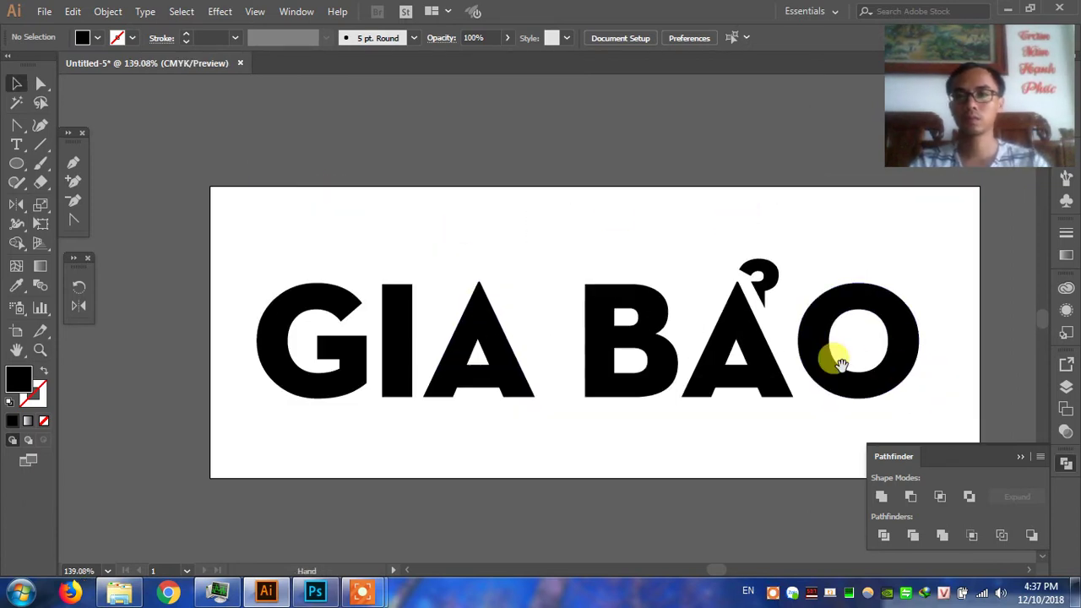
pyautogui.moveTo(841, 363); pyautogui.dragTo(754, 360)
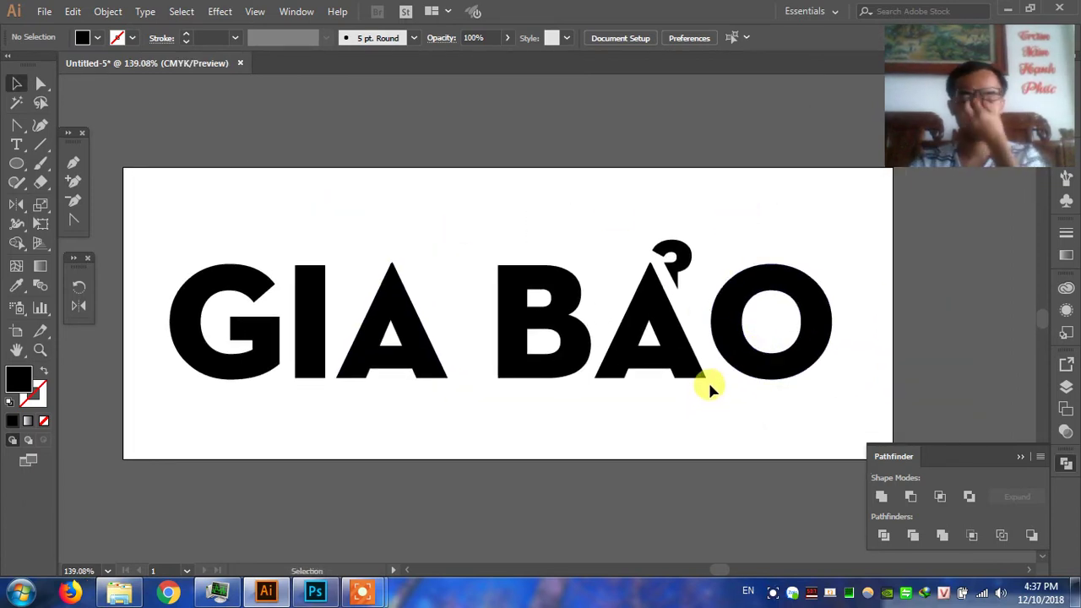
pyautogui.moveTo(169, 430); pyautogui.dragTo(869, 236)
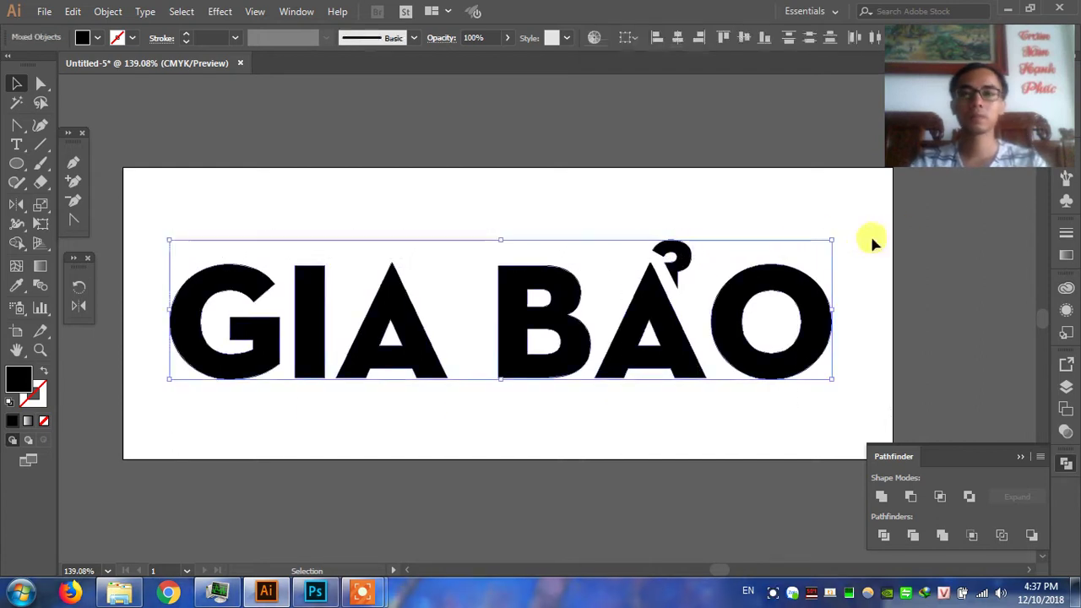
pyautogui.doubleClick(17, 379)
pyautogui.moveTo(883, 333); pyautogui.dragTo(881, 376)
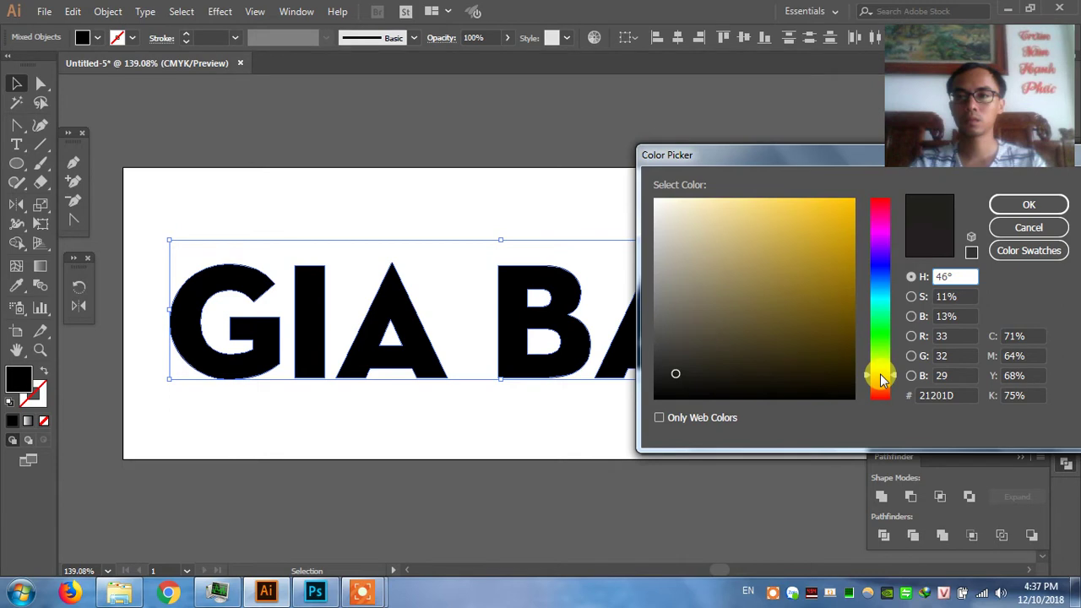
pyautogui.moveTo(814, 211); pyautogui.dragTo(972, 195)
pyautogui.click(1029, 204)
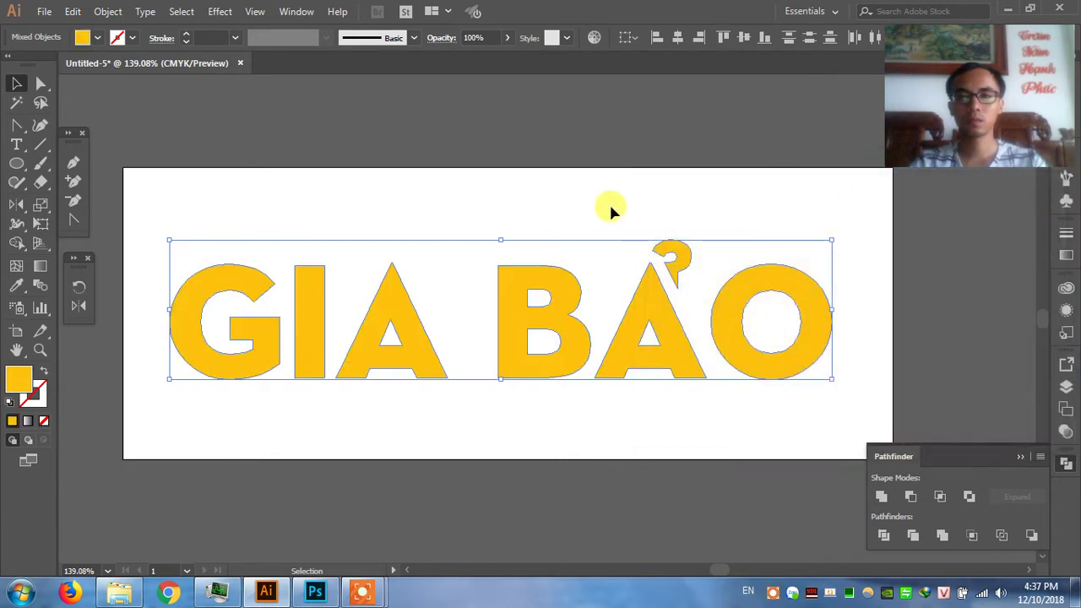
pyautogui.click(610, 207)
# Duplicate the yellow lettering about 48 mm straight down and select the lower copy.
pyautogui.moveTo(177, 191)
pyautogui.mouseDown()
pyautogui.moveTo(872, 321)
pyautogui.moveTo(887, 364)
pyautogui.mouseUp()
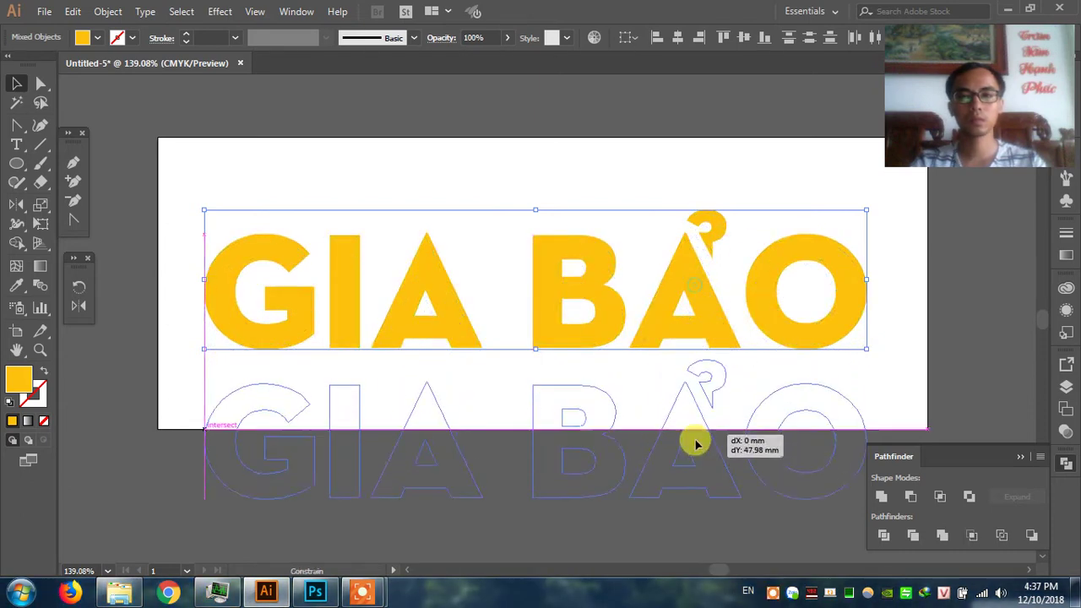
pyautogui.moveTo(694, 291); pyautogui.dragTo(695, 463)
pyautogui.scroll(-1, 372, 259)
pyautogui.click(220, 166)
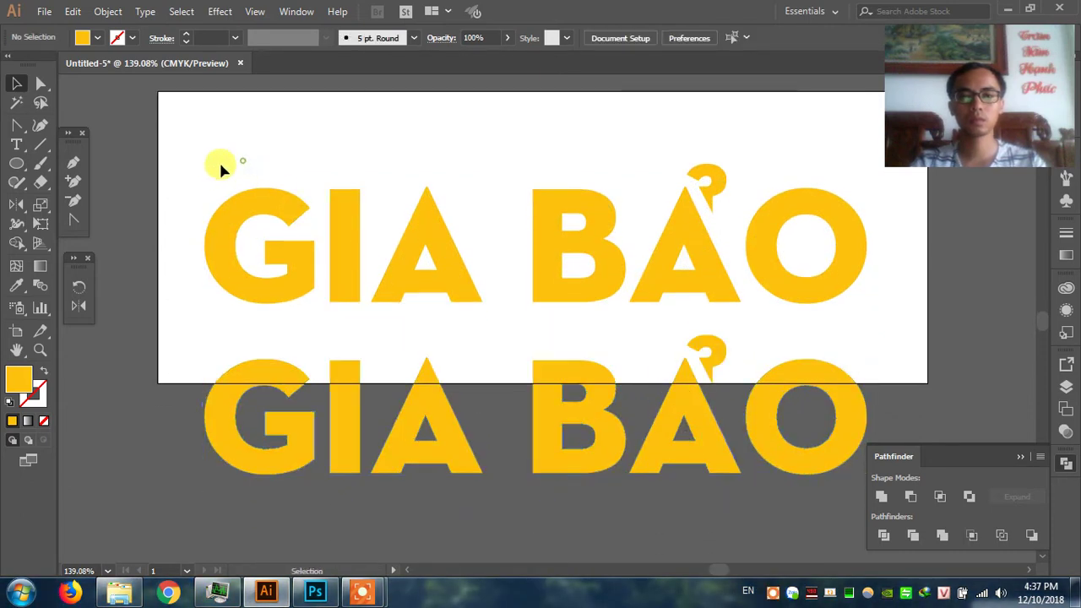
pyautogui.moveTo(271, 193); pyautogui.dragTo(262, 181)
pyautogui.click(235, 141)
pyautogui.moveTo(193, 343); pyautogui.dragTo(840, 499)
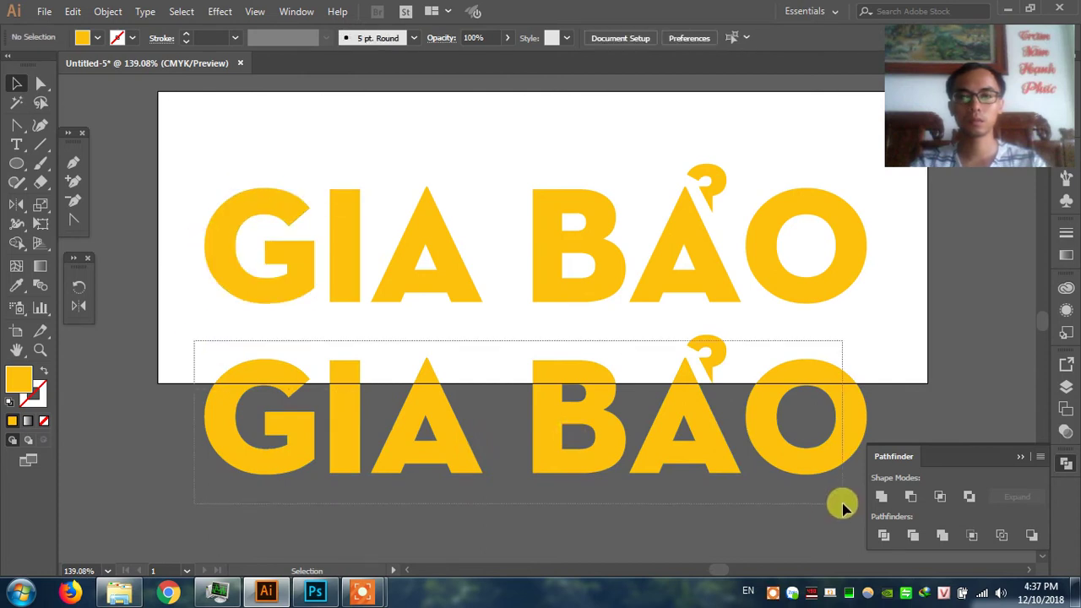
pyautogui.click(106, 12)
pyautogui.moveTo(166, 338)
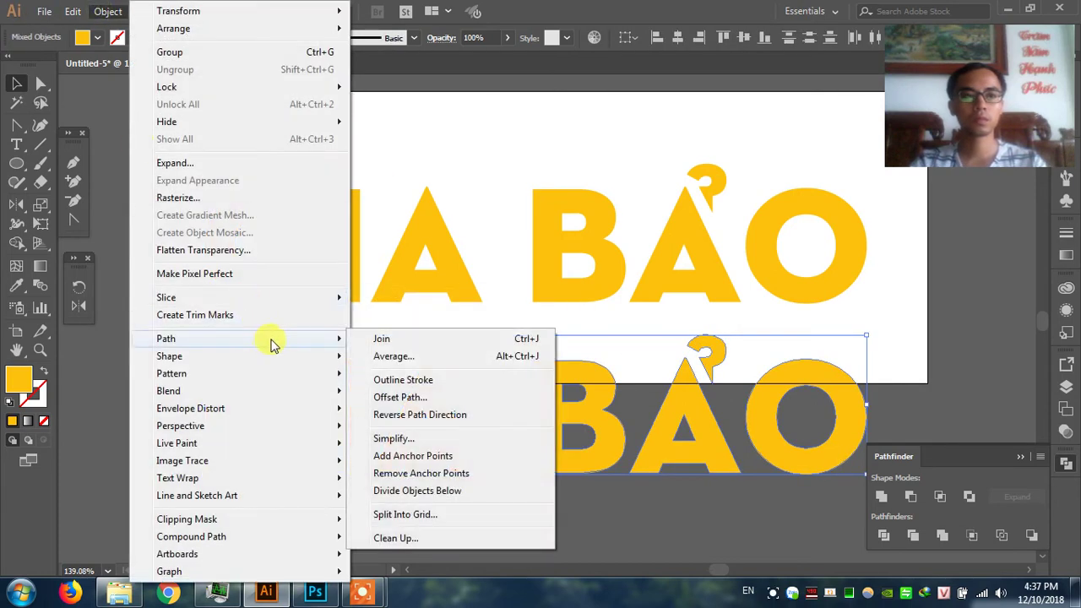
# Apply a 1 mm Offset Path with Round joins to the lower copy's letters.
pyautogui.click(386, 397)
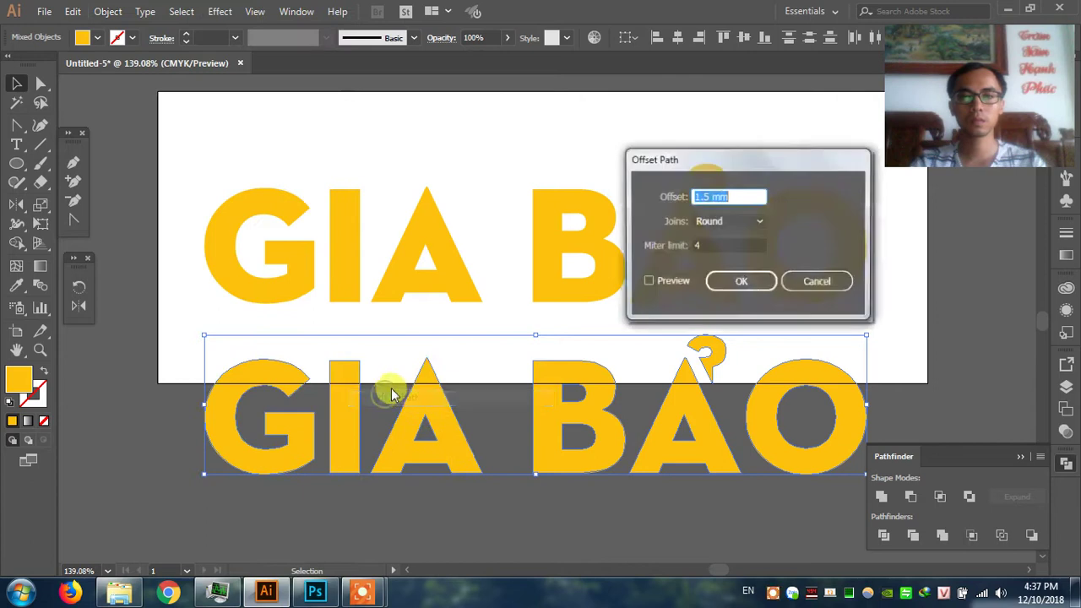
pyautogui.click(648, 283)
pyautogui.doubleClick(714, 196)
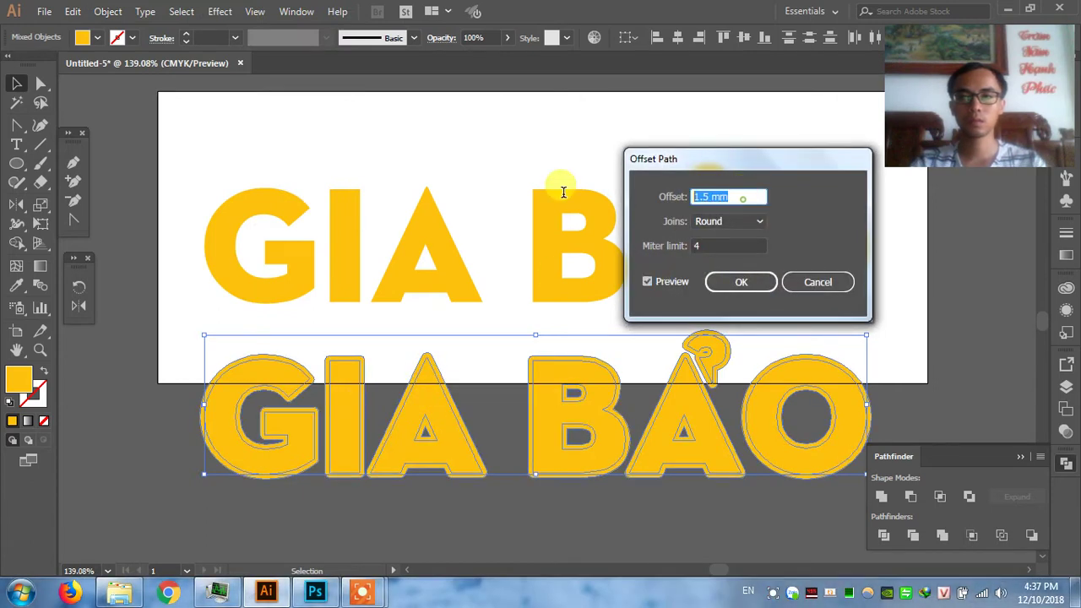
pyautogui.write('1')
pyautogui.click(727, 245)
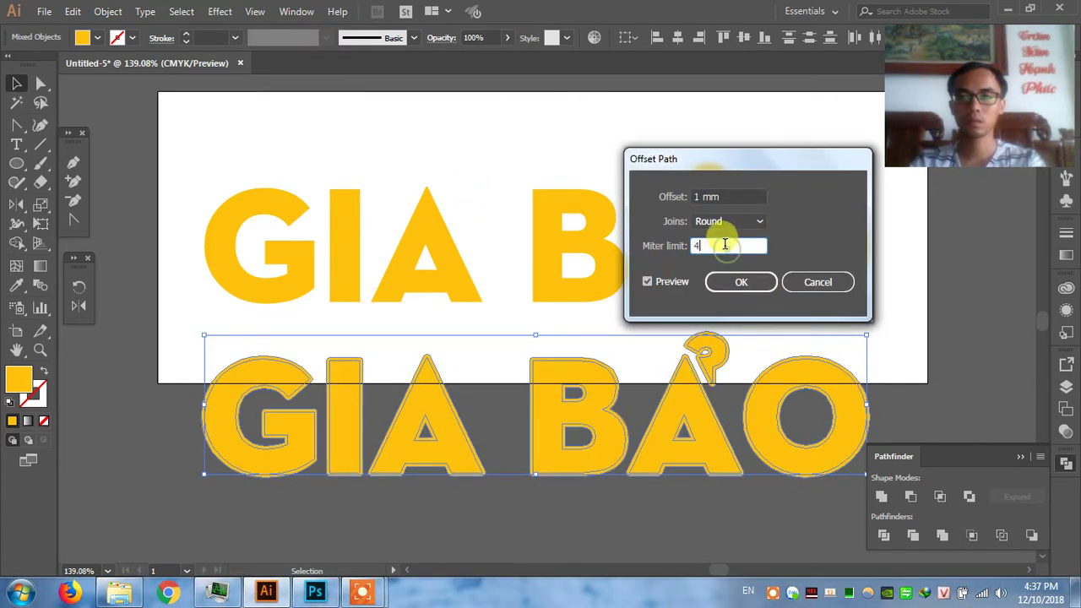
pyautogui.click(746, 285)
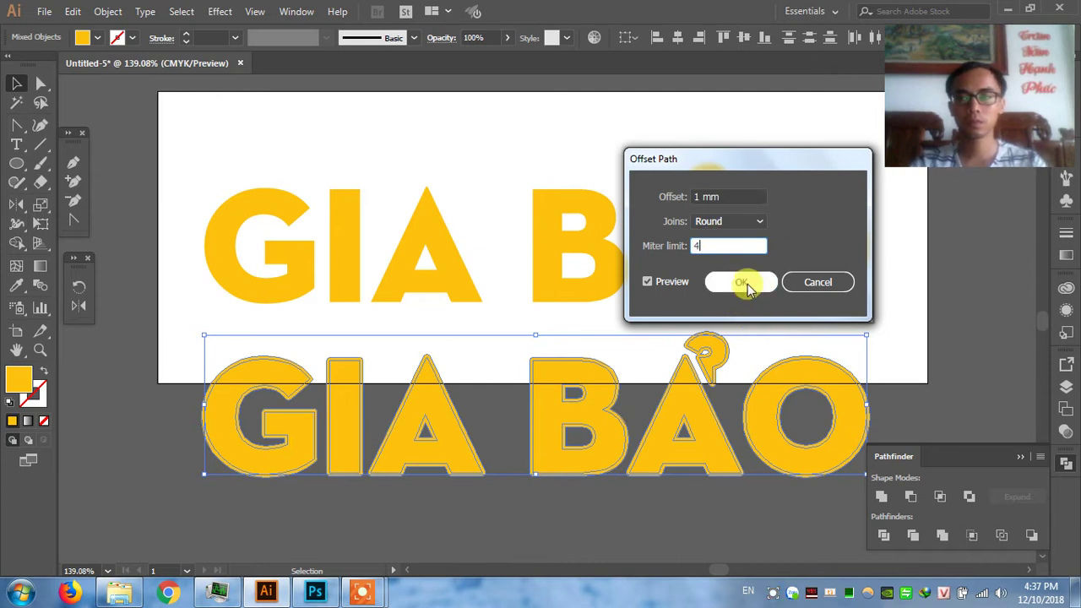
pyautogui.moveTo(161, 351); pyautogui.dragTo(866, 494)
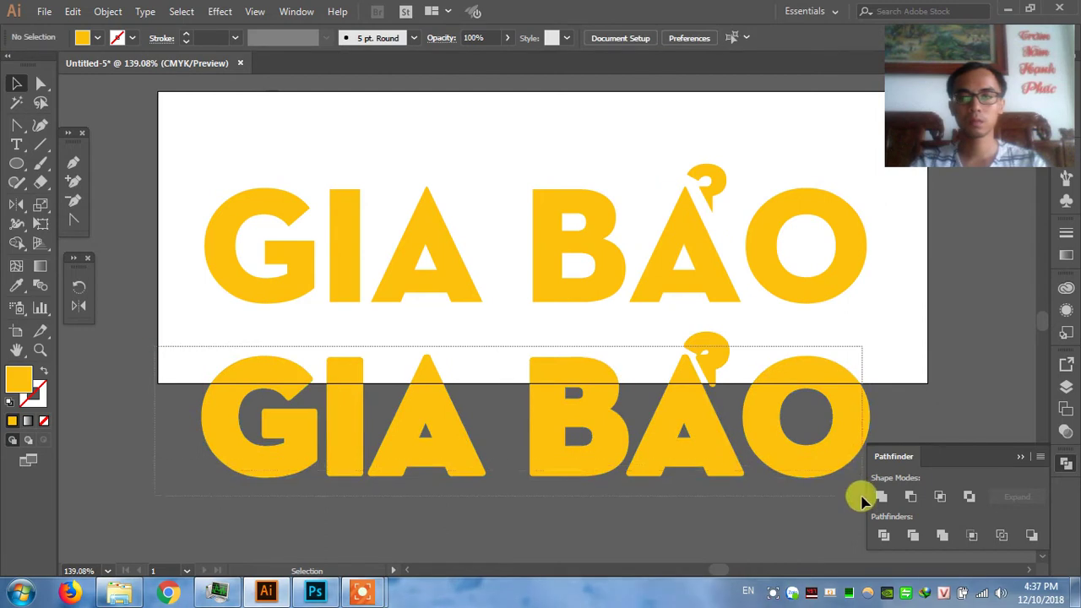
# Unite the offset copy into one shape and fill it dark orange B2480D.
pyautogui.click(881, 497)
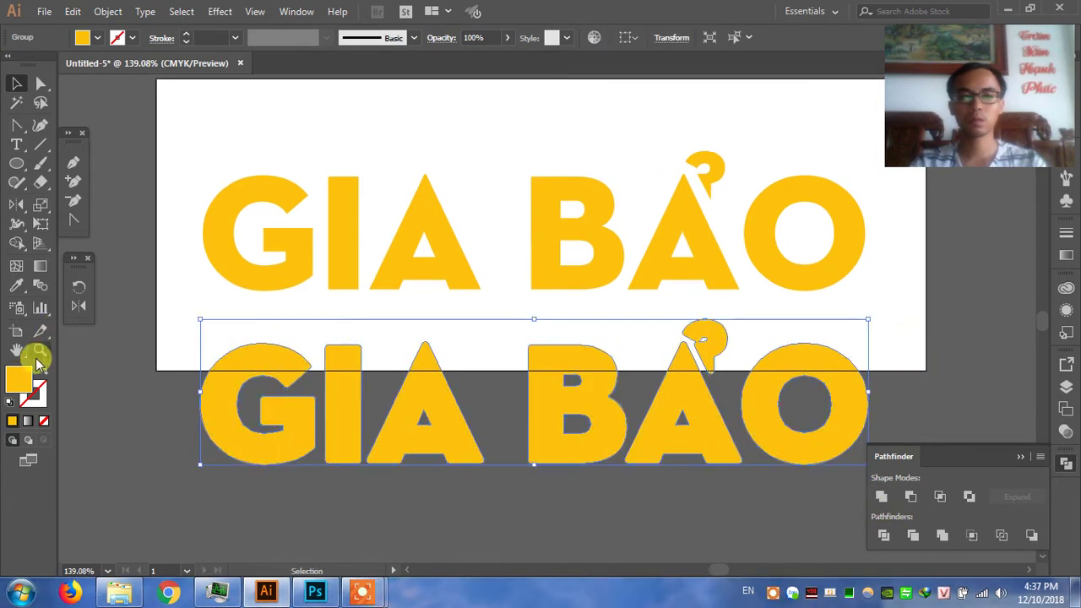
pyautogui.doubleClick(21, 381)
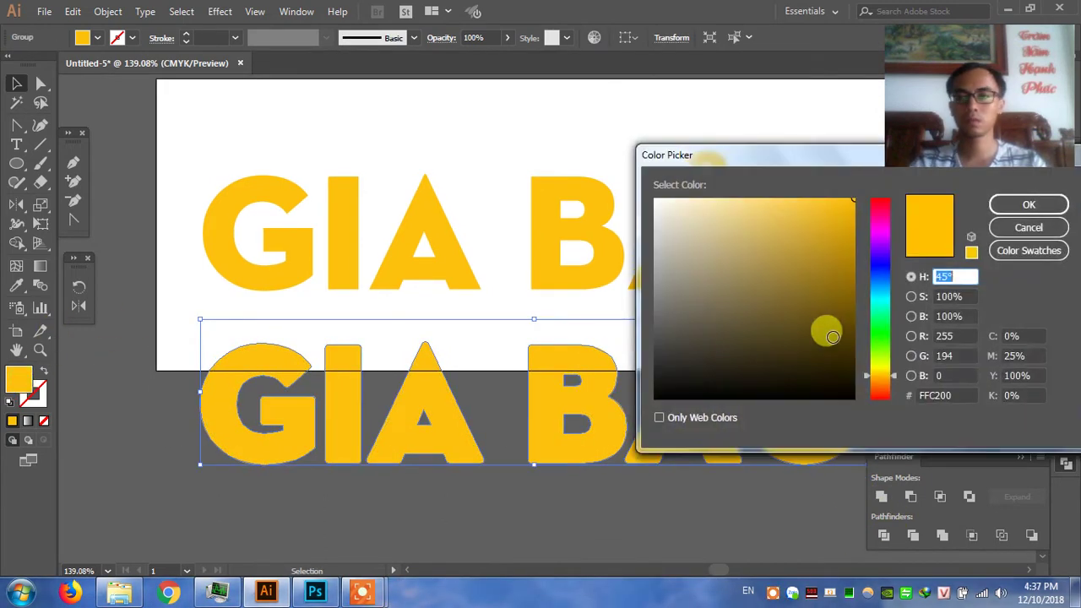
pyautogui.click(897, 383)
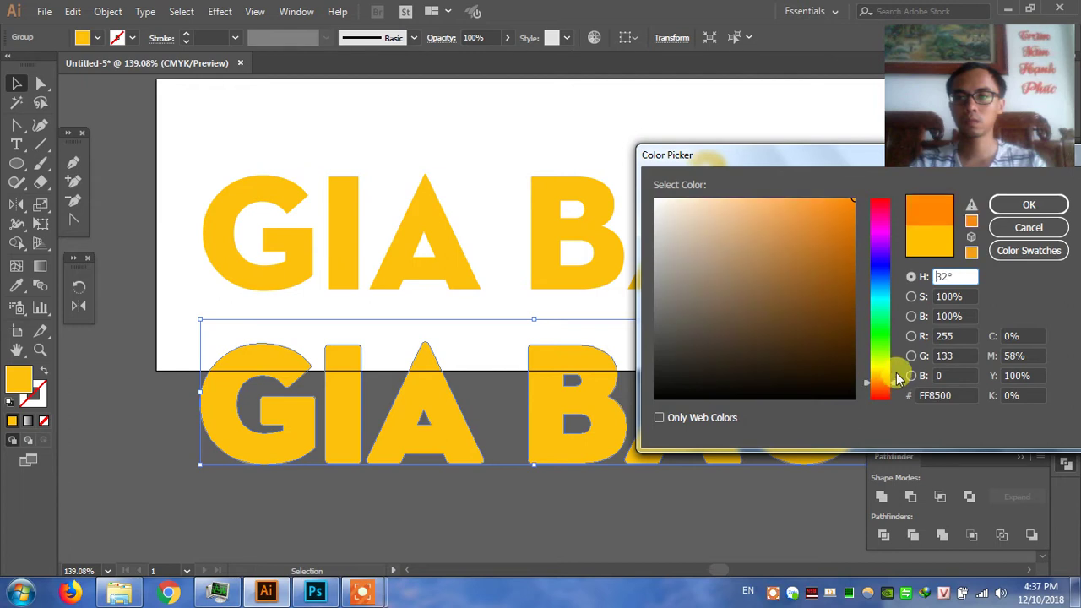
pyautogui.click(841, 258)
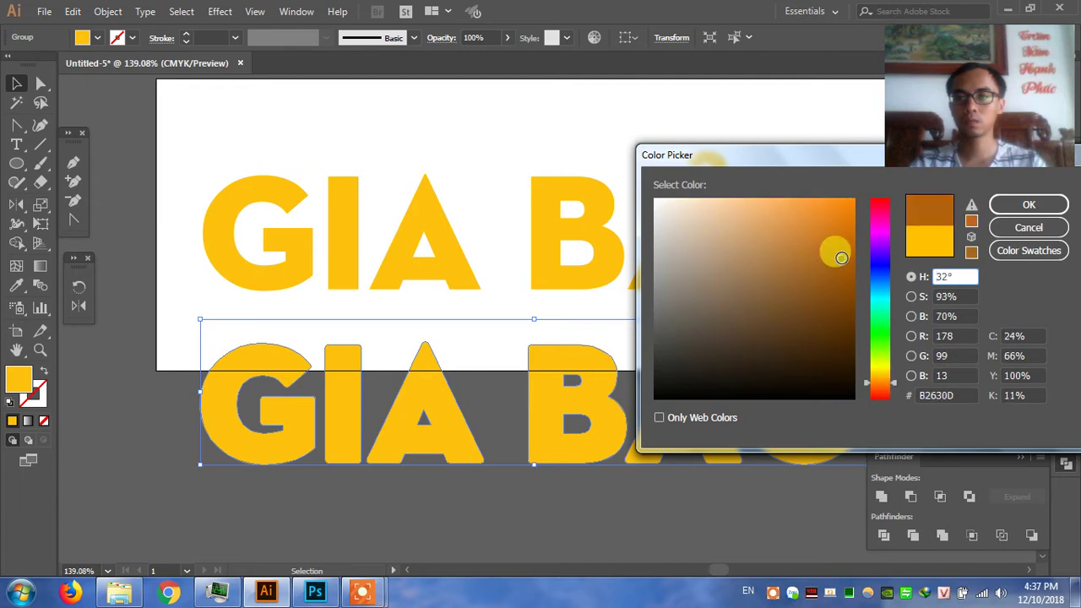
pyautogui.click(896, 383)
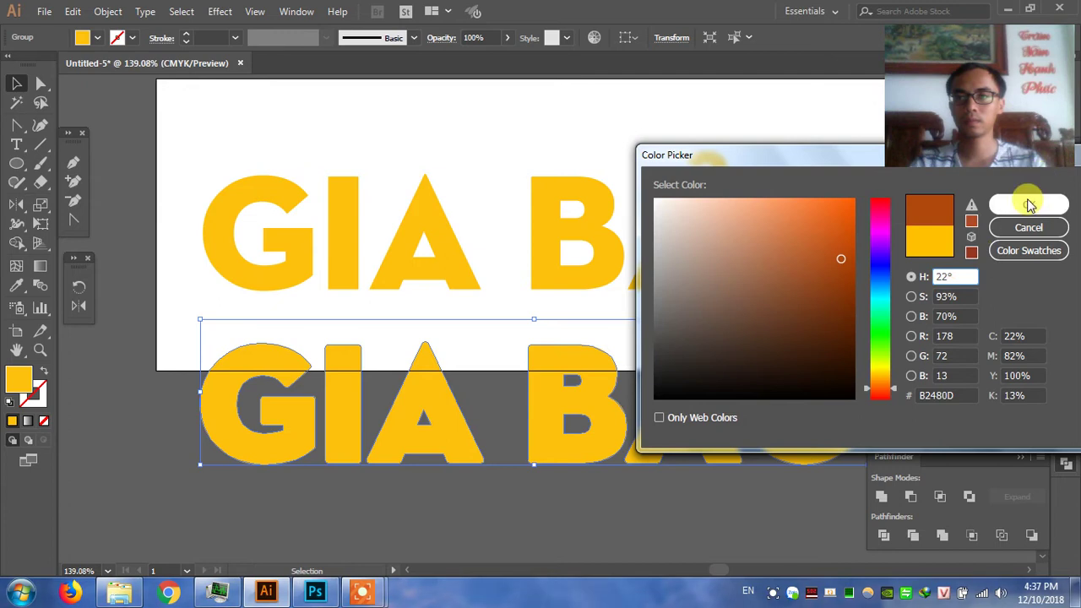
pyautogui.click(1028, 205)
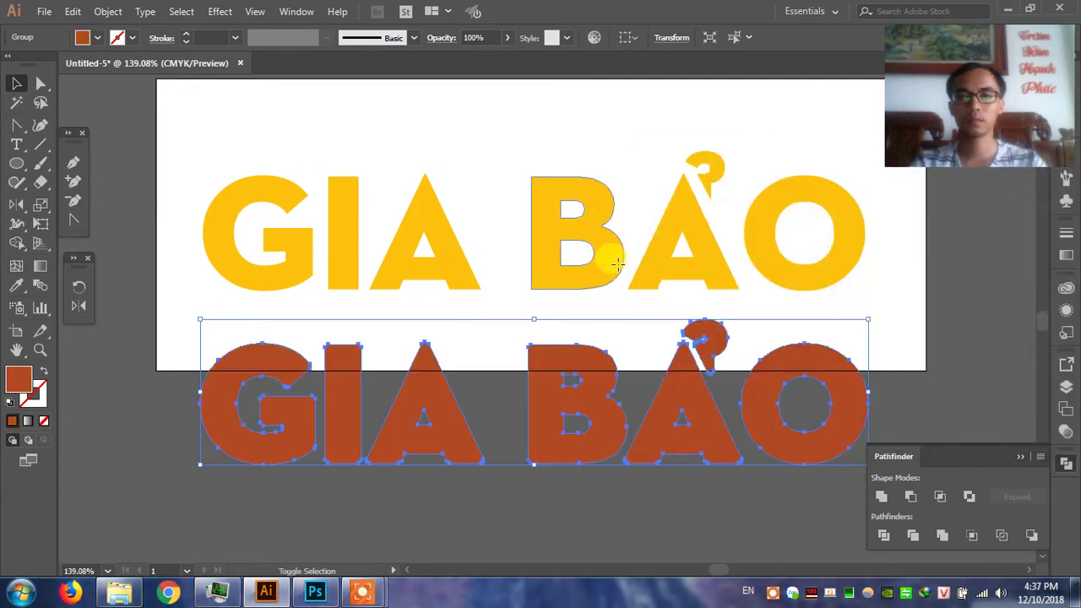
# Vertically centre the brown copy on the yellow GIA BẢO.
pyautogui.click(622, 157)
pyautogui.moveTo(603, 412); pyautogui.dragTo(608, 241)
pyautogui.hotkey('ctrl', 'z')
pyautogui.moveTo(595, 385); pyautogui.dragTo(610, 236)
pyautogui.hotkey('ctrl', 'z')
pyautogui.moveTo(346, 127); pyautogui.dragTo(839, 304)
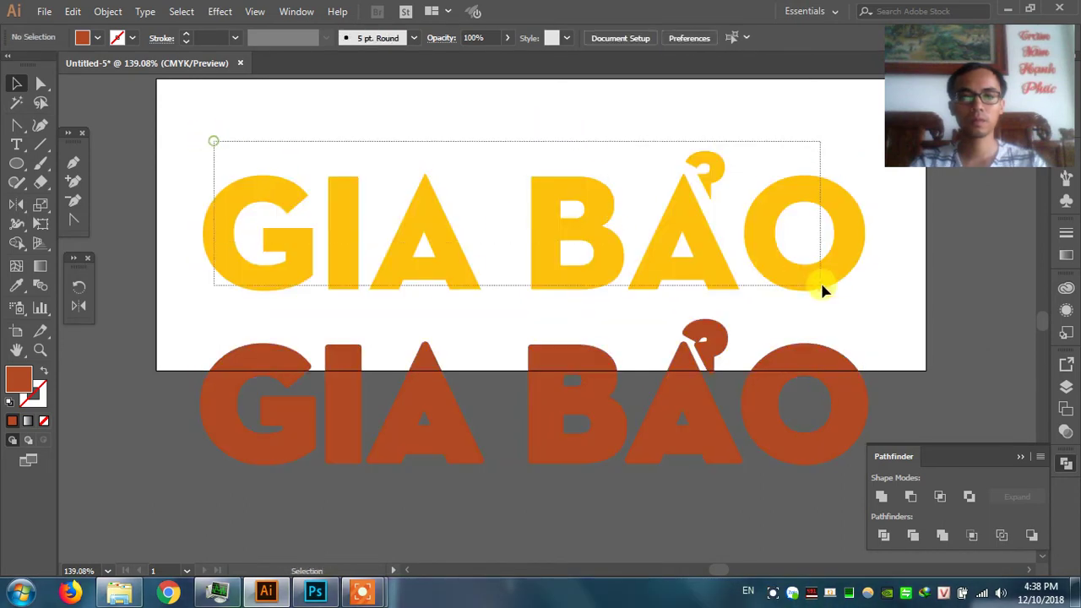
pyautogui.click(827, 365)
pyautogui.keyDown('shift'); pyautogui.click(693, 221); pyautogui.keyUp('shift')
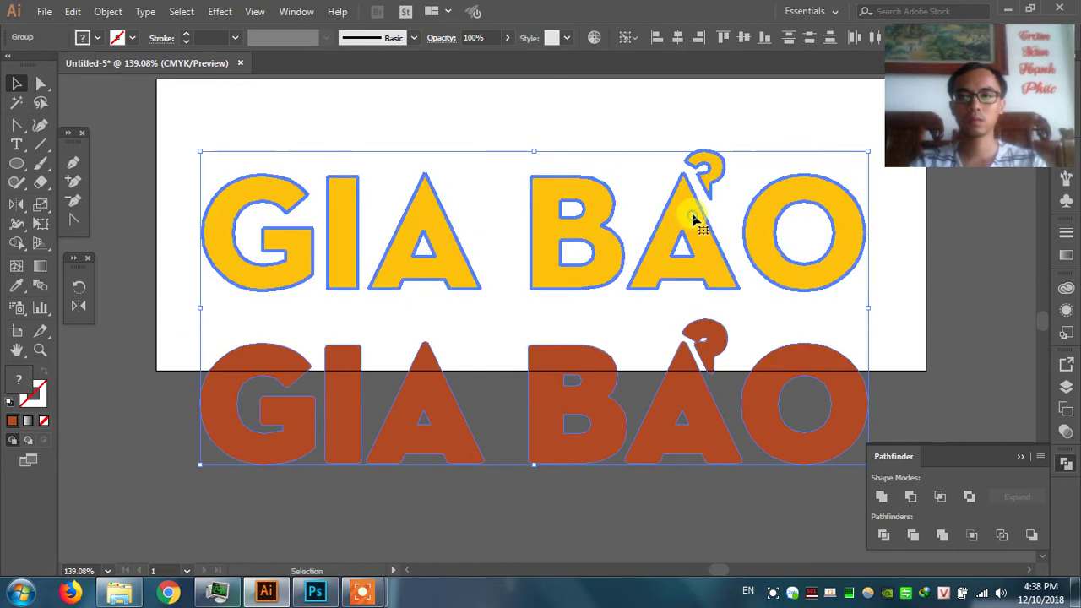
pyautogui.click(742, 38)
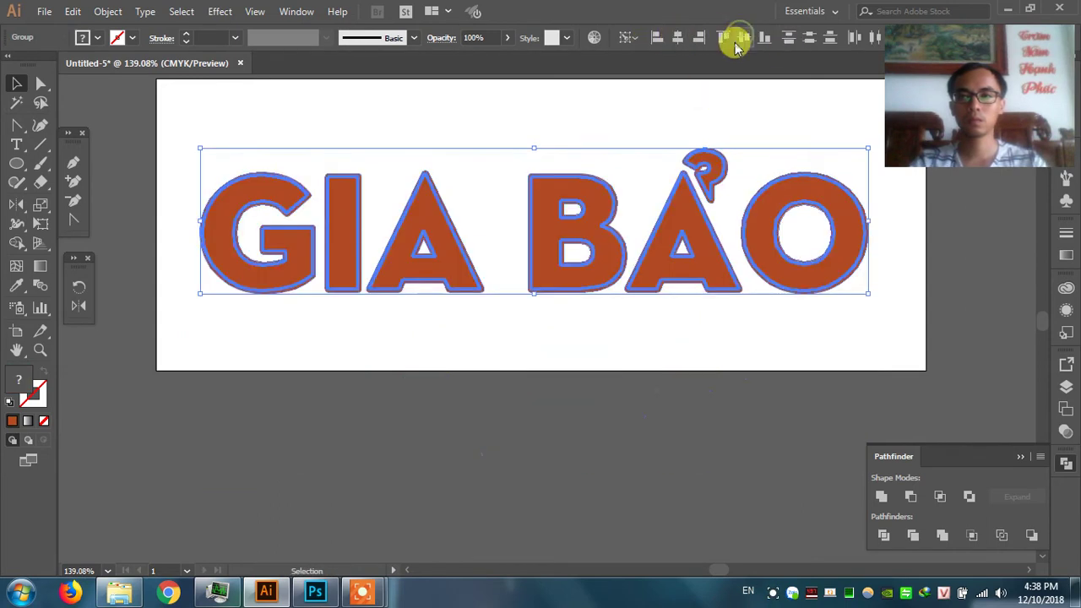
pyautogui.click(664, 113)
# Send the brown copy behind the yellow letters.
pyautogui.click(695, 251)
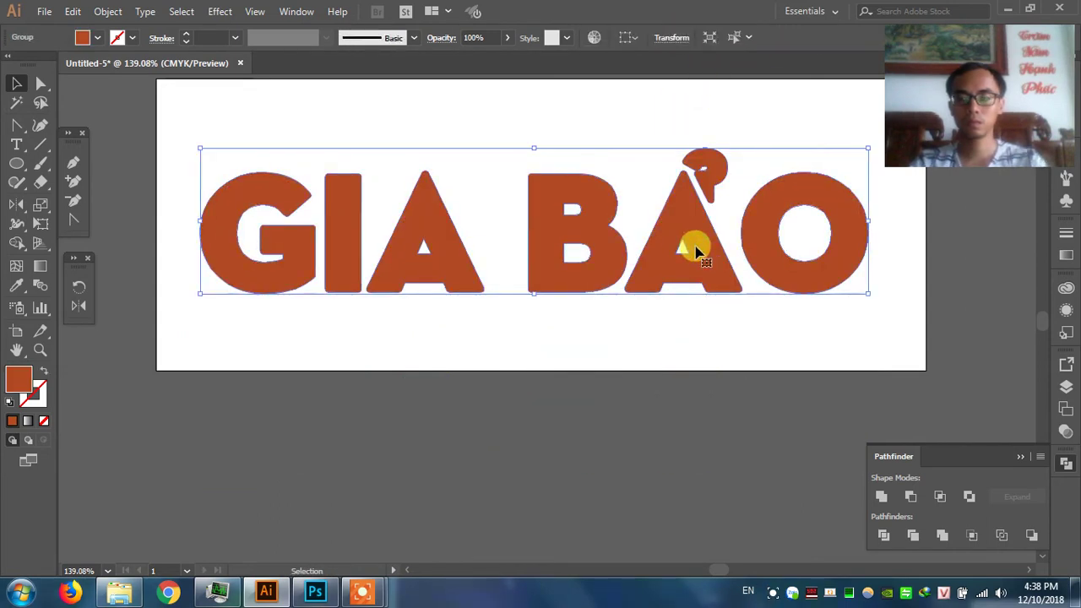
pyautogui.hotkey('ctrl', 'shift', '[')
pyautogui.click(705, 380)
# Alt-drag a duplicate of the brown lettering down below the yellow text.
pyautogui.press('z')
pyautogui.moveTo(313, 136); pyautogui.dragTo(858, 336)
pyautogui.press('v')
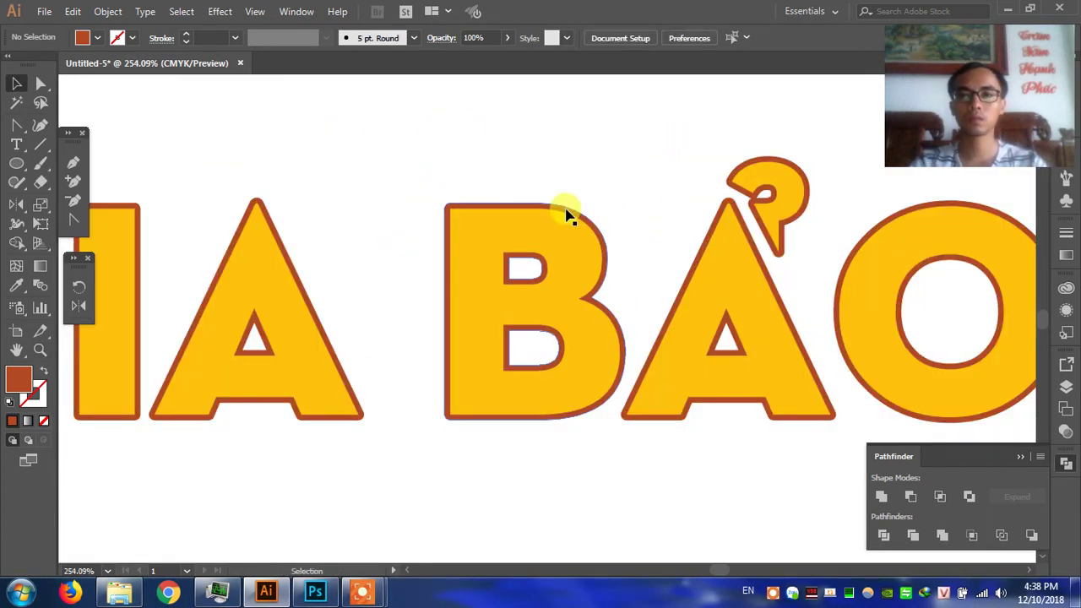
pyautogui.moveTo(566, 205); pyautogui.dragTo(560, 495)
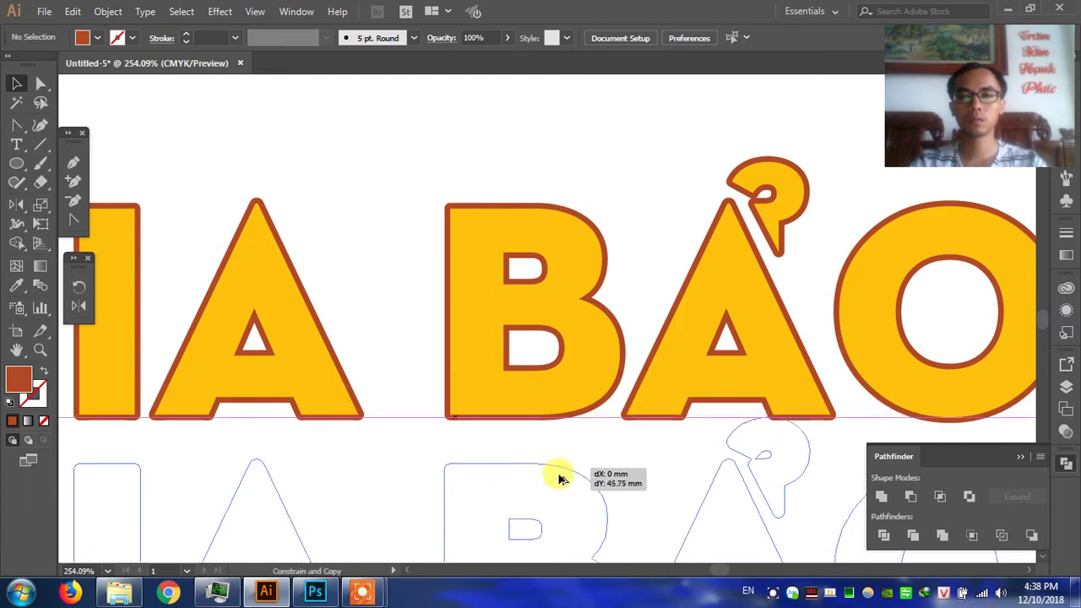
pyautogui.hotkey('ctrl', '-')
pyautogui.hotkey('ctrl', '-')
pyautogui.hotkey('ctrl', '-')
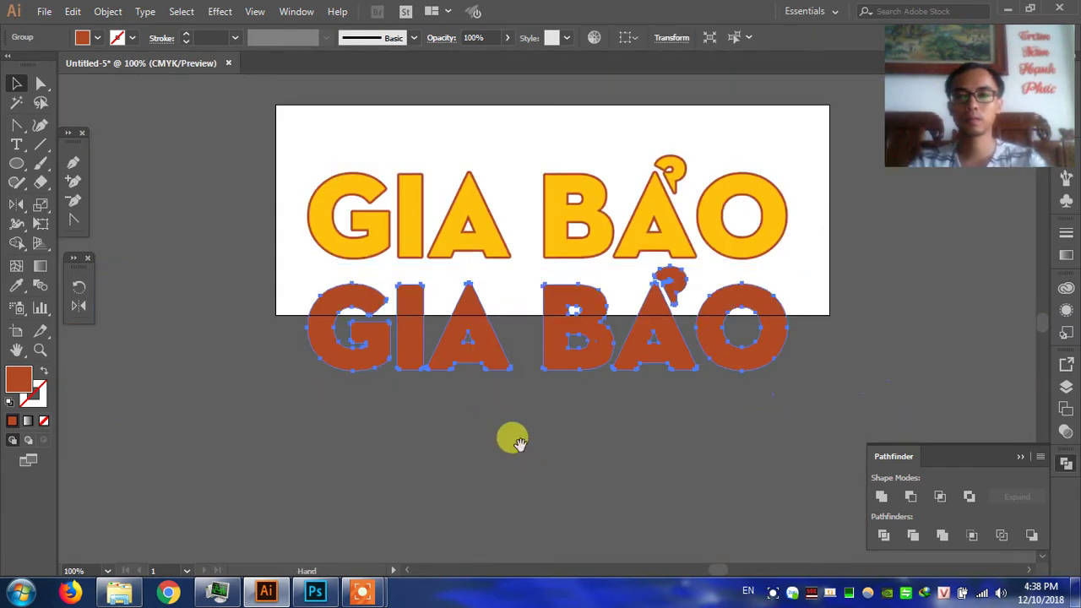
# Offset the lower copy's paths by 2 and unite them into one solid shape.
pyautogui.click(74, 11)
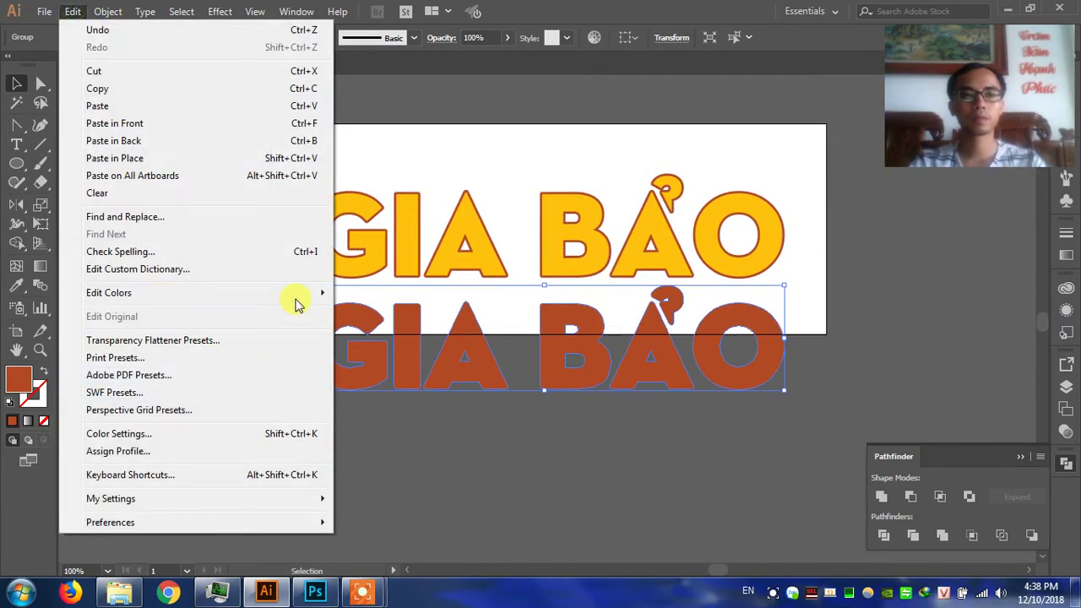
pyautogui.click(74, 11)
pyautogui.click(110, 11)
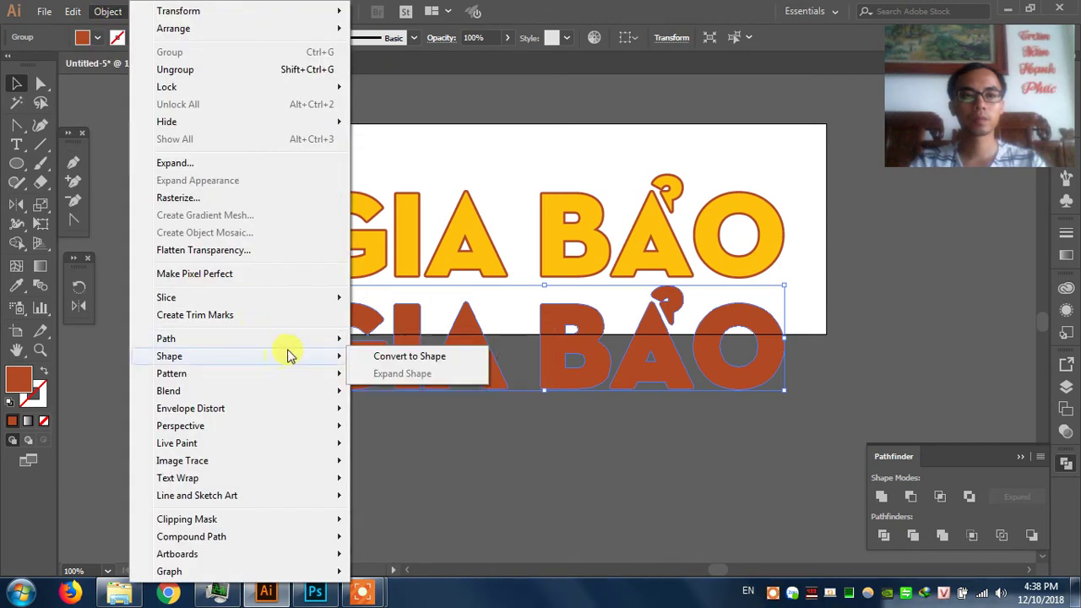
pyautogui.moveTo(167, 339)
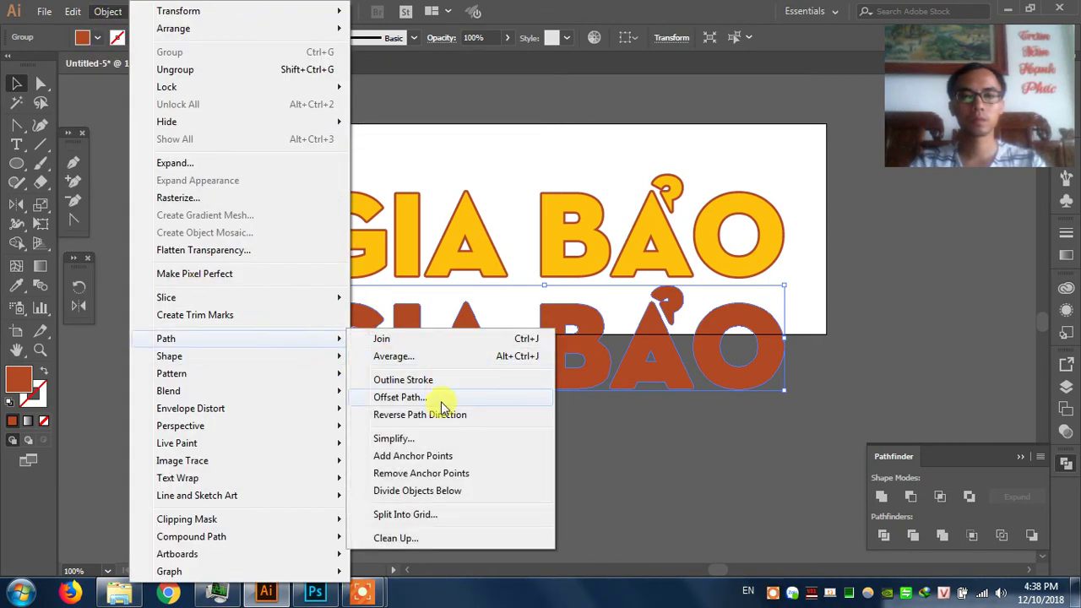
pyautogui.click(443, 406)
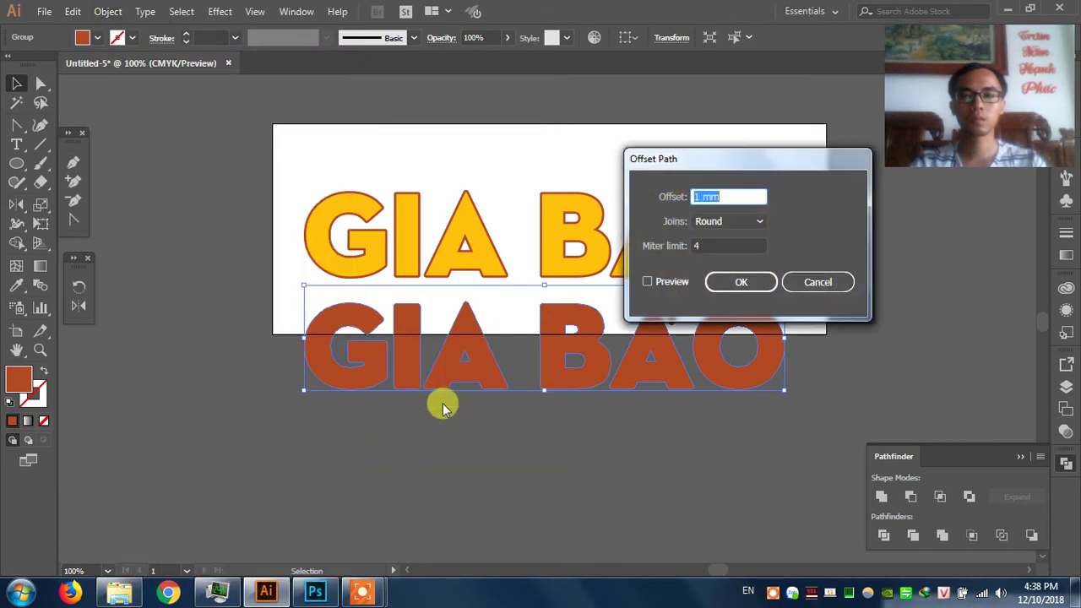
pyautogui.click(667, 286)
pyautogui.write('2')
pyautogui.click(736, 283)
pyautogui.moveTo(815, 405); pyautogui.dragTo(256, 331)
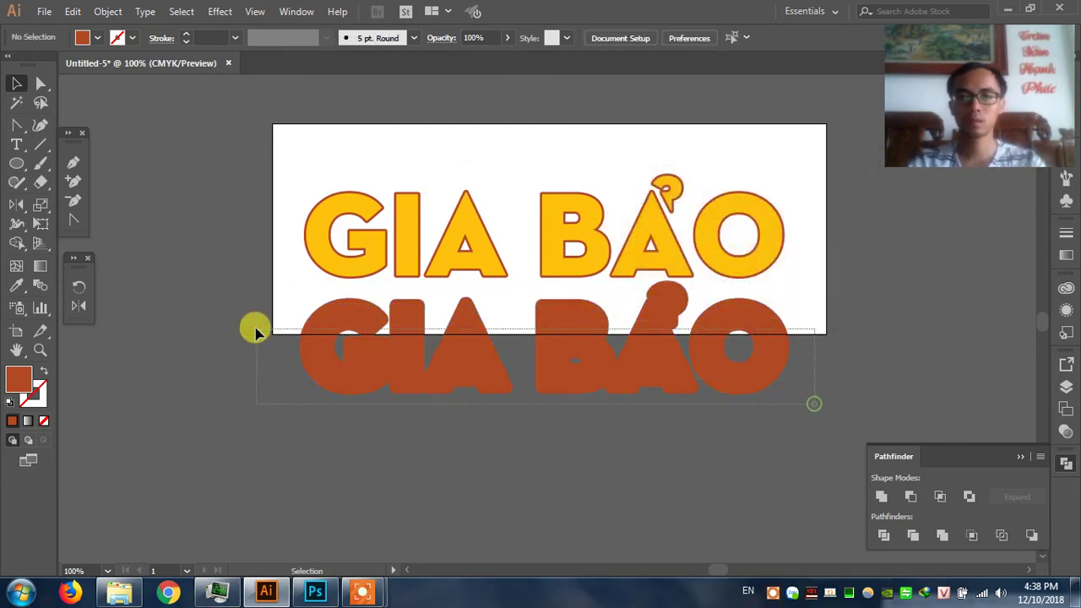
pyautogui.click(881, 497)
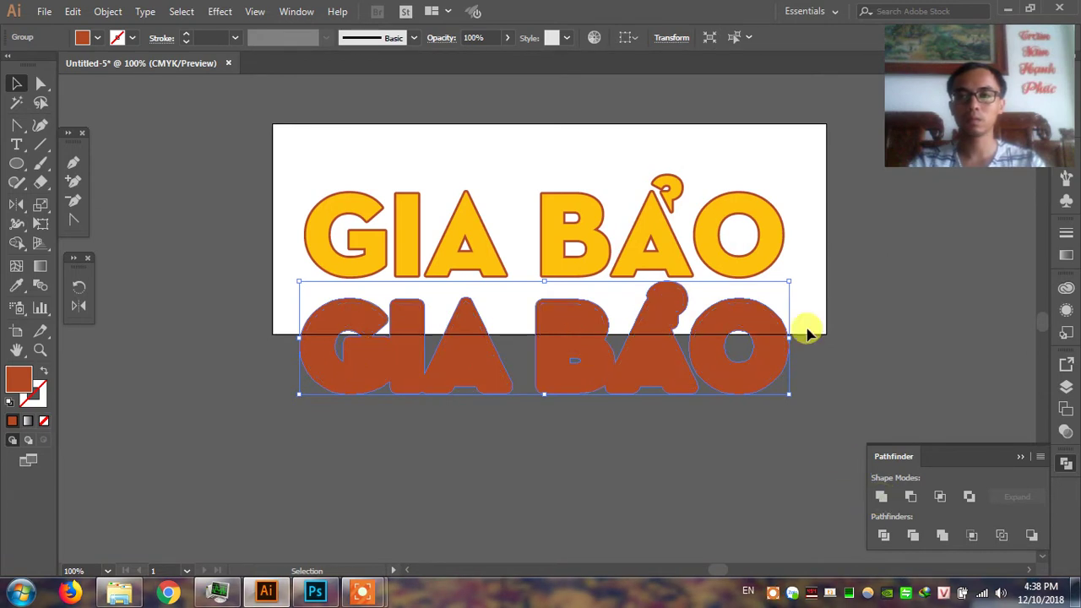
# Centre the red-brown shape vertically behind the yellow GIA BẢO.
pyautogui.keyDown('shift'); pyautogui.click(714, 226); pyautogui.keyUp('shift')
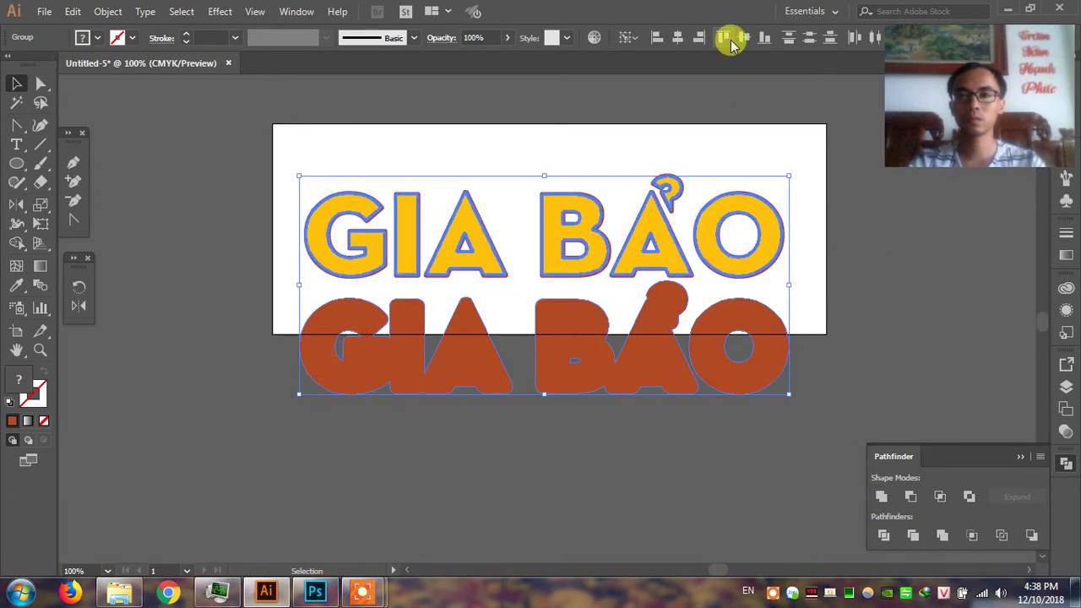
pyautogui.click(732, 41)
pyautogui.click(717, 85)
pyautogui.moveTo(480, 143); pyautogui.dragTo(756, 346)
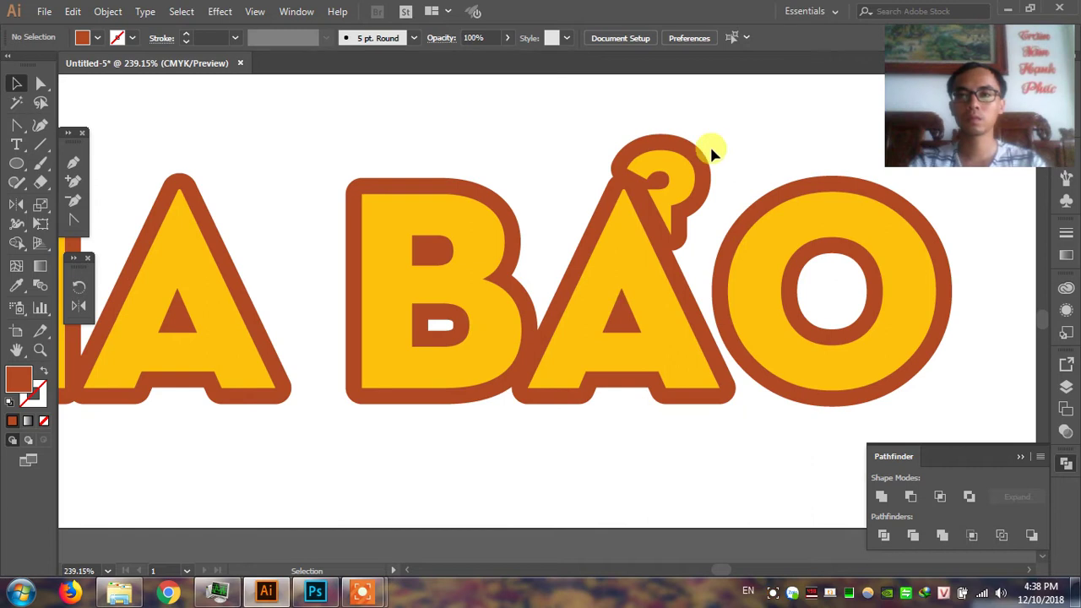
# Recolour the outermost outline shape bright orange FC7E29.
pyautogui.click(701, 148)
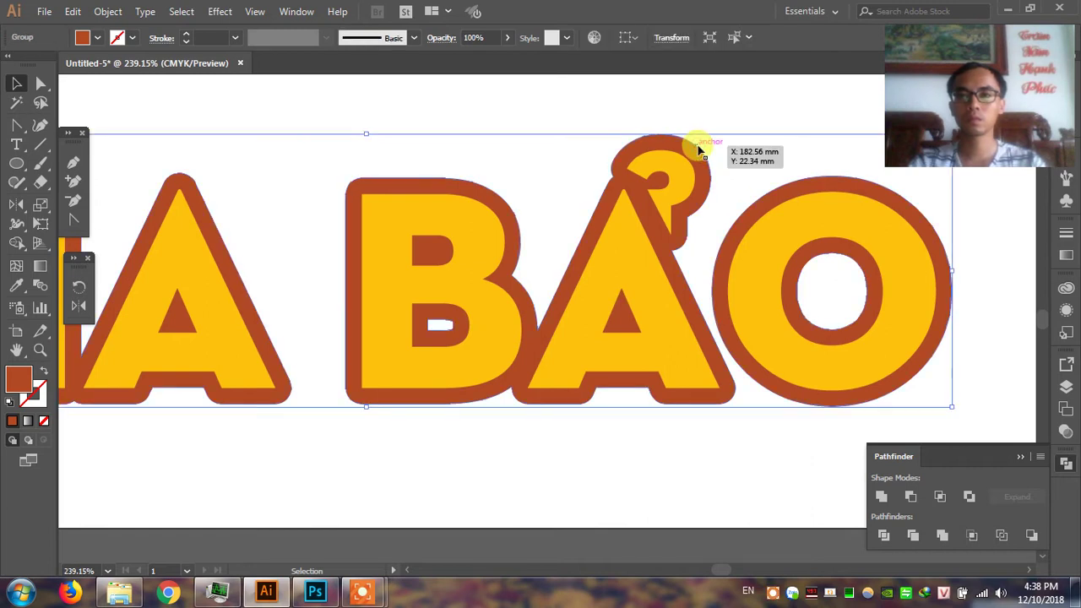
pyautogui.doubleClick(20, 380)
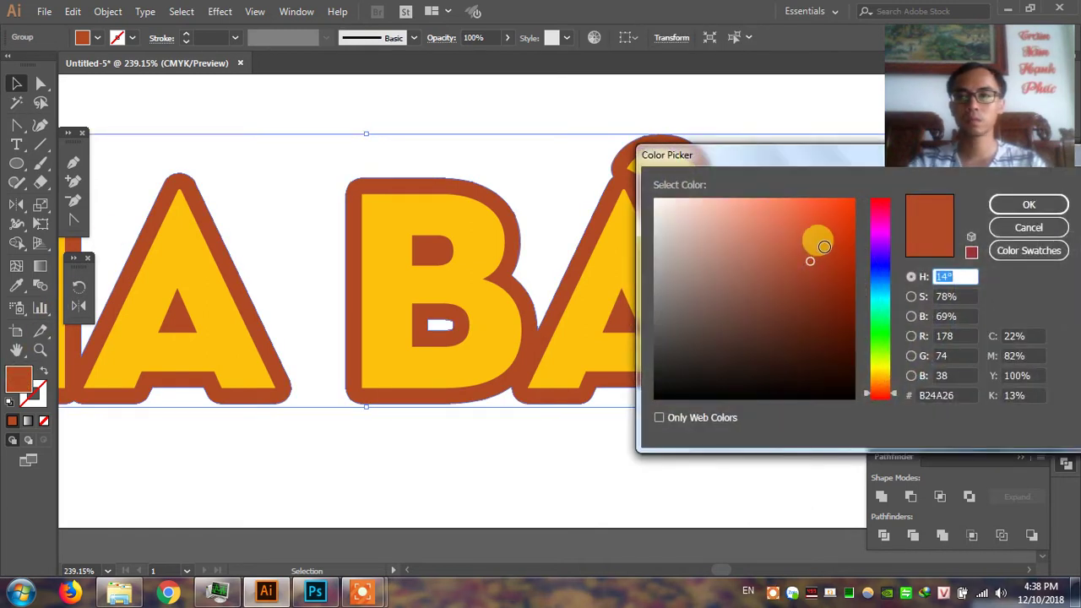
pyautogui.moveTo(824, 247); pyautogui.dragTo(824, 200)
pyautogui.moveTo(894, 397); pyautogui.dragTo(898, 390)
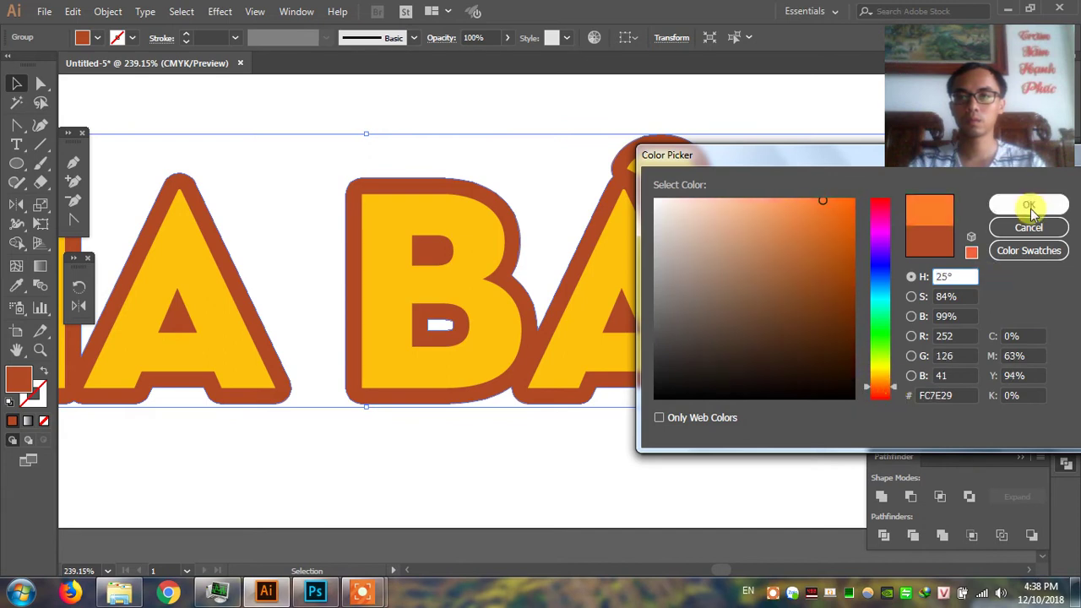
pyautogui.click(1029, 204)
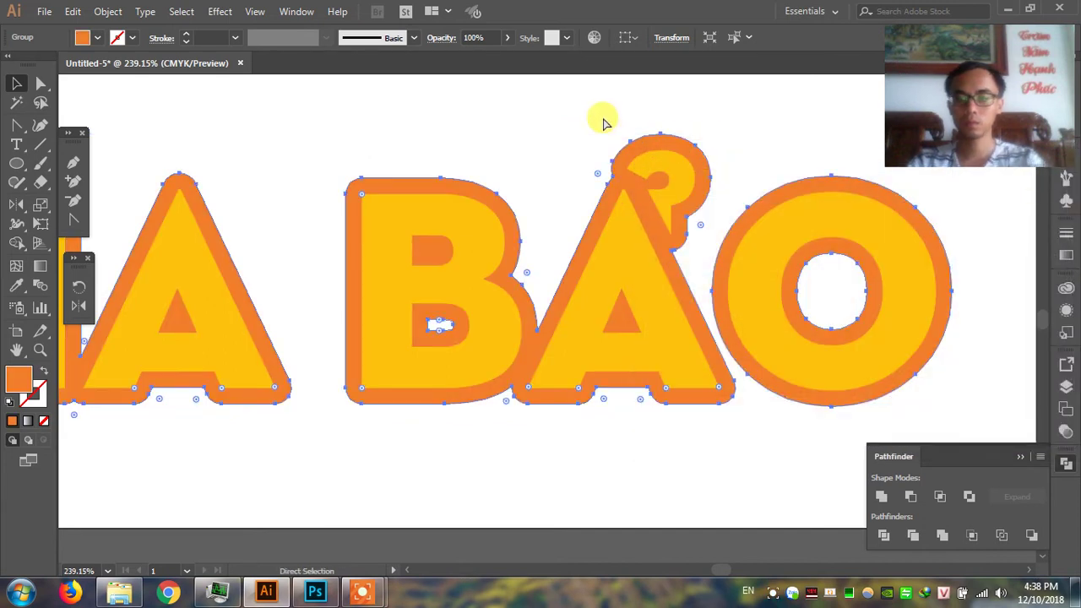
pyautogui.click(603, 121)
pyautogui.click(667, 141)
pyautogui.hotkey('ctrl', '-')
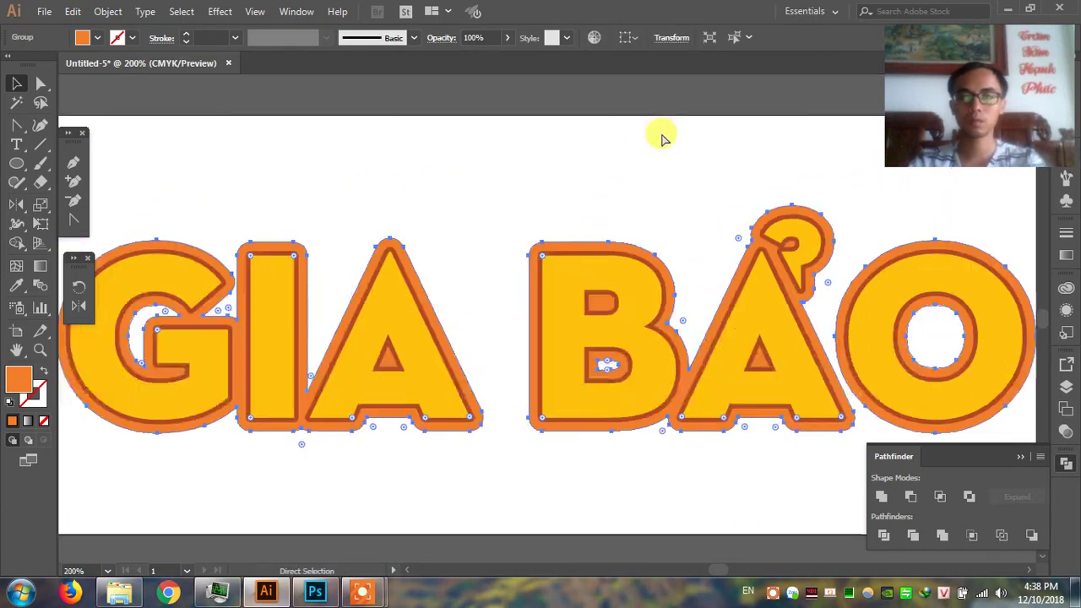
pyautogui.hotkey('ctrl', '-')
pyautogui.click(546, 185)
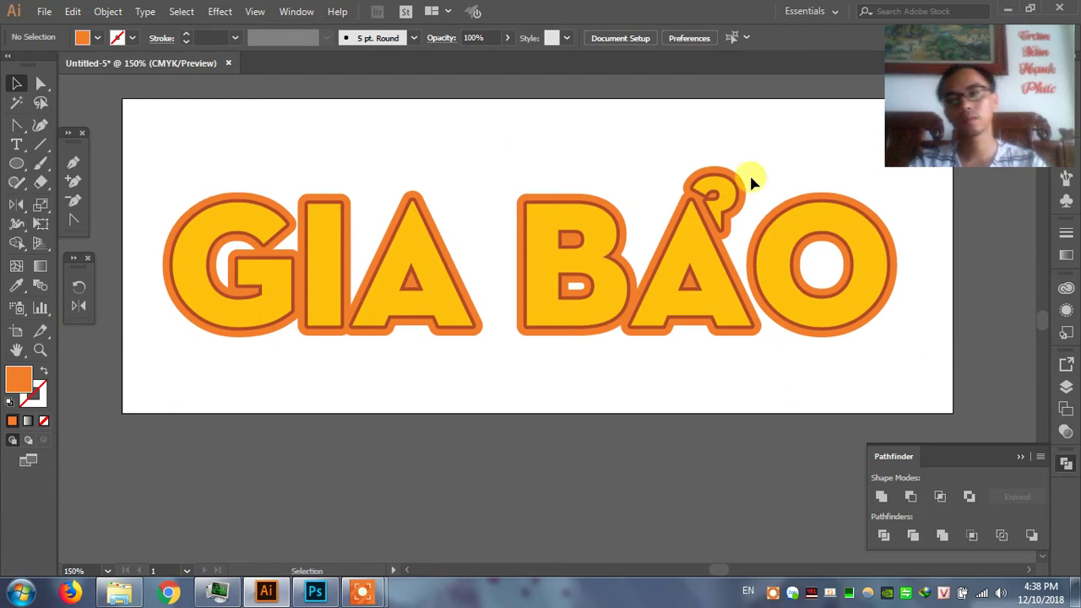
# Move the outline copy below the letters and offset it by 1.5 mm.
pyautogui.click(740, 179)
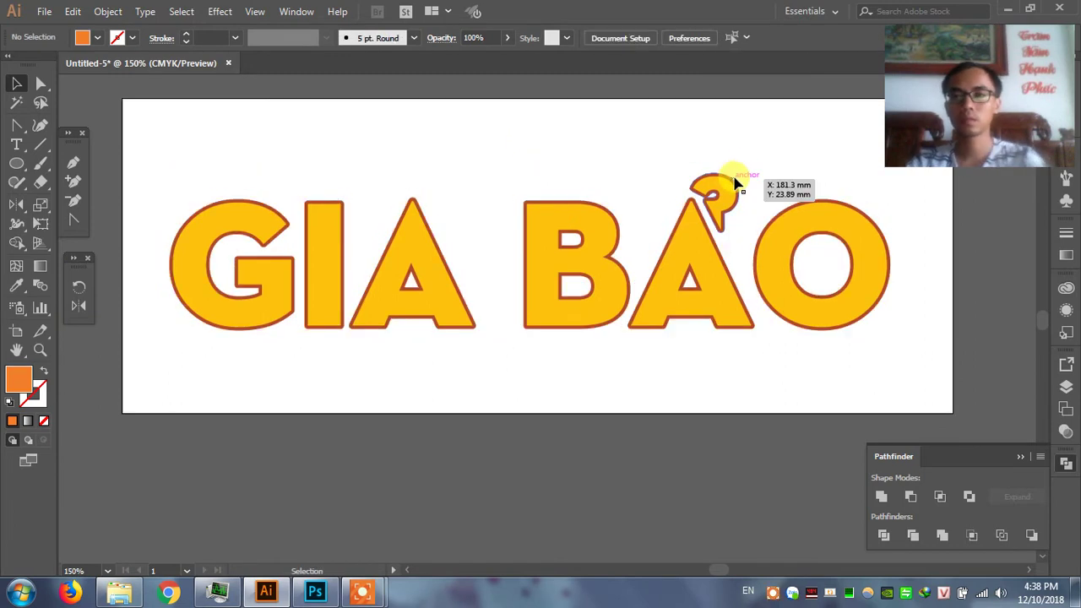
pyautogui.moveTo(740, 179); pyautogui.dragTo(747, 392)
pyautogui.click(108, 11)
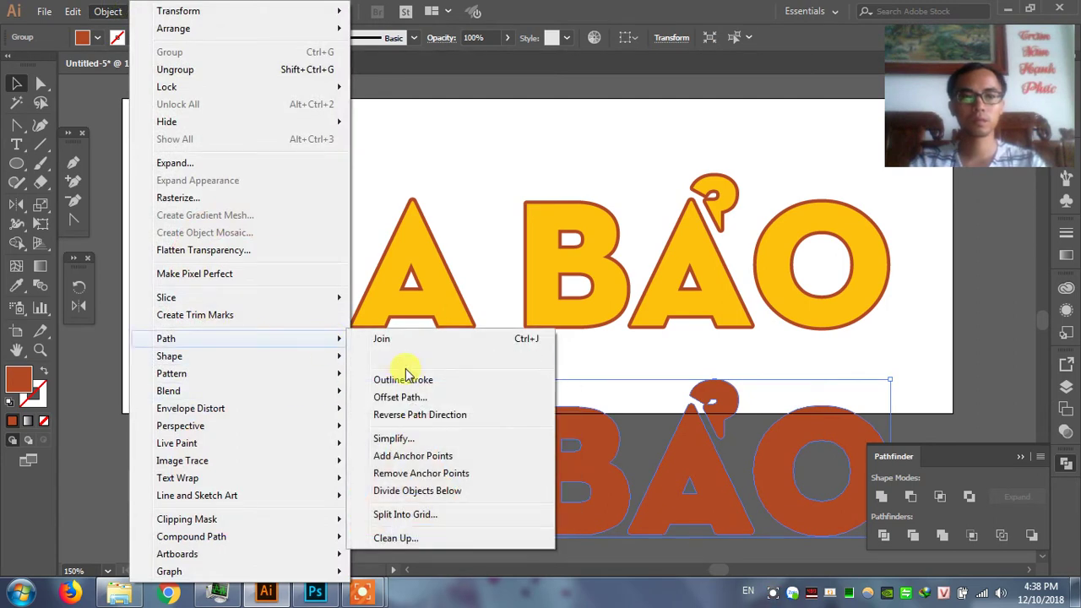
pyautogui.moveTo(166, 338)
pyautogui.click(441, 389)
pyautogui.write('1.5')
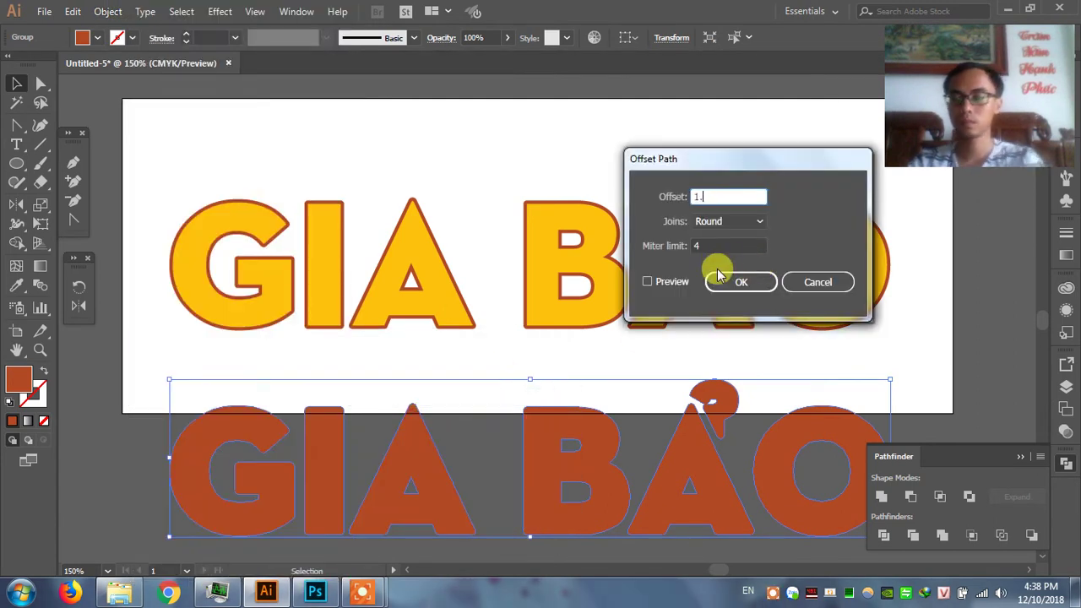
pyautogui.click(726, 282)
# Unite the offset letters into one shape and centre it behind the yellow GIA BẢO.
pyautogui.click(511, 370)
pyautogui.moveTo(511, 370); pyautogui.dragTo(625, 414)
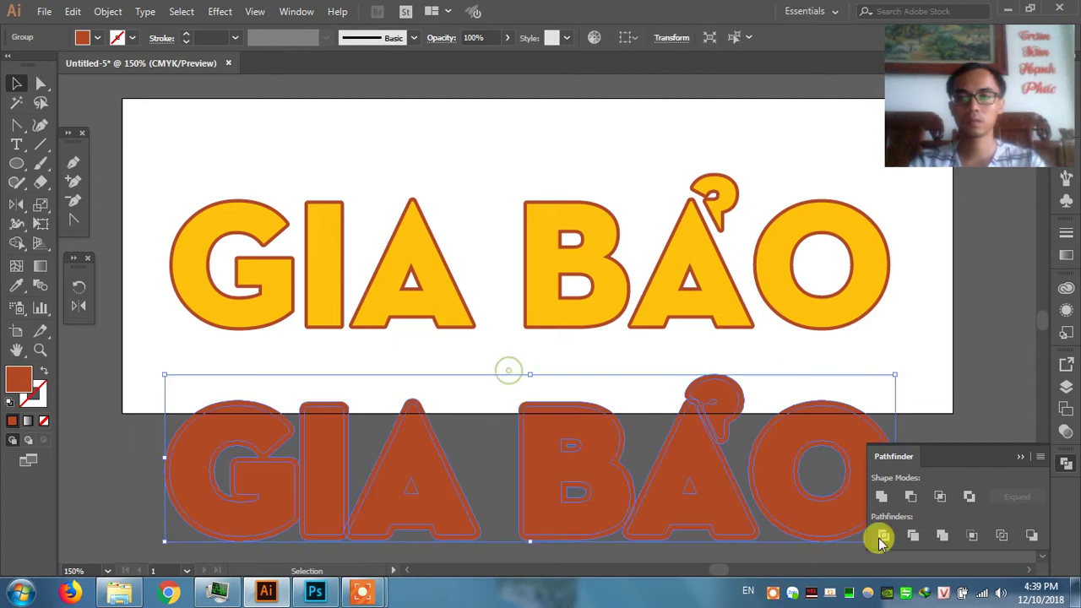
pyautogui.click(882, 499)
pyautogui.moveTo(695, 499); pyautogui.dragTo(701, 296)
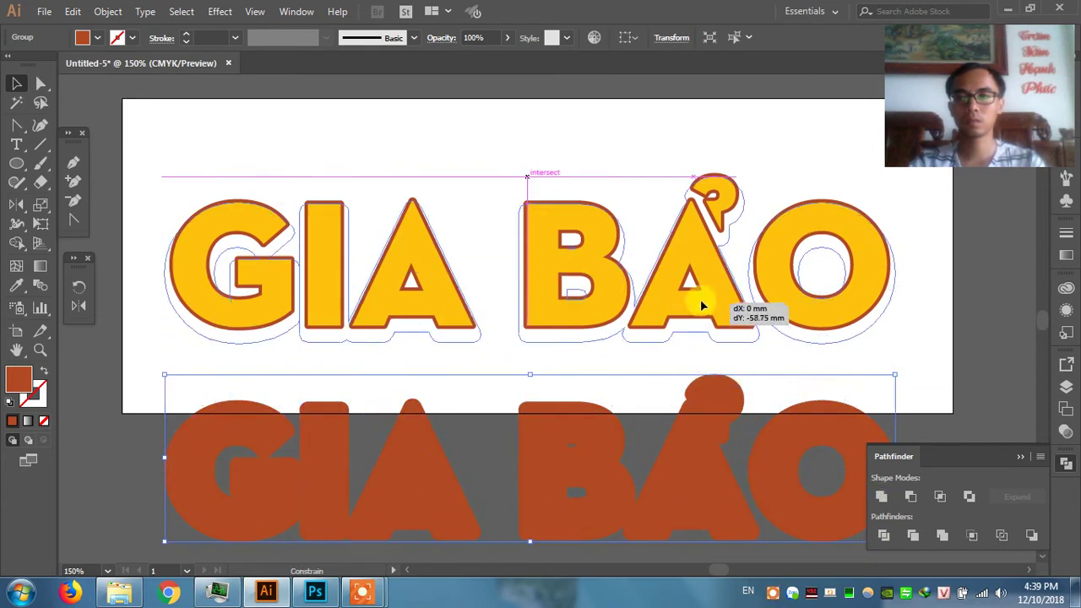
pyautogui.moveTo(700, 292); pyautogui.dragTo(701, 291)
pyautogui.hotkey('ctrl', 'z')
pyautogui.keyDown('shift'); pyautogui.click(700, 245); pyautogui.keyUp('shift')
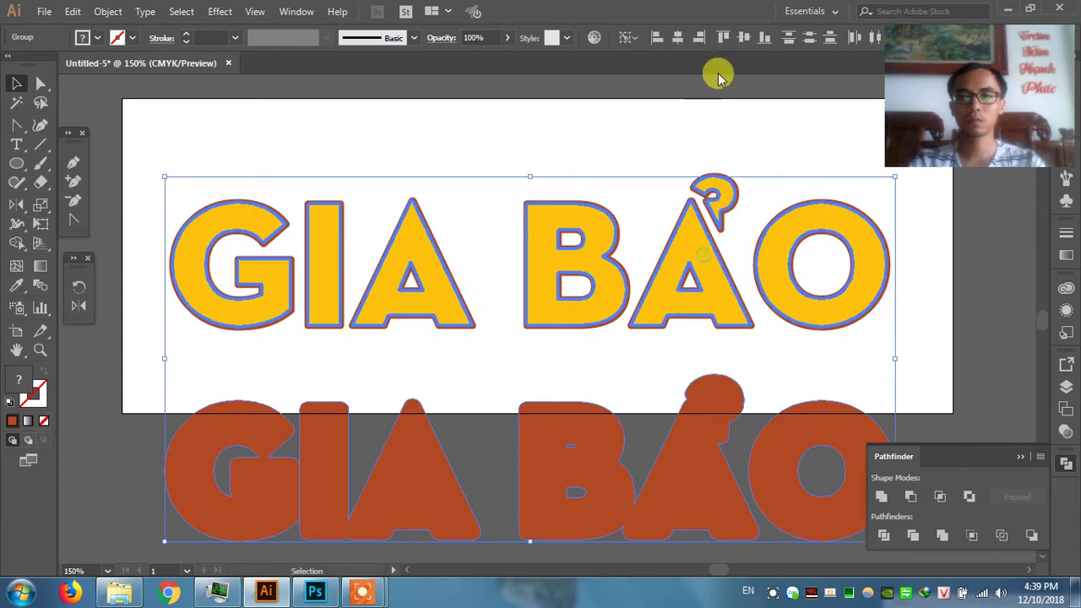
pyautogui.click(744, 38)
pyautogui.click(611, 135)
pyautogui.click(722, 174)
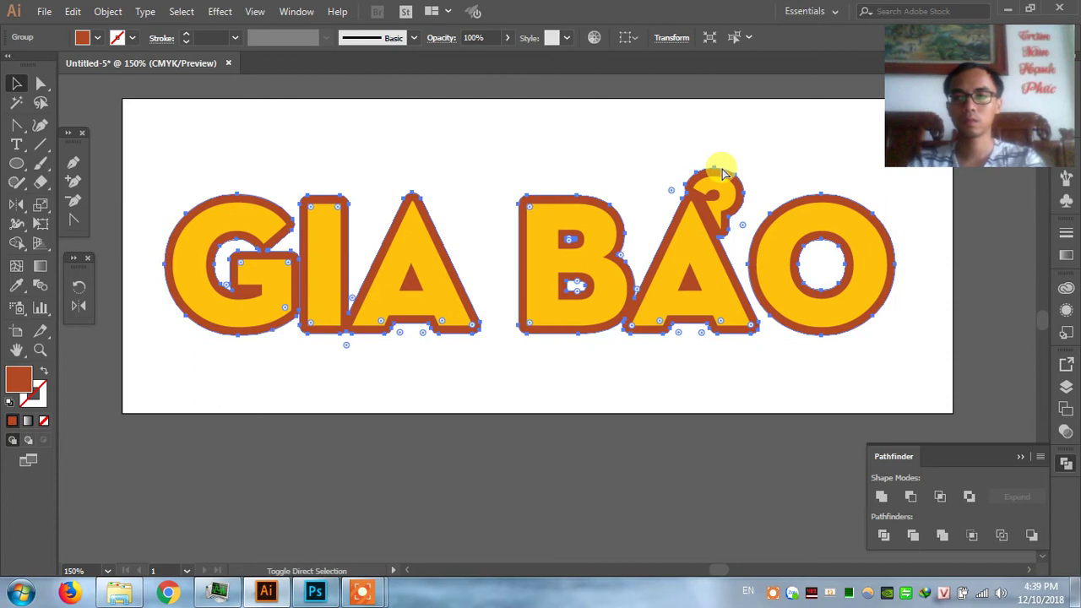
# Give the selected outline group a bright yellow fill.
pyautogui.doubleClick(21, 386)
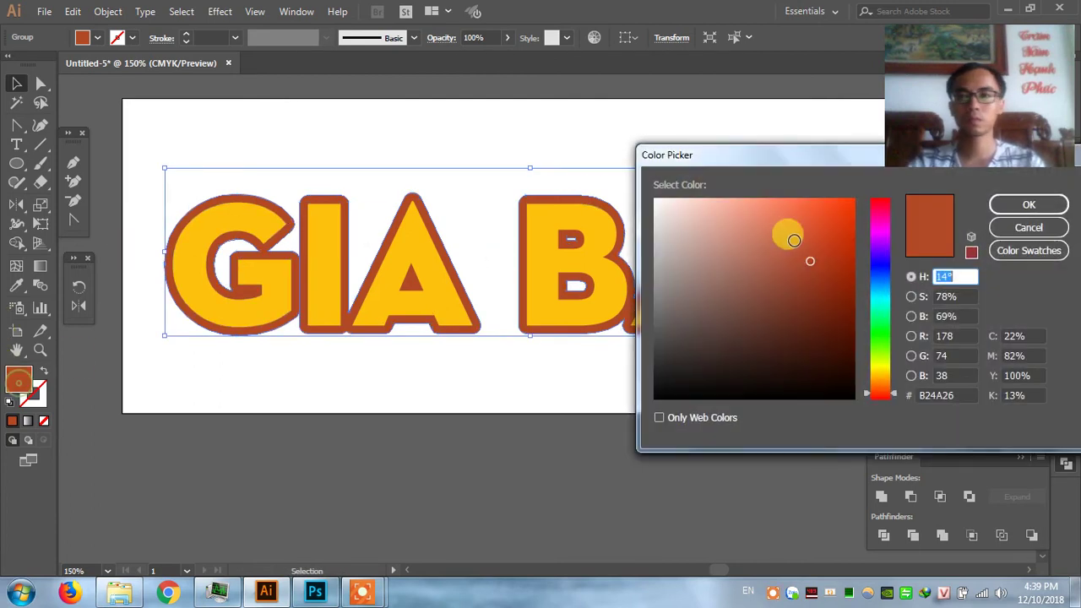
pyautogui.moveTo(887, 391); pyautogui.dragTo(886, 375)
pyautogui.click(844, 224)
pyautogui.moveTo(843, 224); pyautogui.dragTo(833, 180)
pyautogui.click(1028, 205)
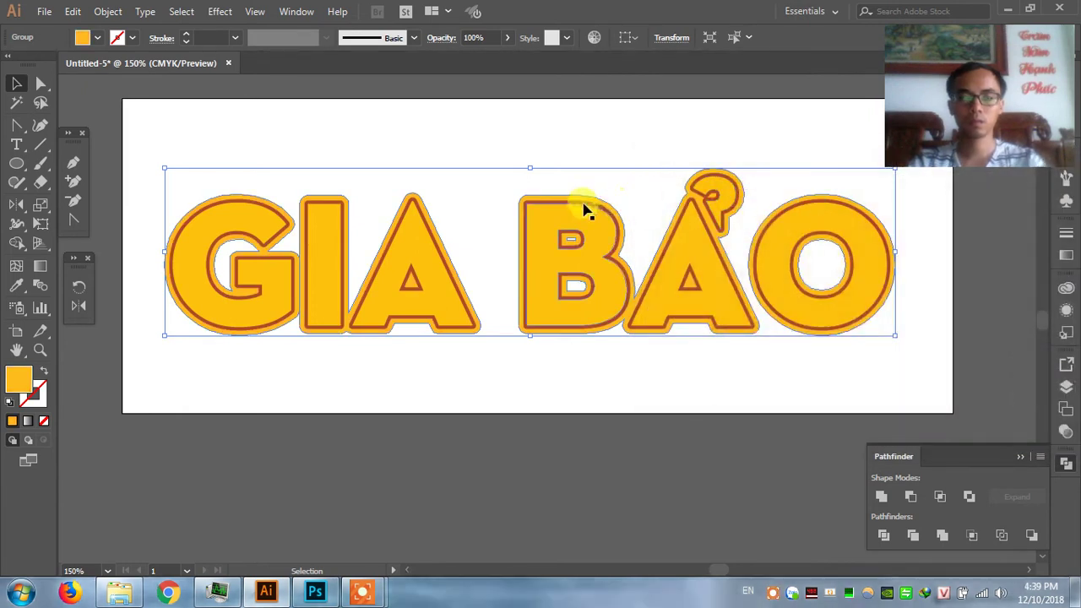
pyautogui.press('i')
# Recolour the outline fill to orange D36205 and zoom in on the lettering.
pyautogui.doubleClick(23, 382)
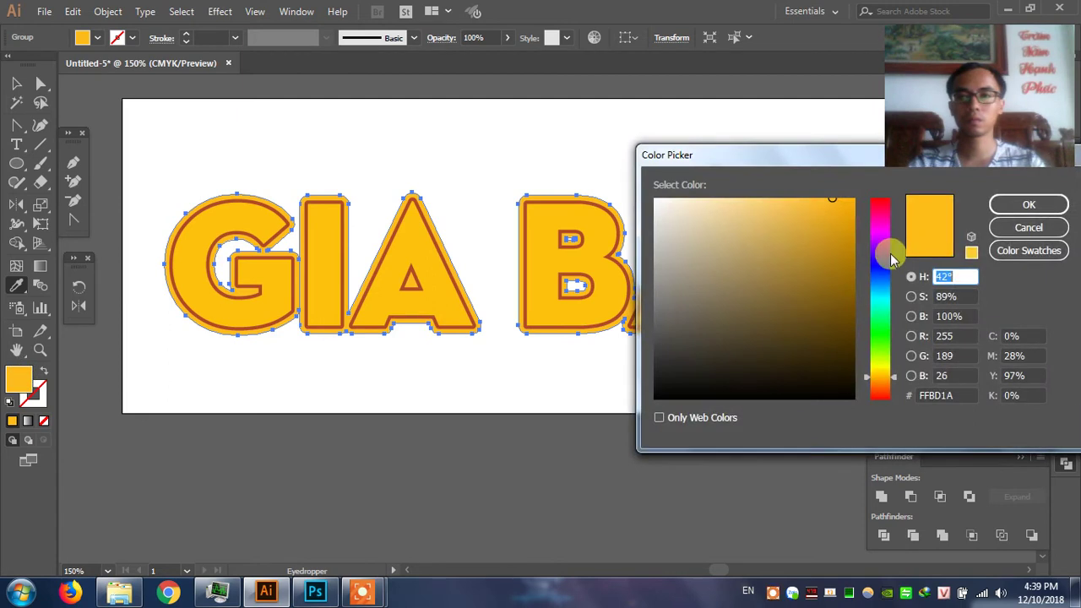
pyautogui.click(851, 230)
pyautogui.moveTo(894, 377); pyautogui.dragTo(894, 384)
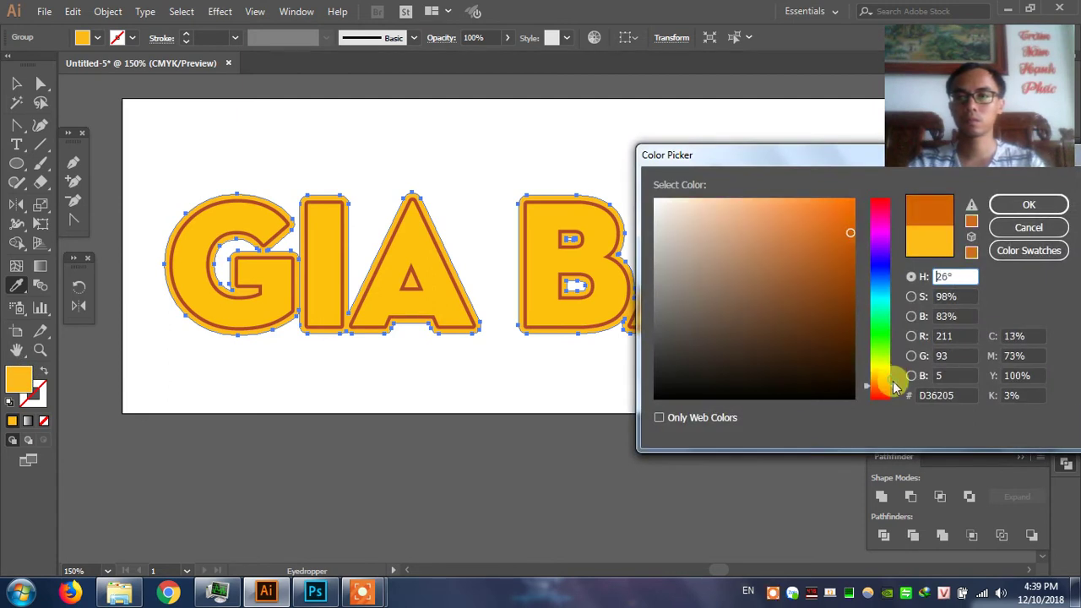
pyautogui.click(1029, 204)
pyautogui.press('z')
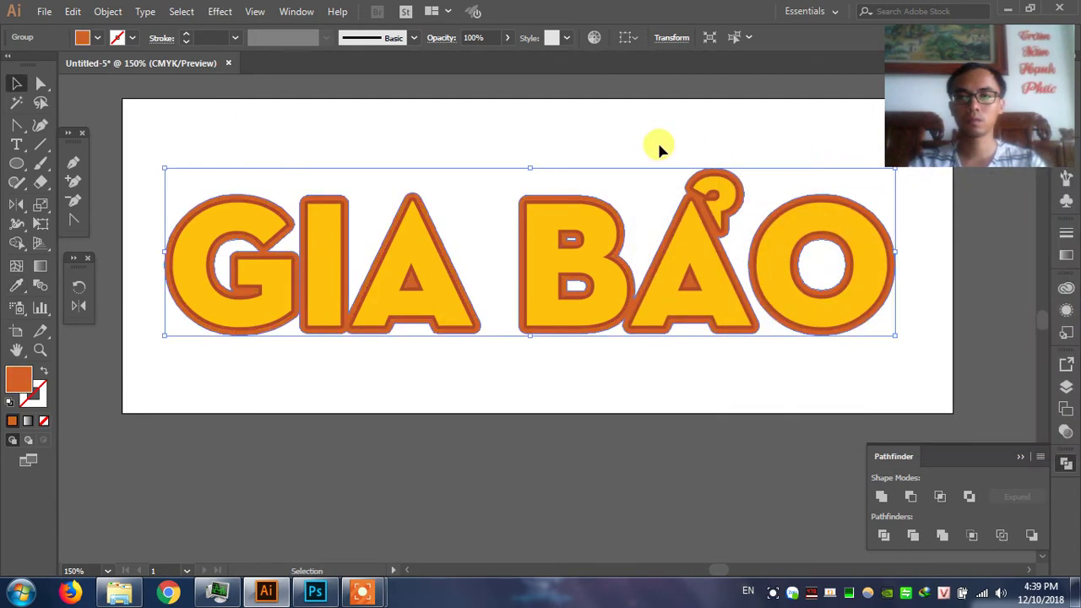
pyautogui.keyDown('ctrl'); pyautogui.click(656, 147); pyautogui.keyUp('ctrl')
pyautogui.click(498, 264)
# Brighten the orange fill of the outline group around the B, then zoom to BẢ.
pyautogui.keyDown('ctrl'); pyautogui.click(656, 148); pyautogui.keyUp('ctrl')
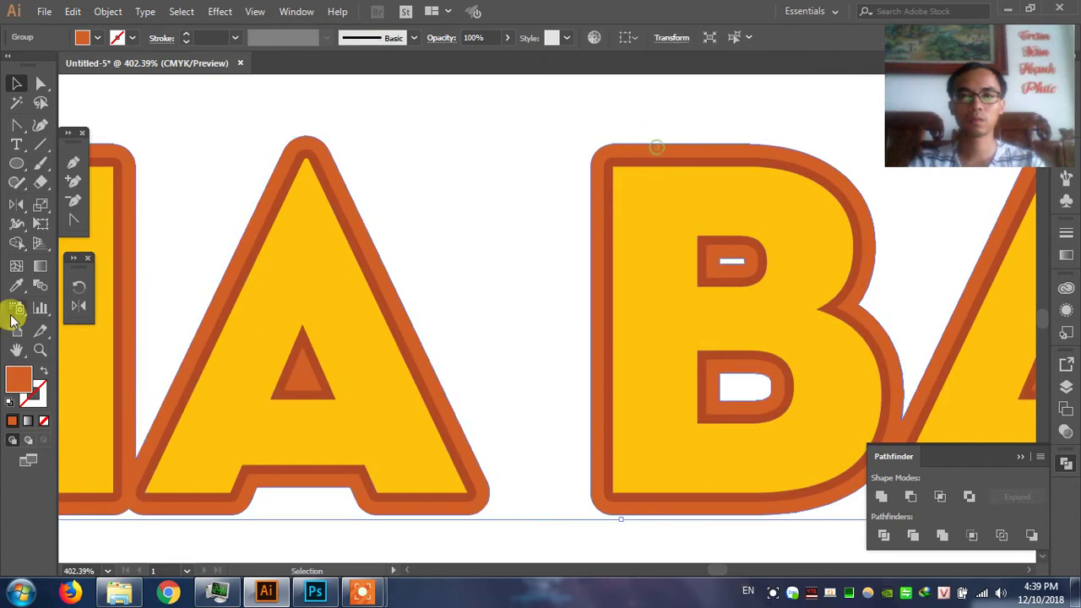
pyautogui.doubleClick(17, 384)
pyautogui.moveTo(833, 234); pyautogui.dragTo(842, 212)
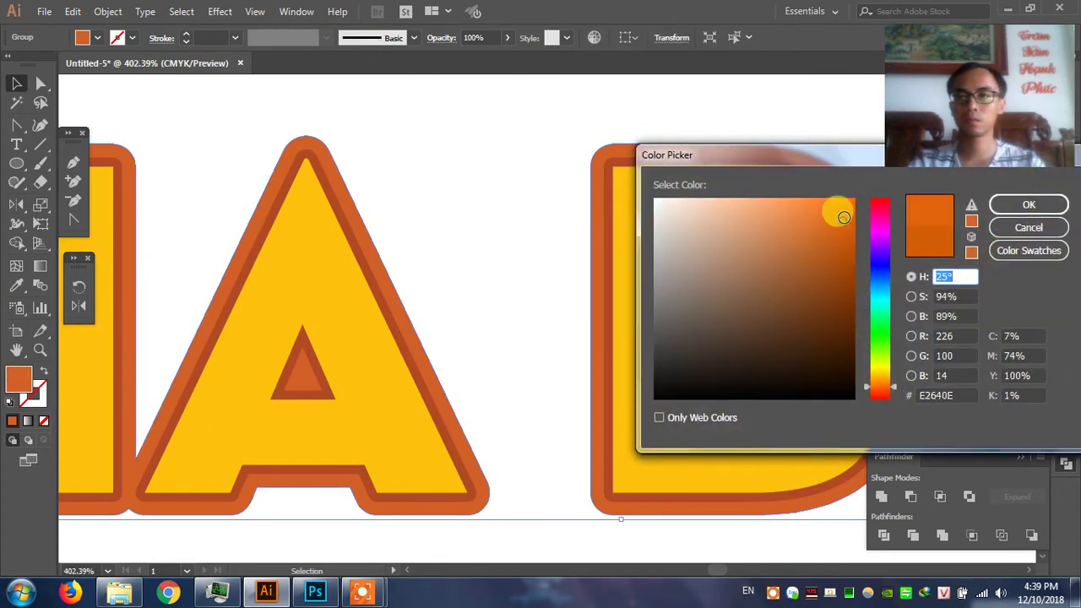
pyautogui.click(1006, 201)
pyautogui.click(504, 115)
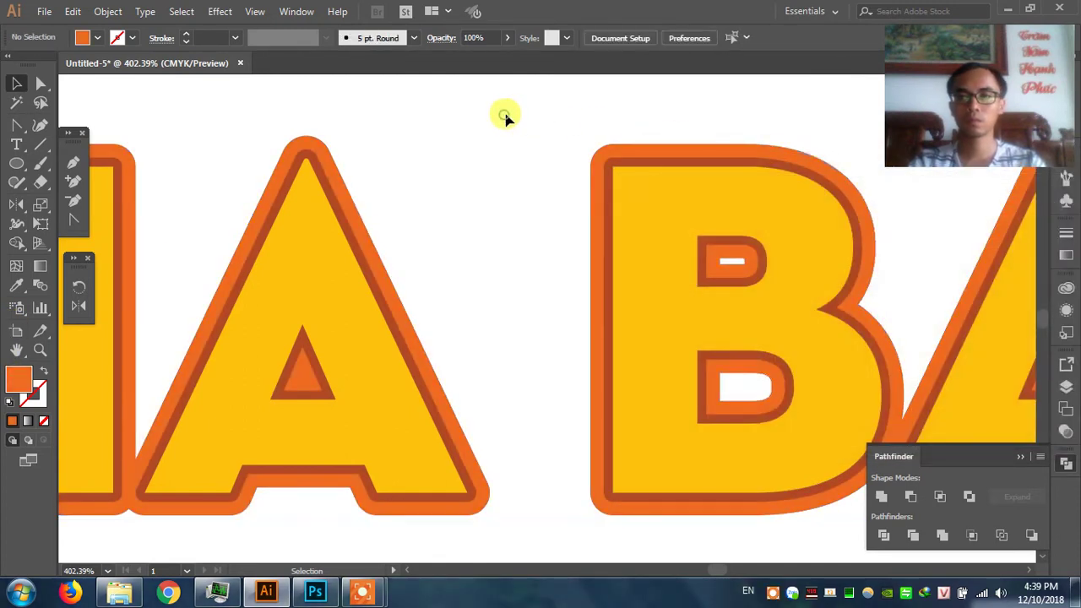
pyautogui.hotkey('ctrl', '0')
pyautogui.moveTo(521, 212); pyautogui.dragTo(743, 425)
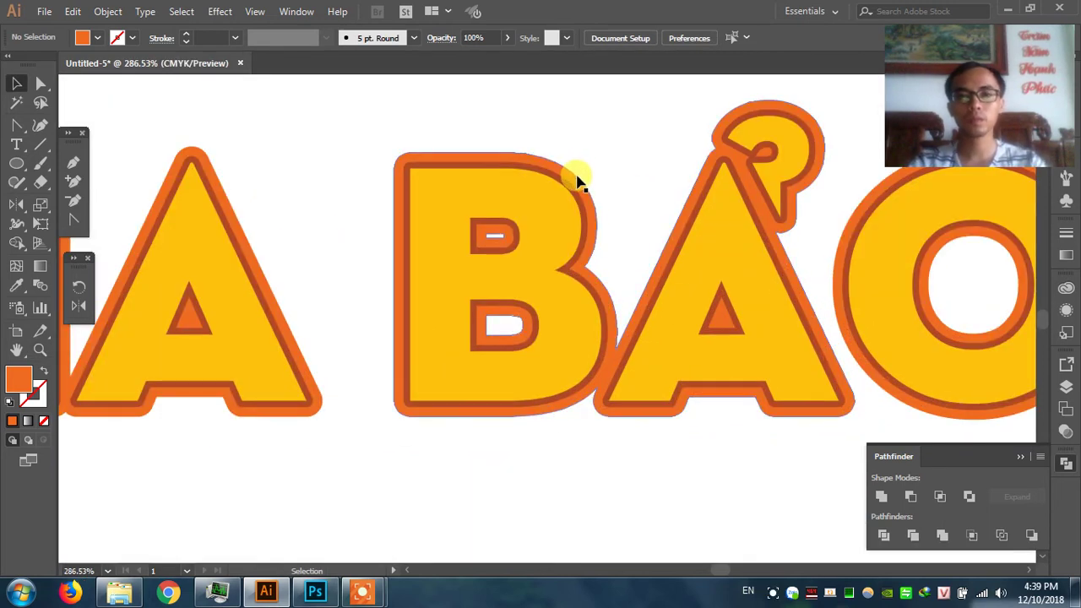
# Set the outermost outline group's fill to bright orange FF8B00.
pyautogui.click(577, 180)
pyautogui.doubleClick(23, 384)
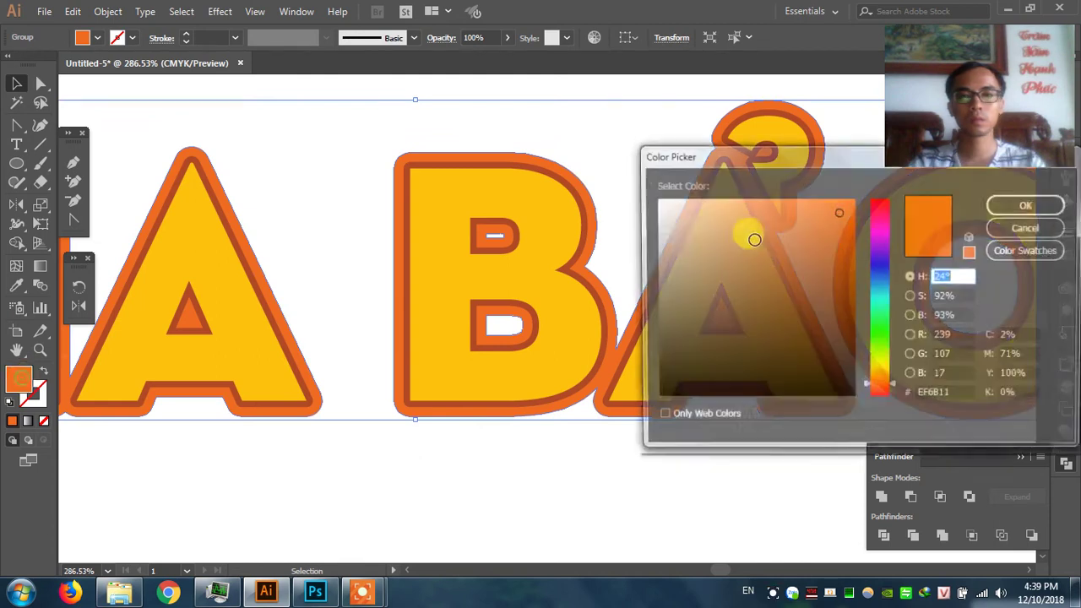
pyautogui.click(877, 384)
pyautogui.moveTo(886, 387); pyautogui.dragTo(879, 377)
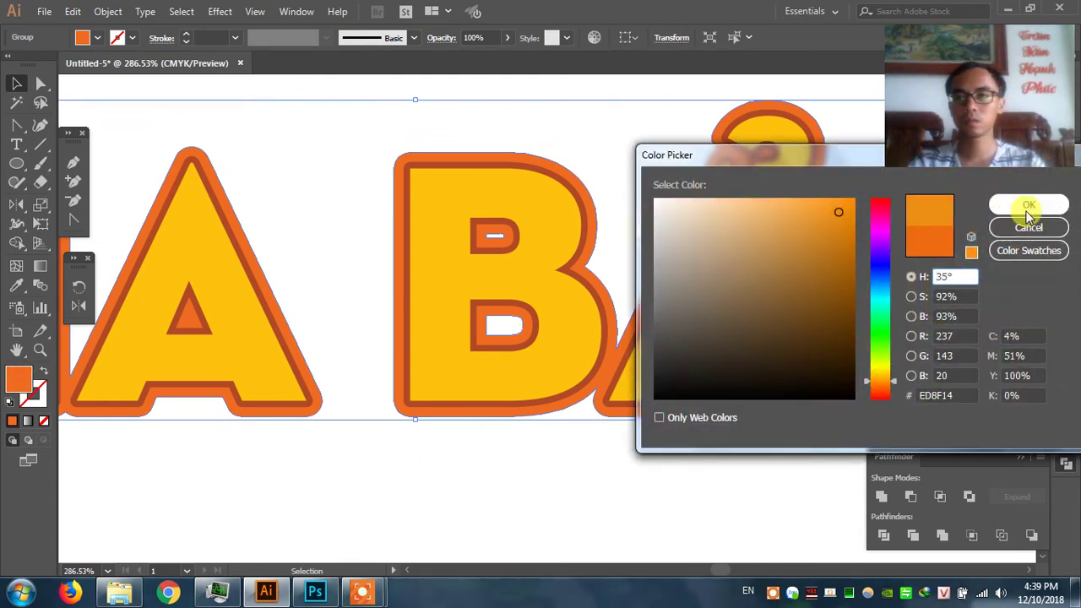
pyautogui.click(1028, 205)
pyautogui.click(550, 94)
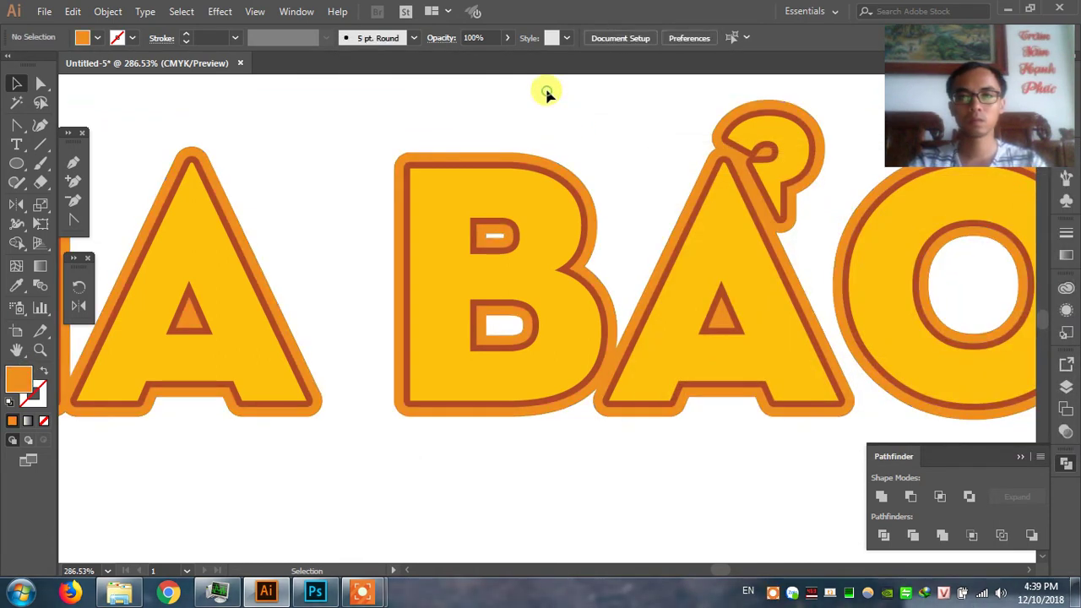
pyautogui.click(482, 421)
pyautogui.doubleClick(30, 385)
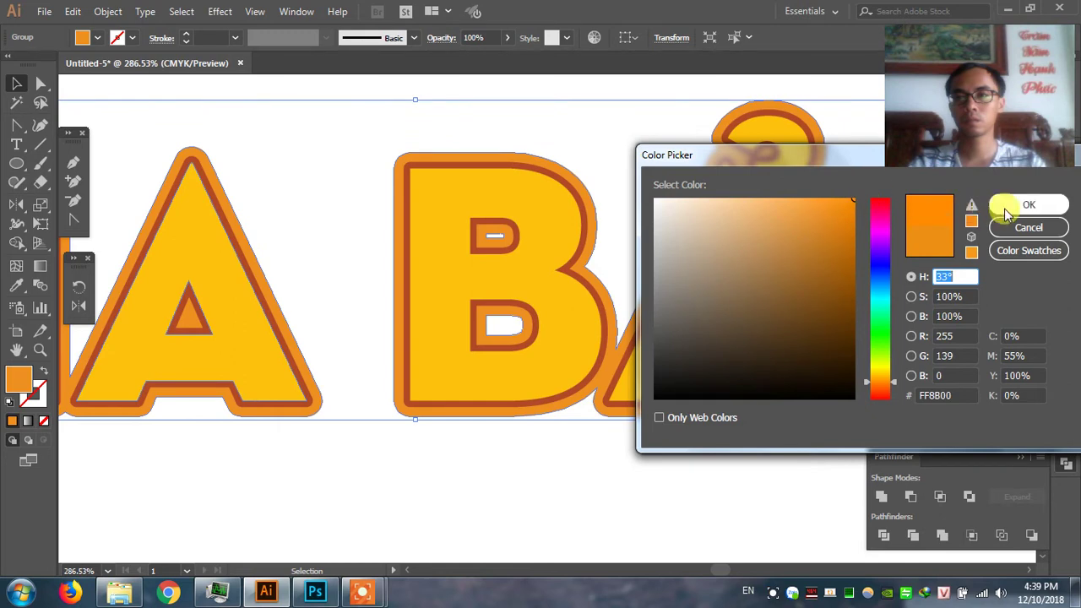
pyautogui.click(1009, 205)
pyautogui.click(534, 126)
# Nudge the orange outline group slightly downward below the letters.
pyautogui.press('z')
pyautogui.click(475, 321)
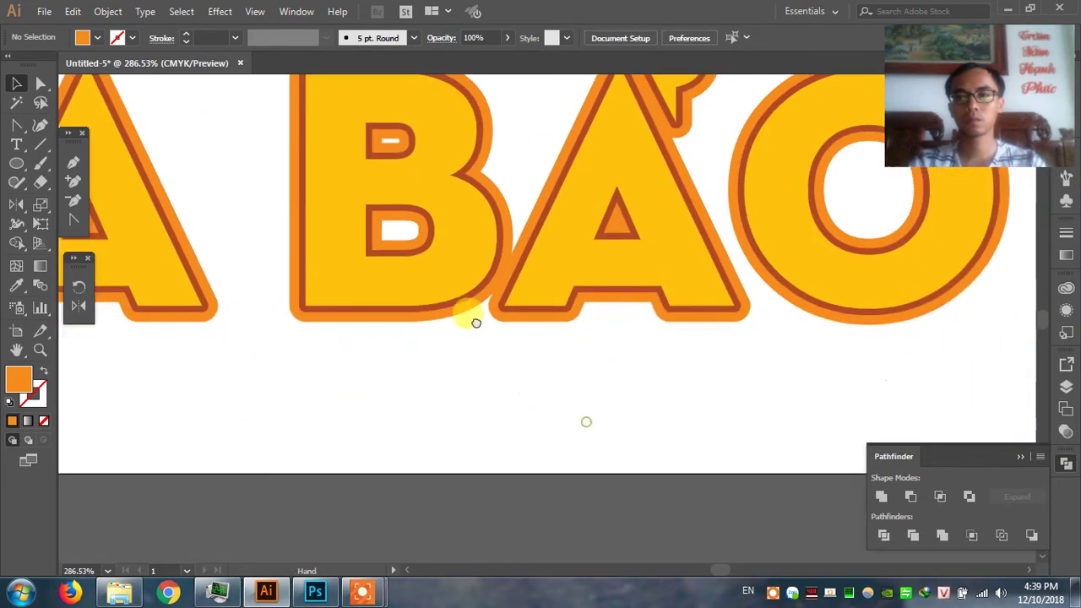
pyautogui.click(293, 268)
pyautogui.moveTo(659, 319); pyautogui.dragTo(659, 330)
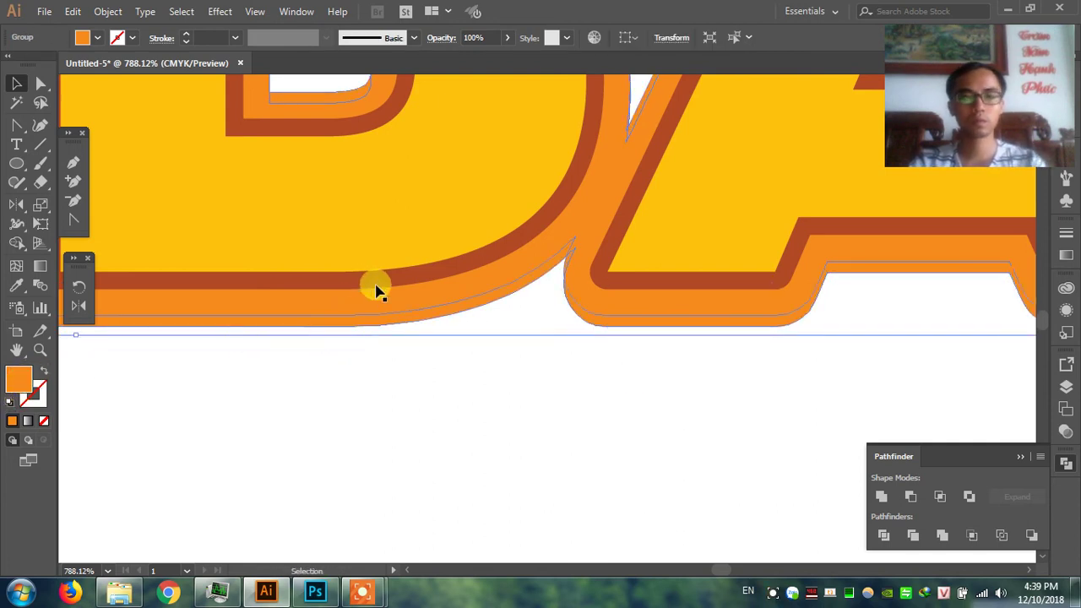
pyautogui.click(642, 435)
pyautogui.hotkey('ctrl', '-')
pyautogui.hotkey('ctrl', '-')
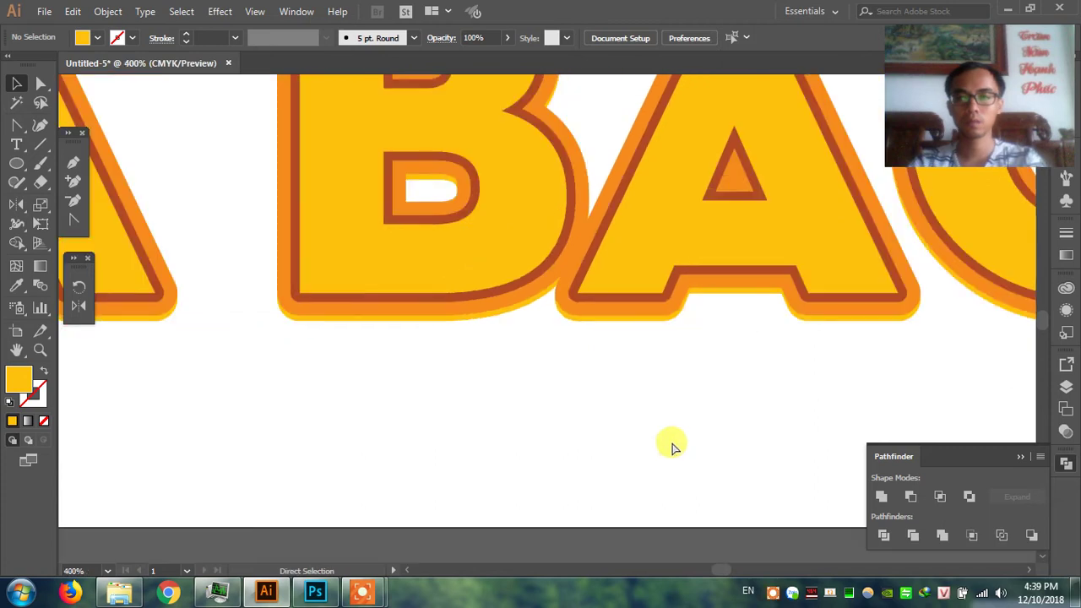
pyautogui.hotkey('ctrl', '-')
pyautogui.hotkey('ctrl', '-')
# Nudge the yellow outline layer slightly down too, forming a stepped shadow.
pyautogui.press('z')
pyautogui.moveTo(397, 285); pyautogui.dragTo(569, 326)
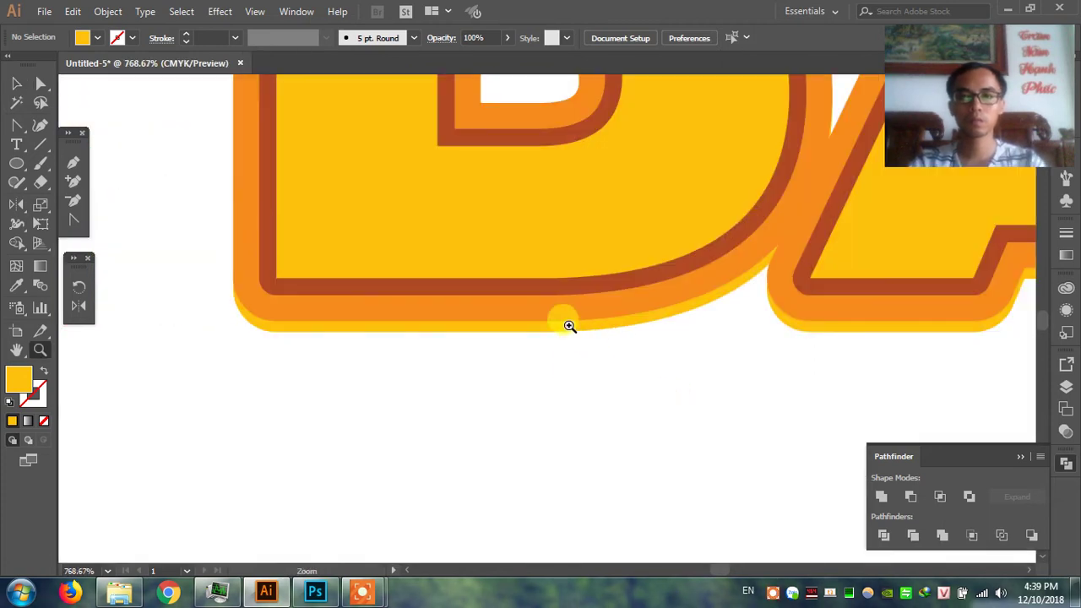
pyautogui.moveTo(502, 273); pyautogui.dragTo(685, 414)
pyautogui.moveTo(612, 274); pyautogui.dragTo(605, 297)
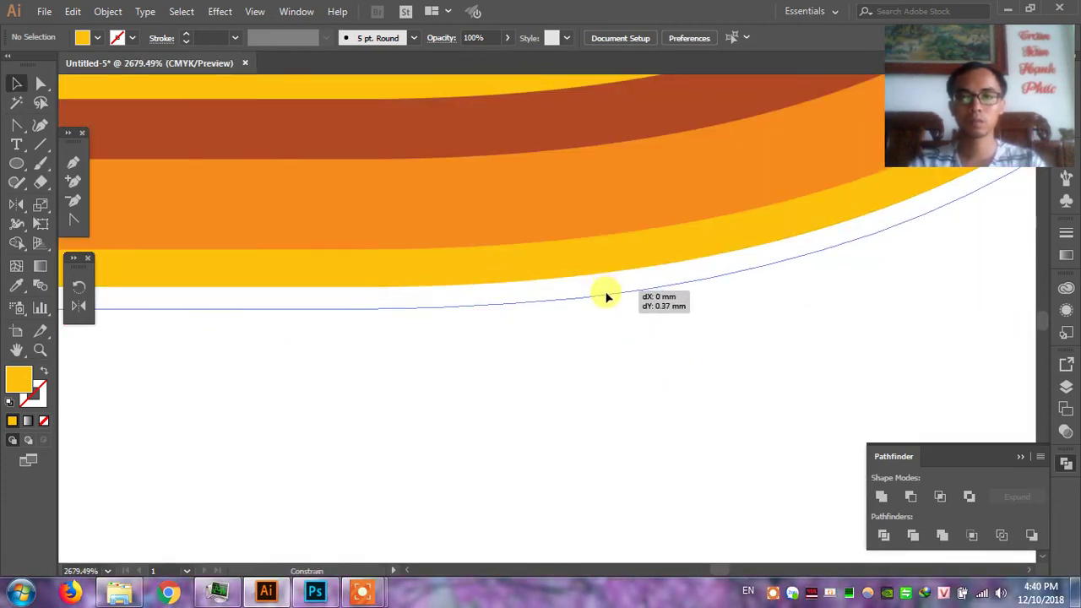
pyautogui.click(669, 448)
pyautogui.hotkey('ctrl', '-')
pyautogui.hotkey('ctrl', '-')
pyautogui.hotkey('ctrl', '-')
pyautogui.hotkey('ctrl', '-')
pyautogui.hotkey('ctrl', '-')
pyautogui.hotkey('ctrl', '-')
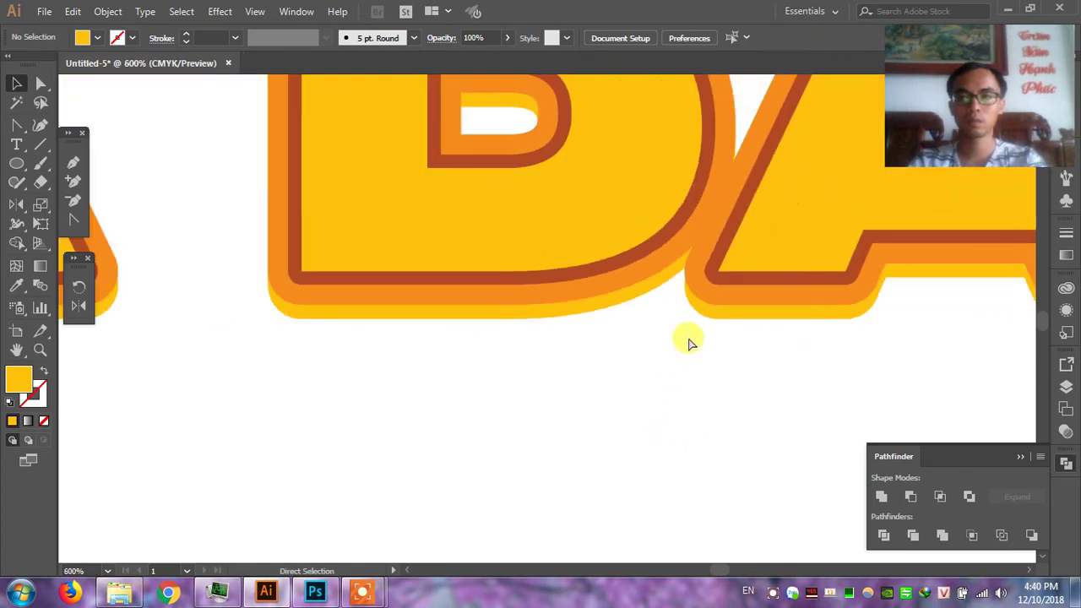
pyautogui.hotkey('ctrl', '-')
pyautogui.hotkey('ctrl', '-')
pyautogui.hotkey('ctrl', '-')
pyautogui.press('z')
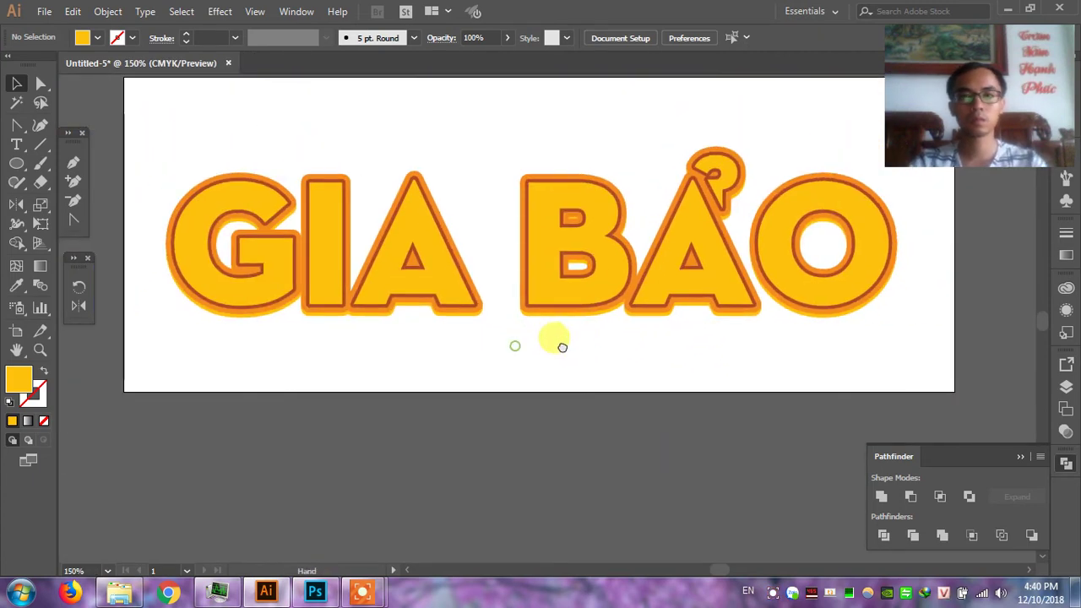
pyautogui.moveTo(452, 196); pyautogui.dragTo(917, 353)
pyautogui.moveTo(357, 377)
pyautogui.mouseDown()
pyautogui.moveTo(724, 357)
pyautogui.moveTo(355, 392)
pyautogui.mouseUp()
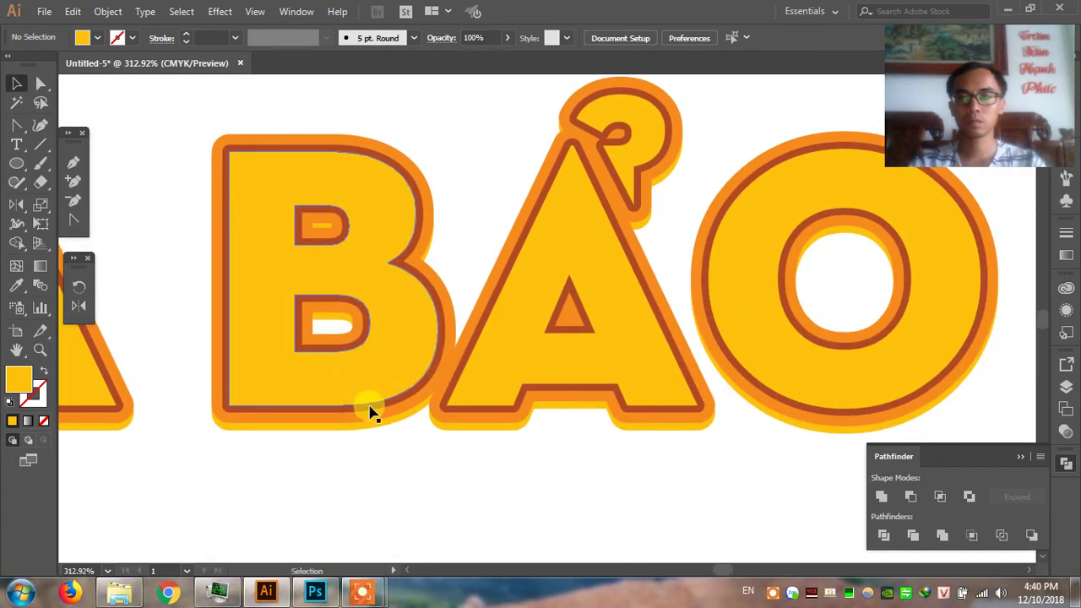
# Eyedrop the dark red-brown inner outline colour onto the bottom outline group.
pyautogui.click(480, 433)
pyautogui.press('i')
pyautogui.click(491, 409)
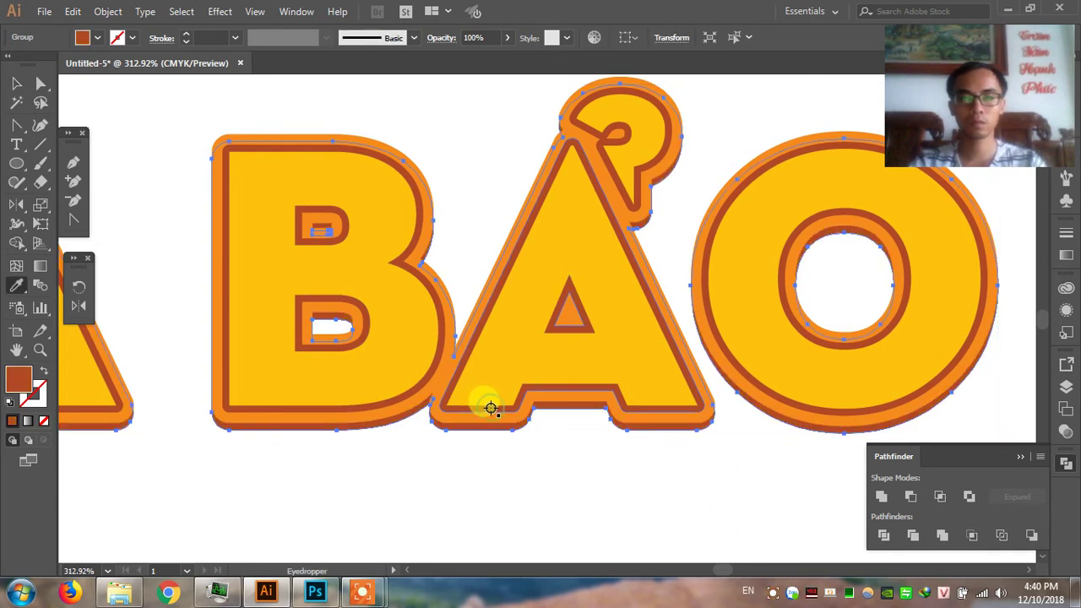
pyautogui.press('v')
pyautogui.click(520, 475)
pyautogui.hotkey('ctrl', '-')
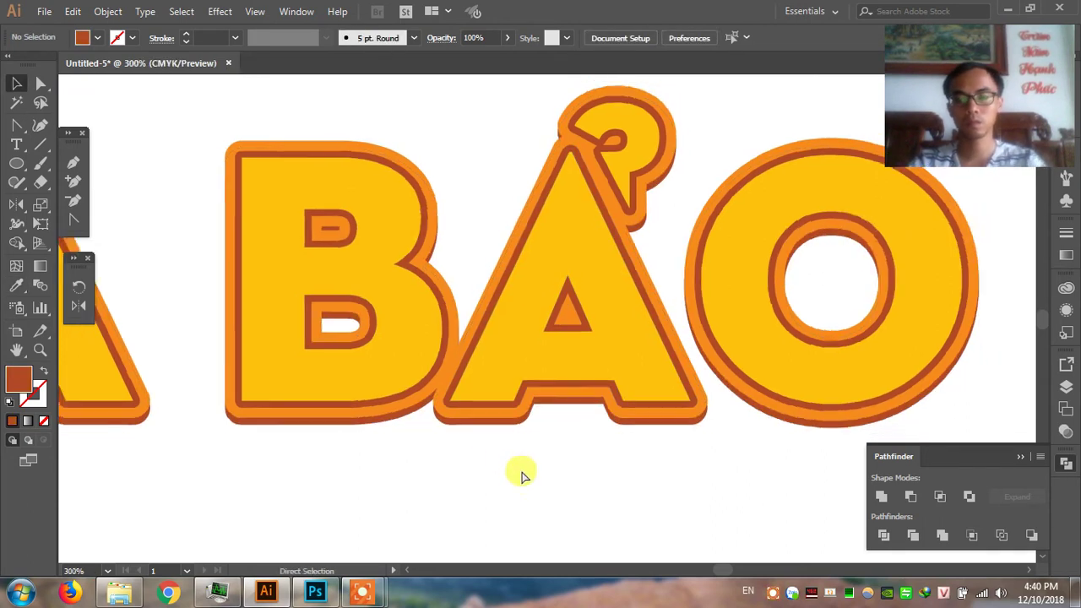
pyautogui.hotkey('ctrl', '-')
pyautogui.moveTo(446, 456)
pyautogui.mouseDown()
pyautogui.moveTo(785, 414)
pyautogui.moveTo(579, 449)
pyautogui.mouseUp()
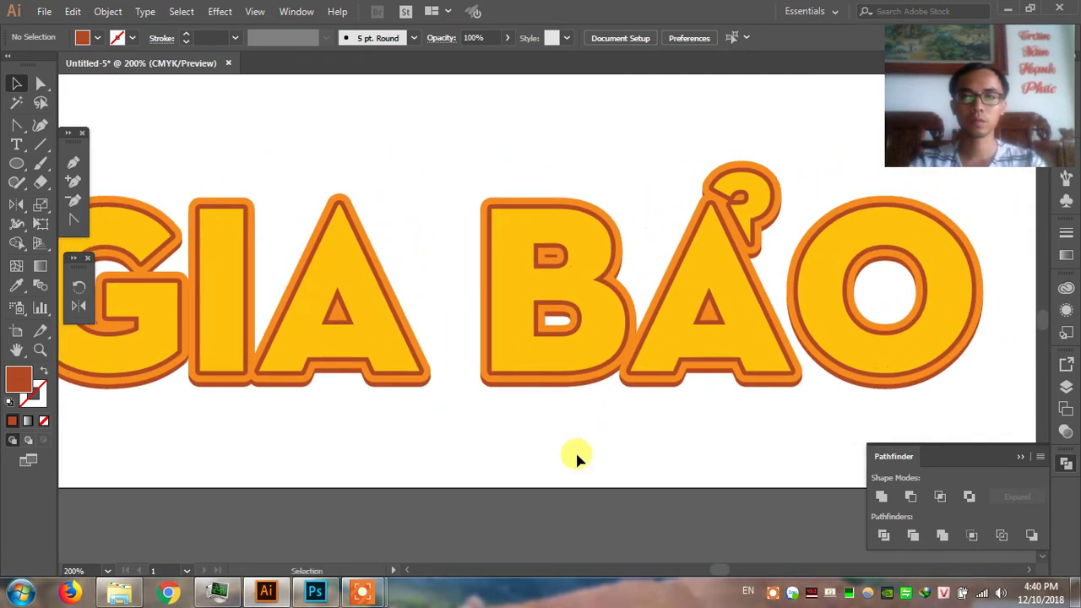
pyautogui.press('z')
pyautogui.moveTo(417, 177); pyautogui.dragTo(786, 415)
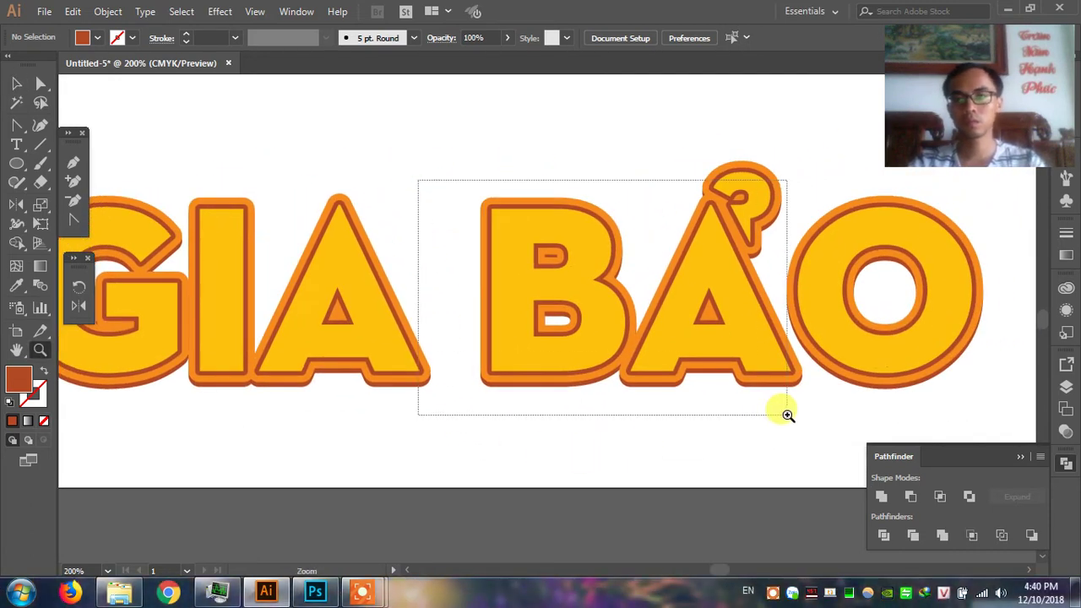
# Re-sample the bottom offset layer's fill, settling on the dark red-brown.
pyautogui.press('v')
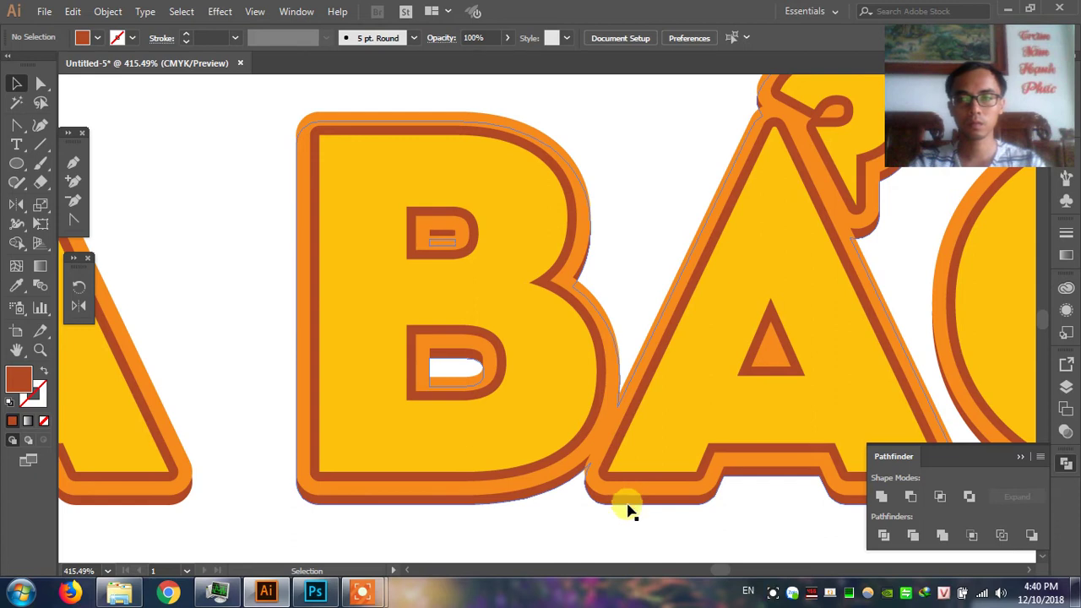
pyautogui.click(626, 505)
pyautogui.press('i')
pyautogui.click(555, 410)
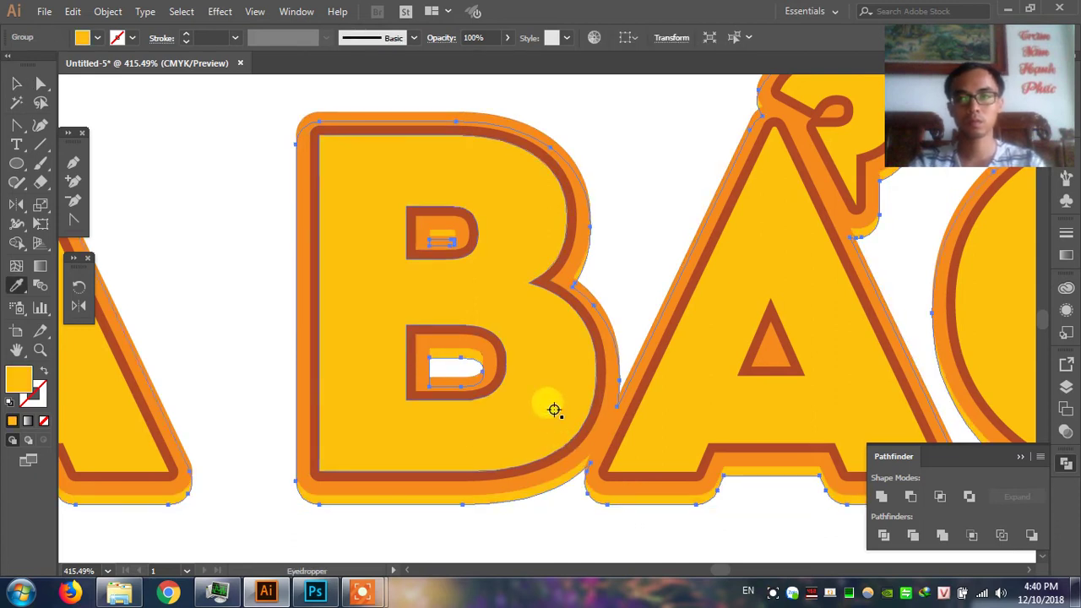
pyautogui.click(630, 484)
pyautogui.click(642, 475)
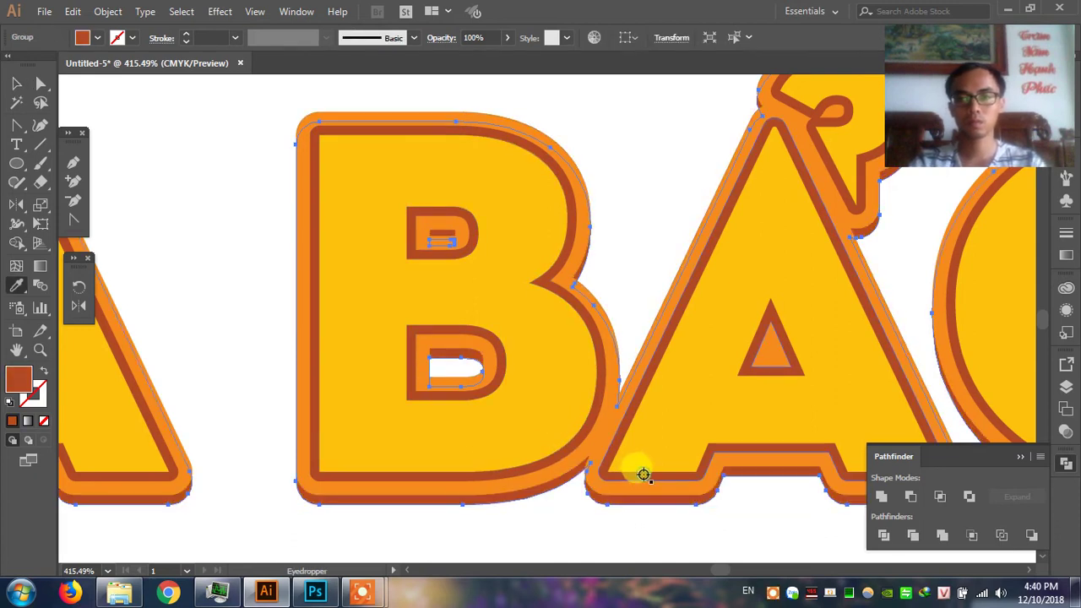
pyautogui.press('v')
pyautogui.click(567, 525)
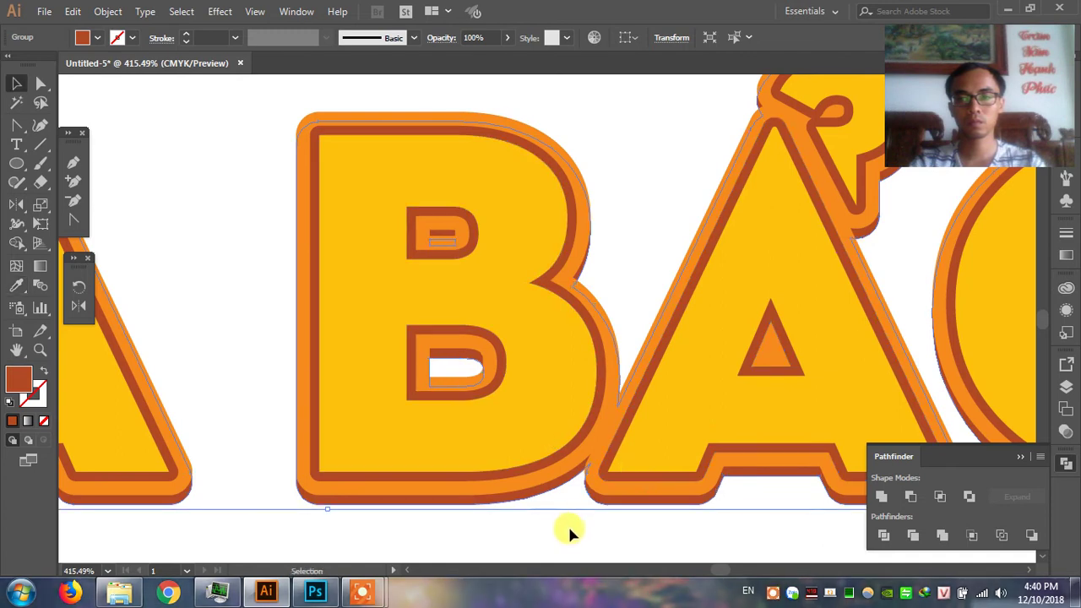
pyautogui.hotkey('ctrl', '-')
pyautogui.hotkey('ctrl', '-')
pyautogui.hotkey('ctrl', '-')
pyautogui.moveTo(592, 494)
pyautogui.mouseDown()
pyautogui.moveTo(562, 471)
pyautogui.moveTo(741, 459)
pyautogui.moveTo(627, 466)
pyautogui.mouseUp()
pyautogui.moveTo(436, 222); pyautogui.dragTo(662, 386)
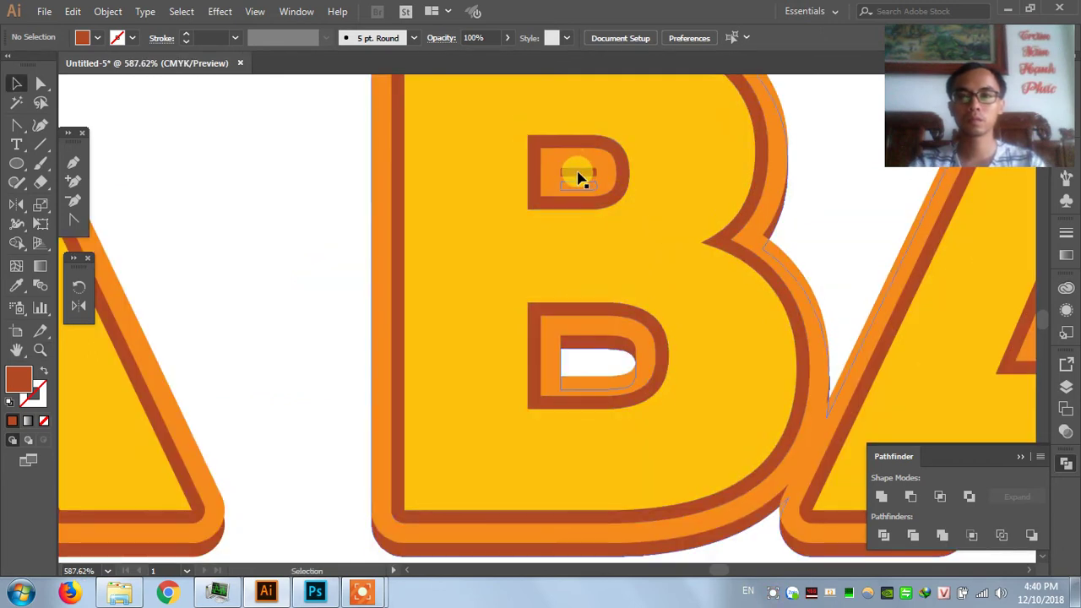
# Draw rectangles covering the upper and lower holes of the B.
pyautogui.click(29, 188)
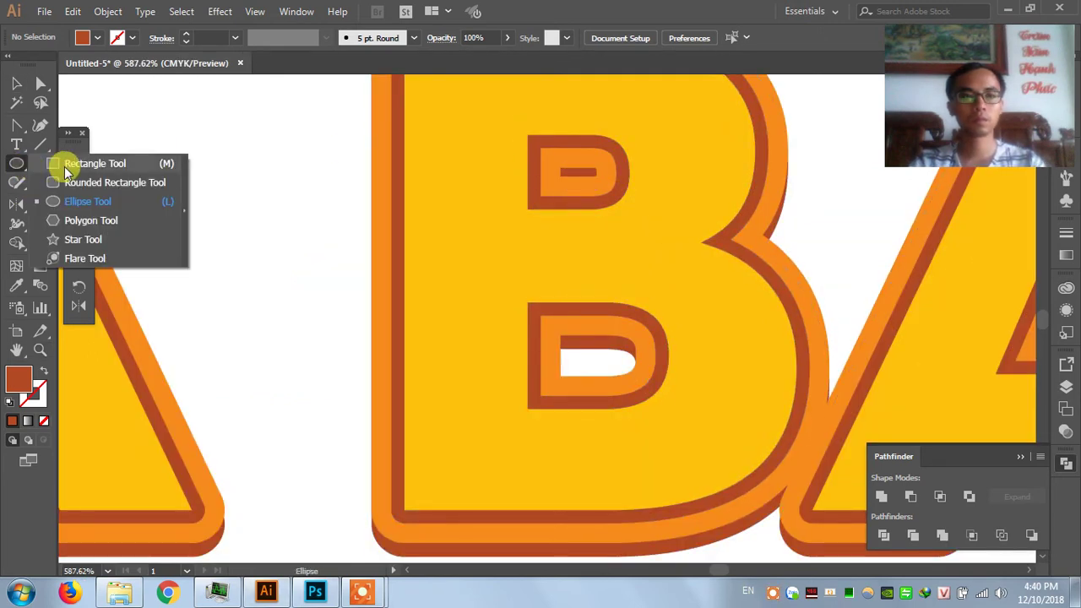
pyautogui.moveTo(25, 172); pyautogui.dragTo(67, 160)
pyautogui.moveTo(550, 160); pyautogui.dragTo(608, 186)
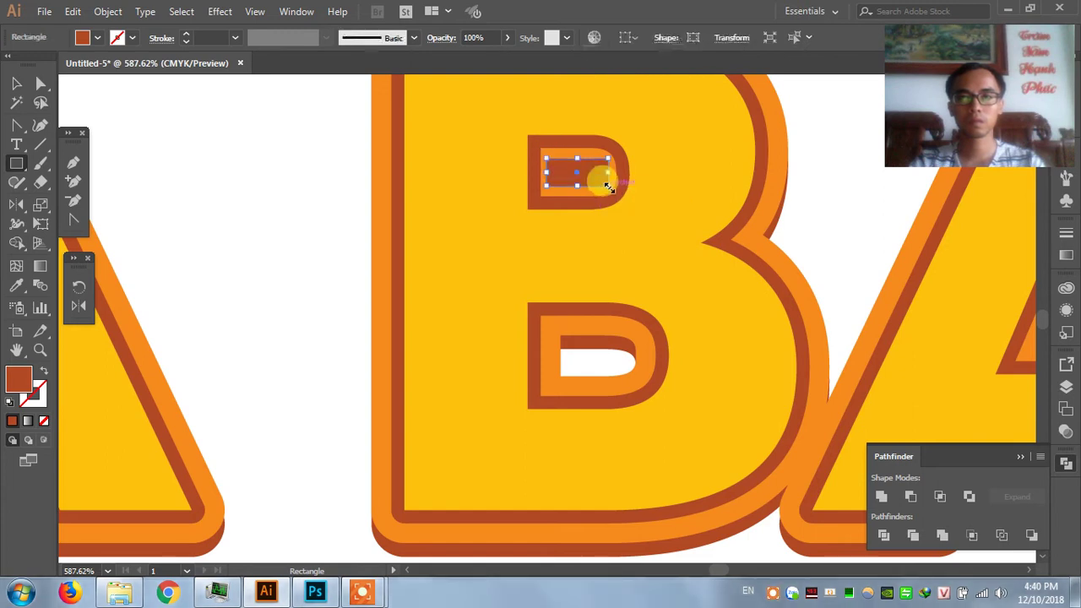
pyautogui.moveTo(553, 319); pyautogui.dragTo(640, 385)
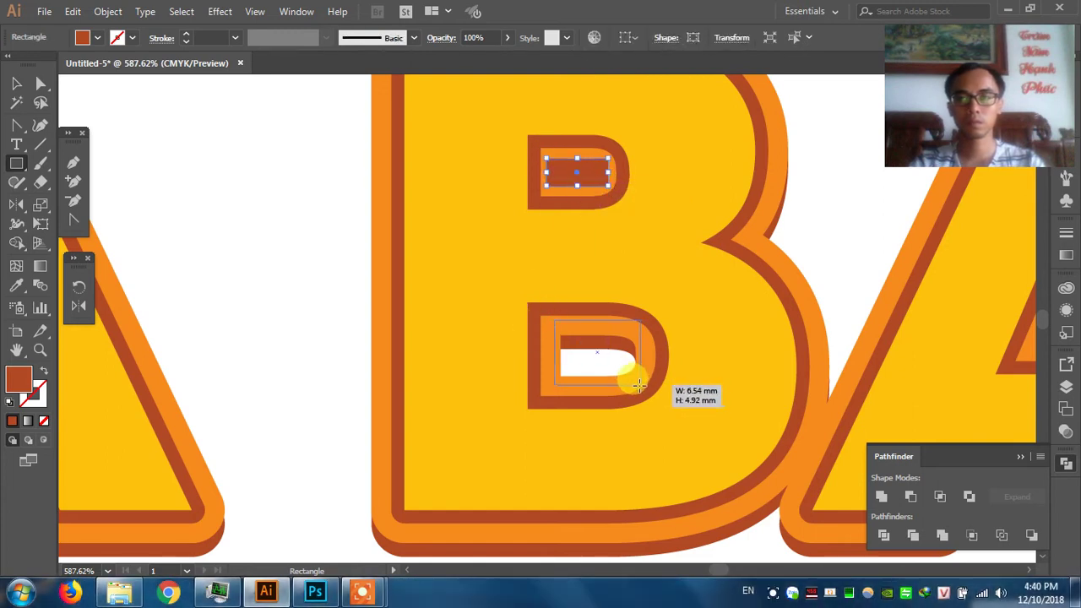
pyautogui.hotkey('ctrl', 'z')
pyautogui.moveTo(549, 327); pyautogui.dragTo(639, 378)
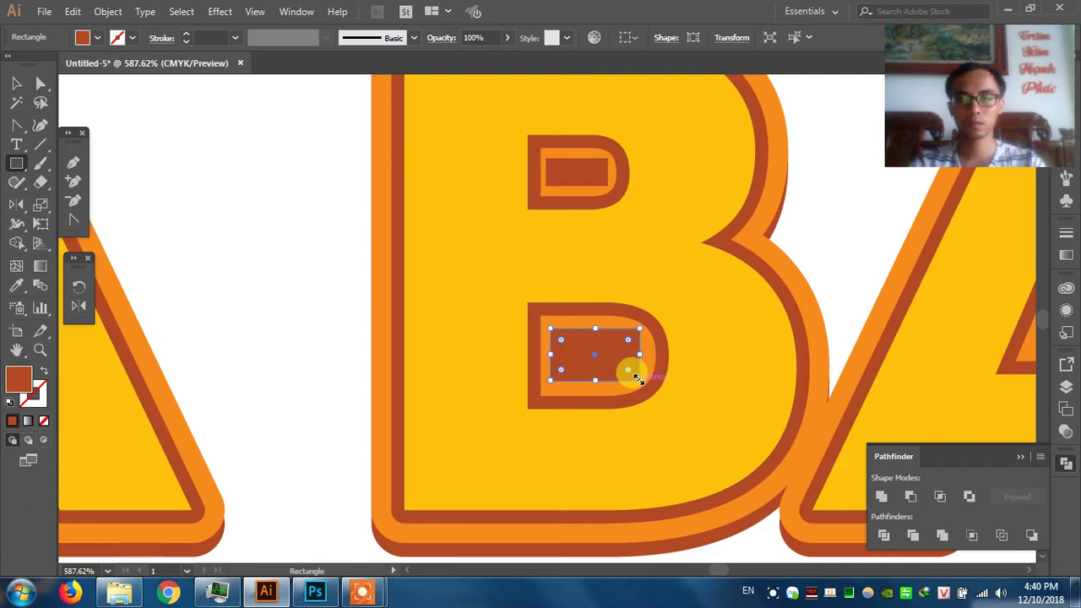
# Fill both rectangles with the outline's orange and collapse the Pathfinder panel.
pyautogui.keyDown('shift'); pyautogui.click(586, 175); pyautogui.keyUp('shift')
pyautogui.press('i')
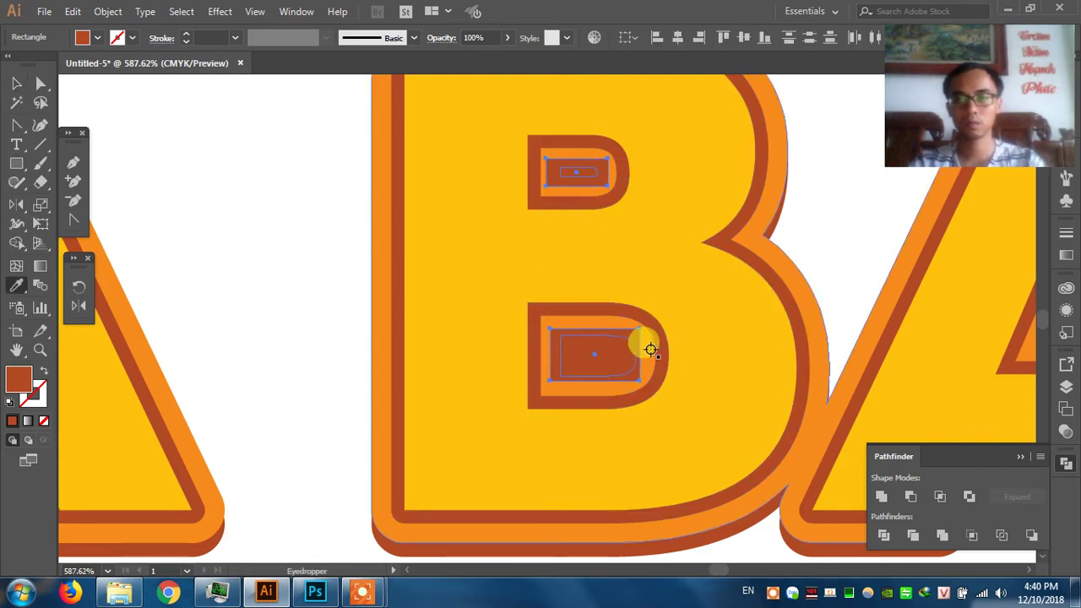
pyautogui.click(649, 346)
pyautogui.press('v')
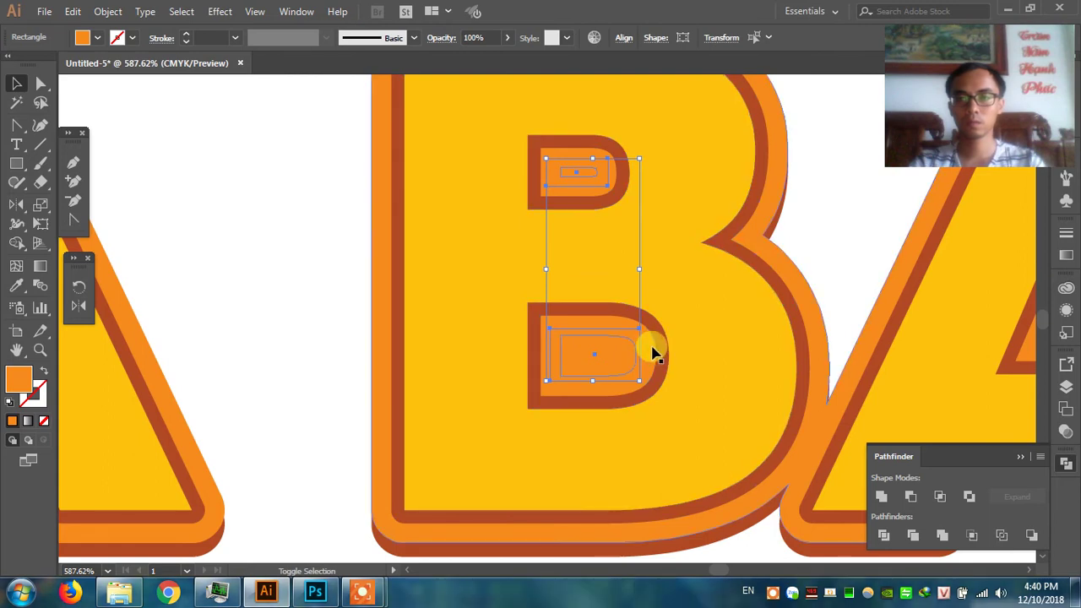
pyautogui.hotkey('ctrl', 'a')
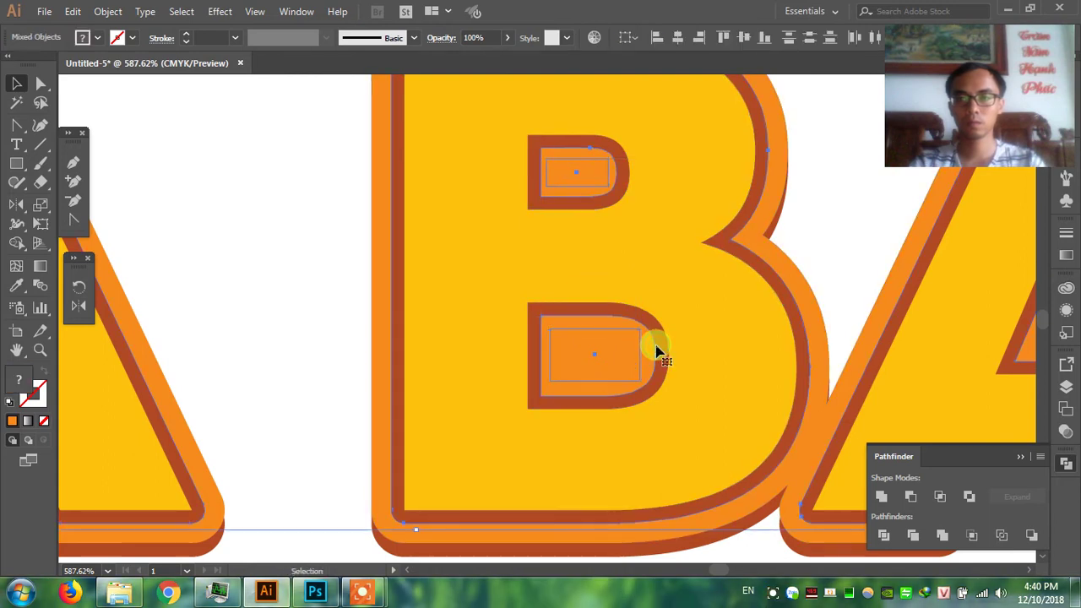
pyautogui.hotkey('ctrl', '-')
pyautogui.click(301, 250)
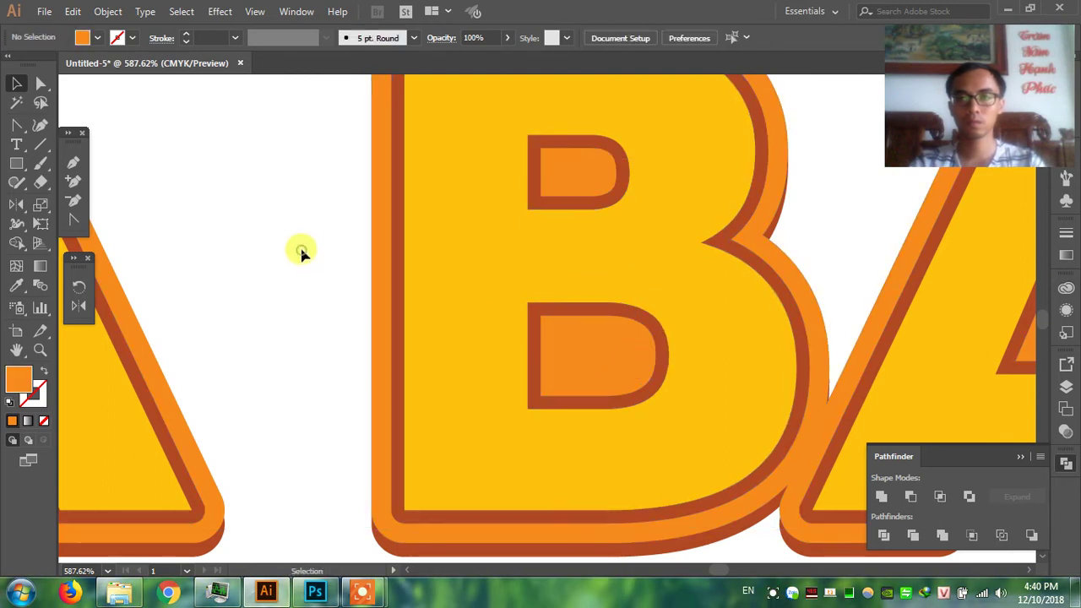
pyautogui.hotkey('ctrl', '-')
pyautogui.hotkey('ctrl', '-')
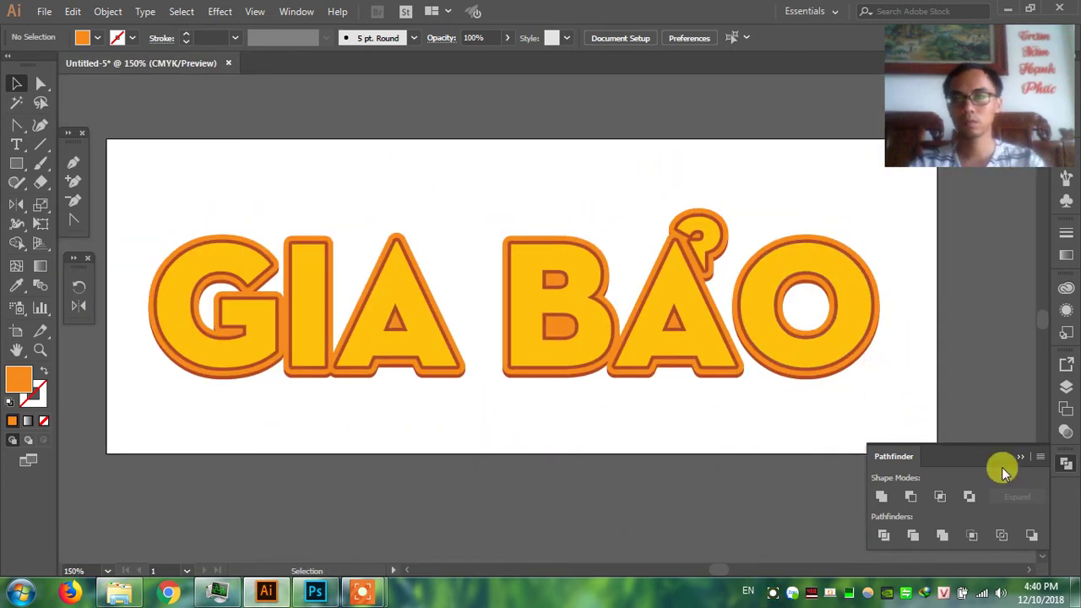
pyautogui.click(1060, 460)
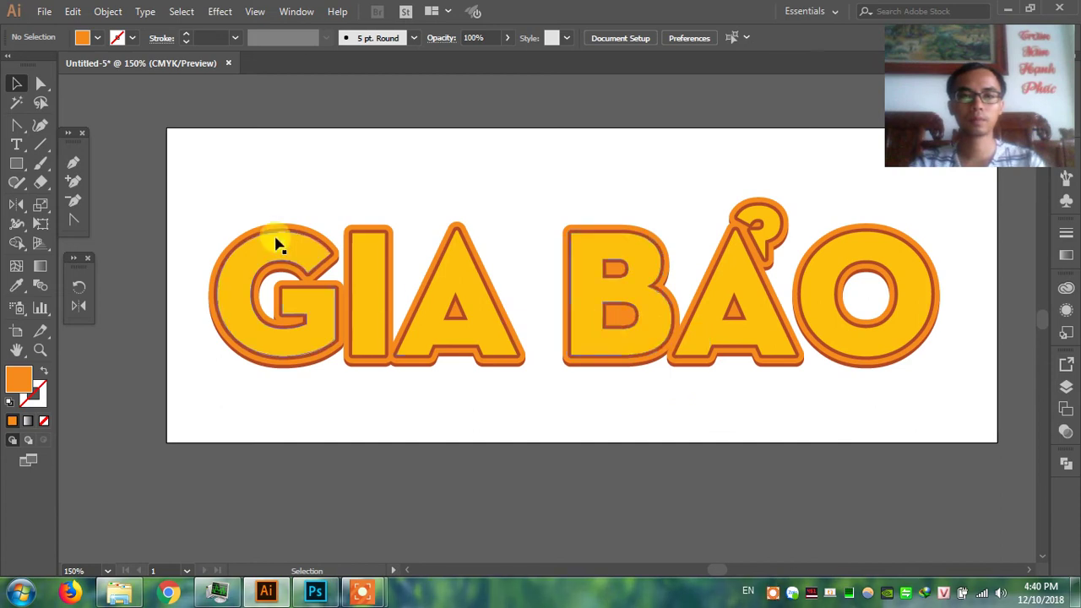
# Draw a circle below the artboard filled with the letter A's yellow.
pyautogui.moveTo(16, 164); pyautogui.dragTo(67, 200)
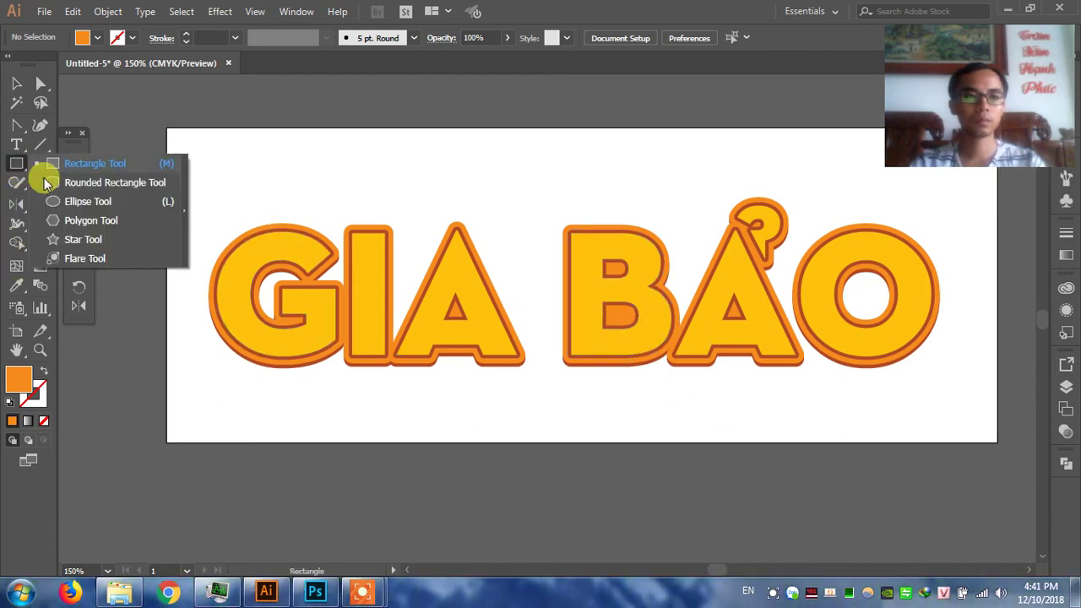
pyautogui.moveTo(513, 504); pyautogui.dragTo(568, 450)
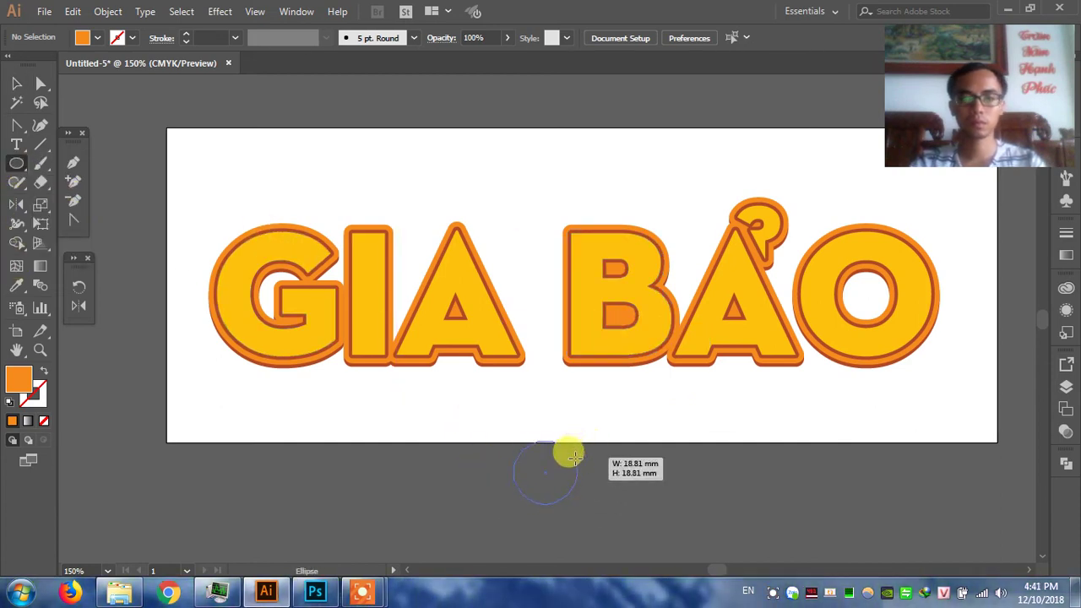
pyautogui.press('i')
pyautogui.click(483, 308)
pyautogui.press('v')
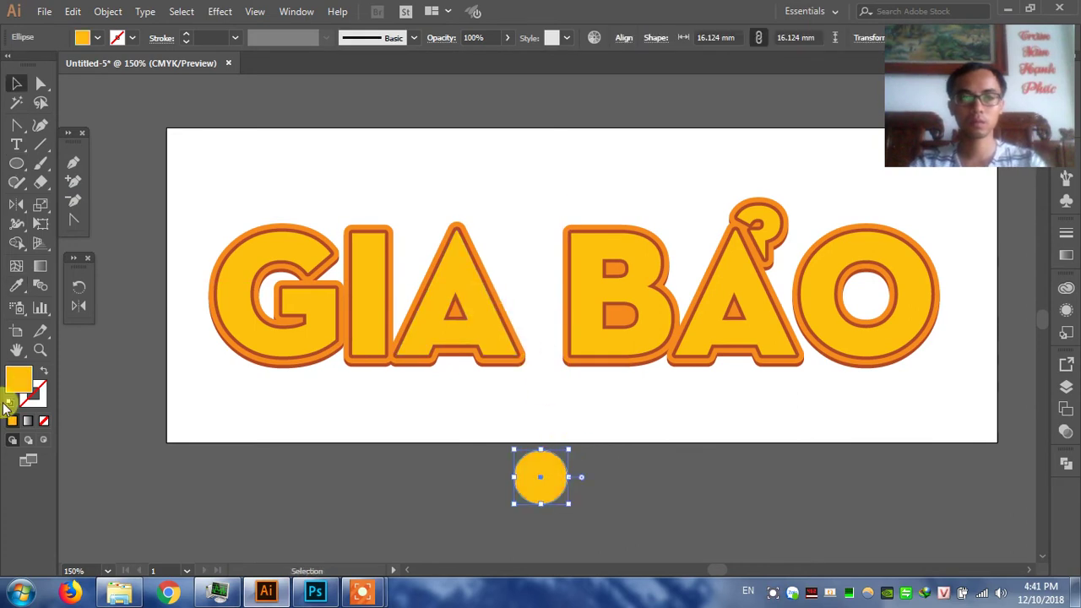
# Brighten the circle to yellow FFD400 and scale it to about 32 mm.
pyautogui.doubleClick(21, 380)
pyautogui.moveTo(851, 217); pyautogui.dragTo(879, 213)
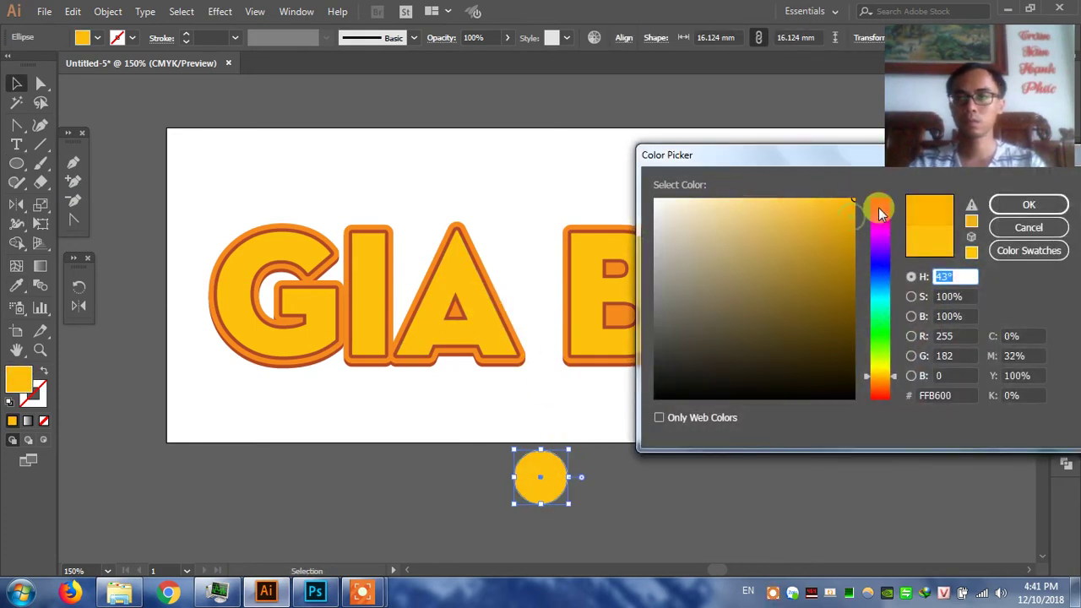
pyautogui.moveTo(893, 377); pyautogui.dragTo(896, 368)
pyautogui.click(1029, 204)
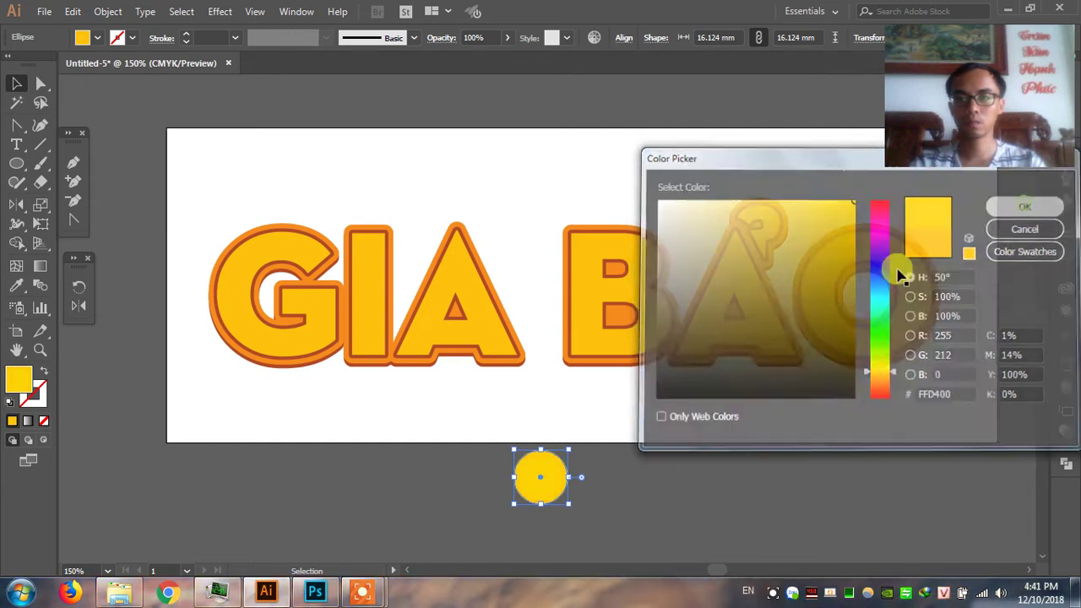
pyautogui.click(667, 467)
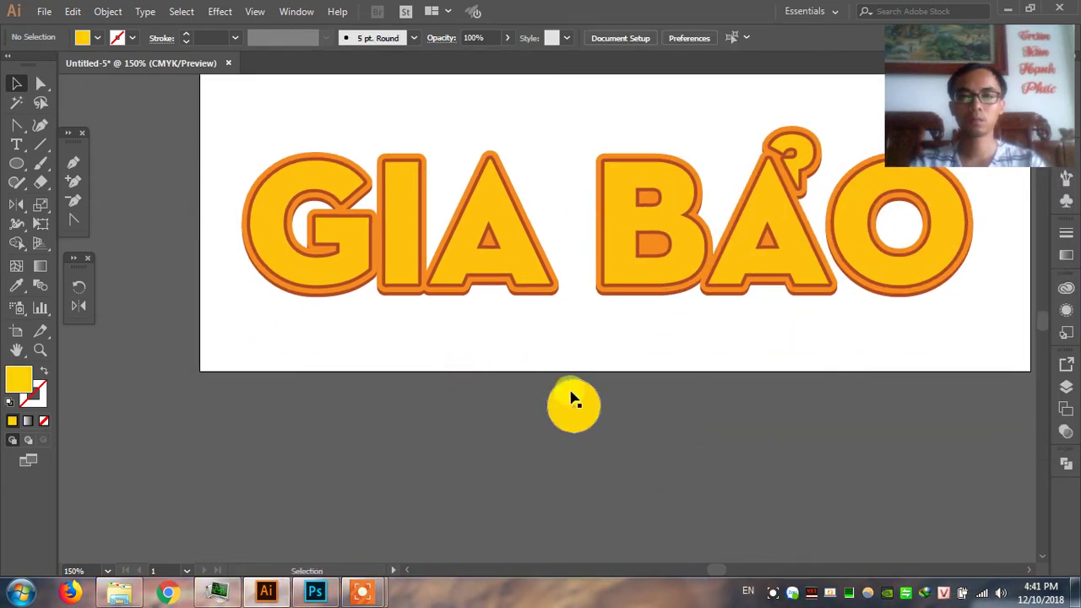
pyautogui.click(574, 401)
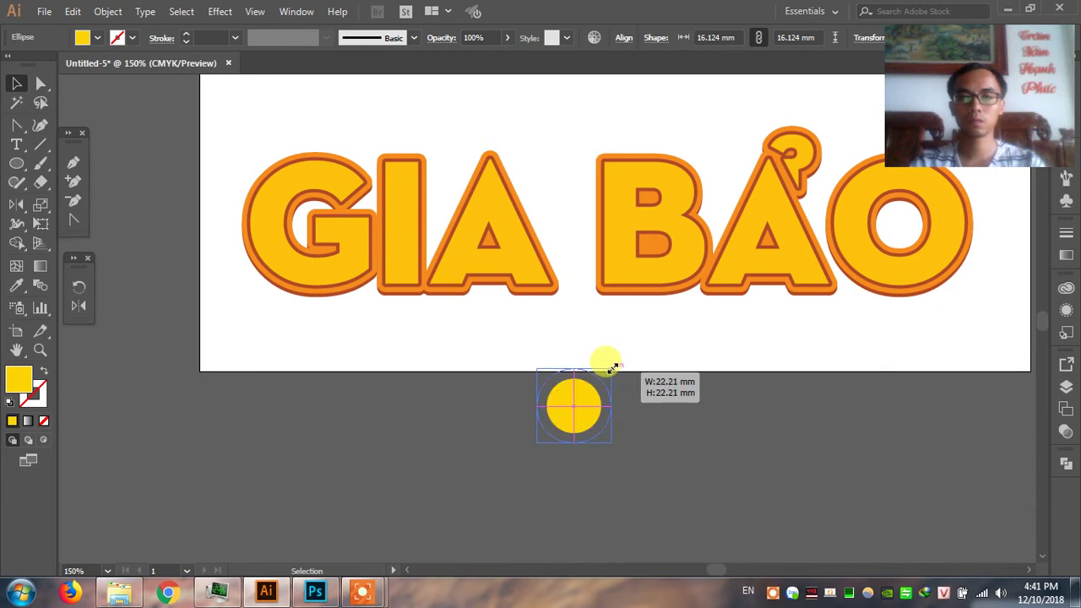
pyautogui.moveTo(600, 377); pyautogui.dragTo(635, 353)
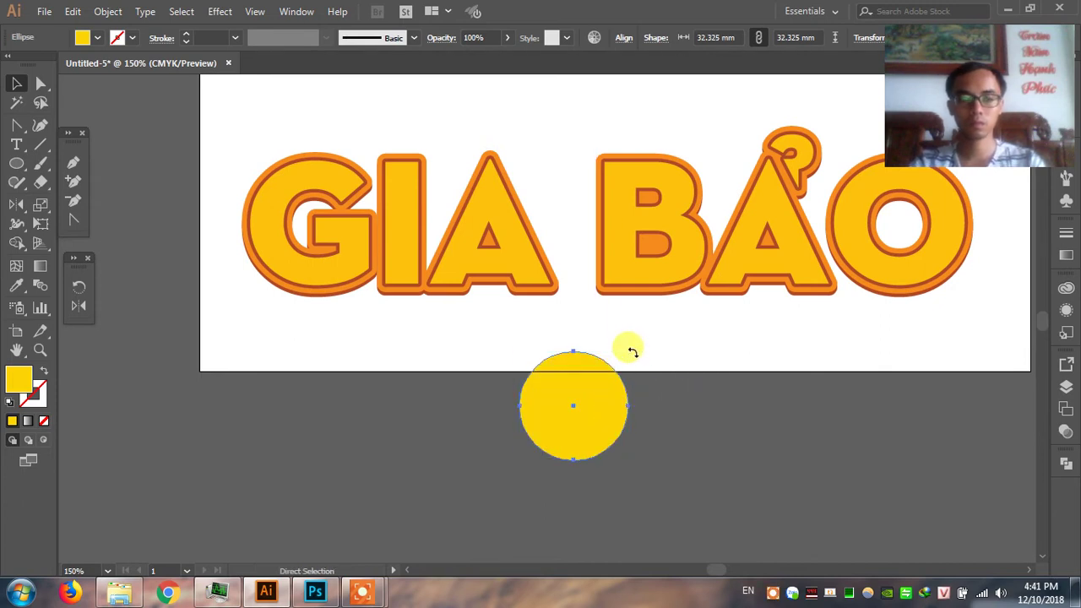
pyautogui.moveTo(629, 351); pyautogui.dragTo(611, 366)
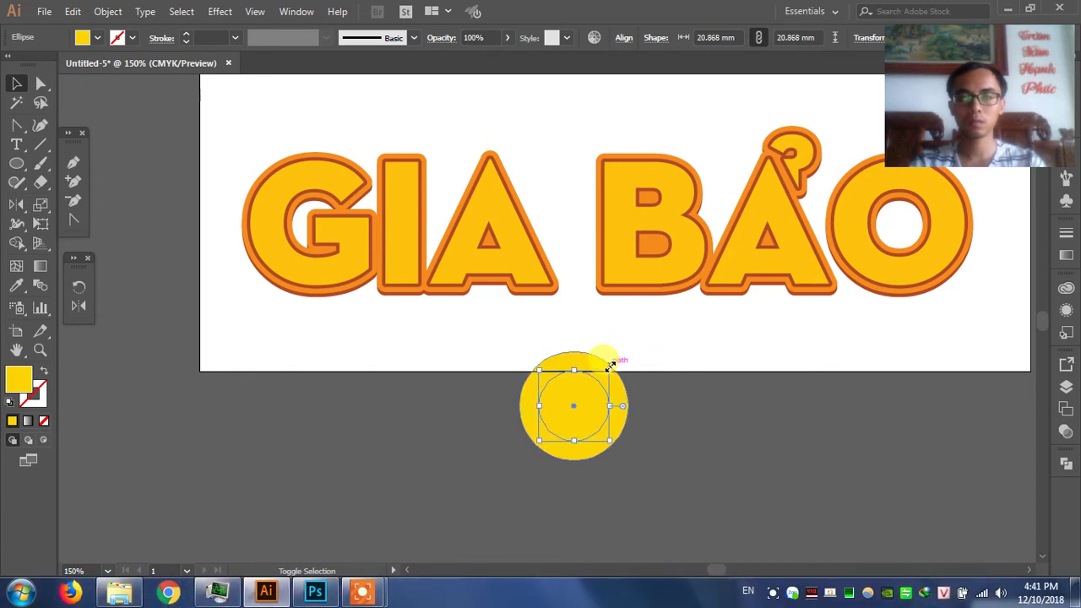
# Fill the circle with a yellow gradient whose left stop has 0% opacity.
pyautogui.click(608, 334)
pyautogui.click(594, 355)
pyautogui.click(1066, 257)
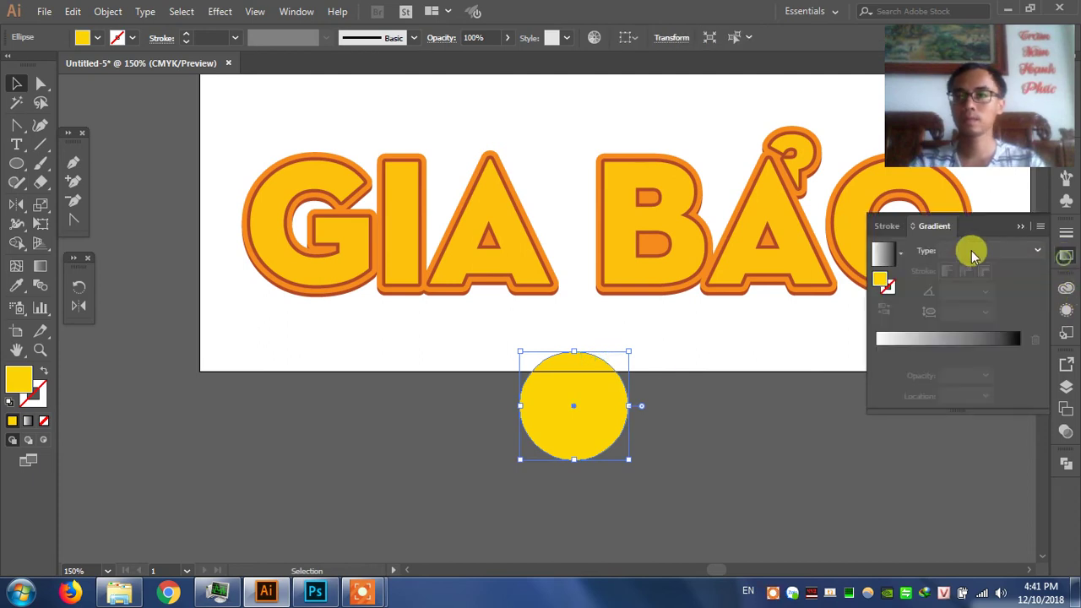
pyautogui.click(881, 254)
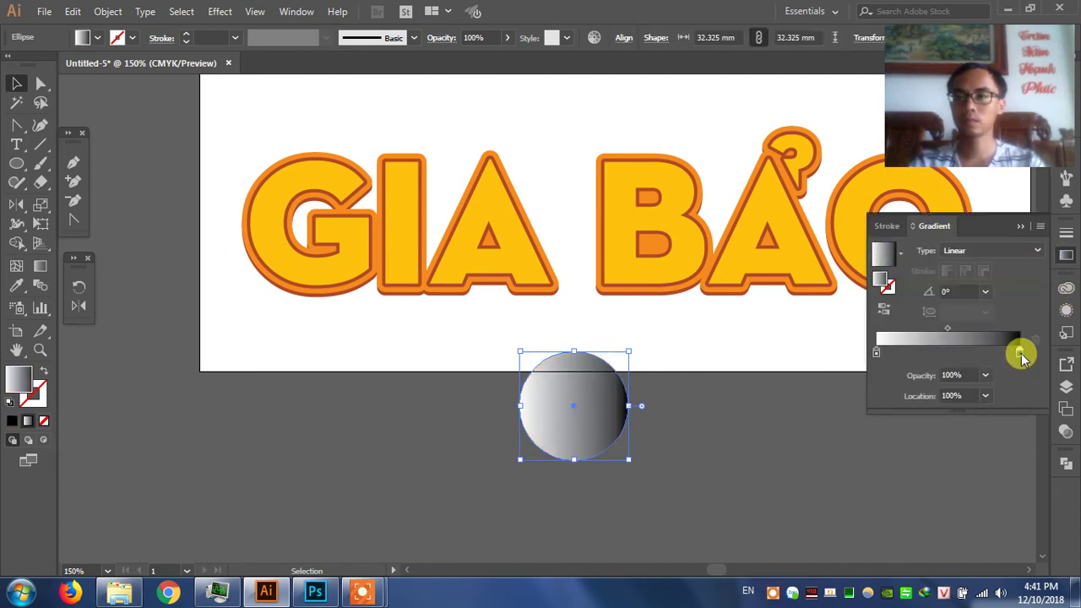
pyautogui.doubleClick(1020, 354)
pyautogui.click(979, 402)
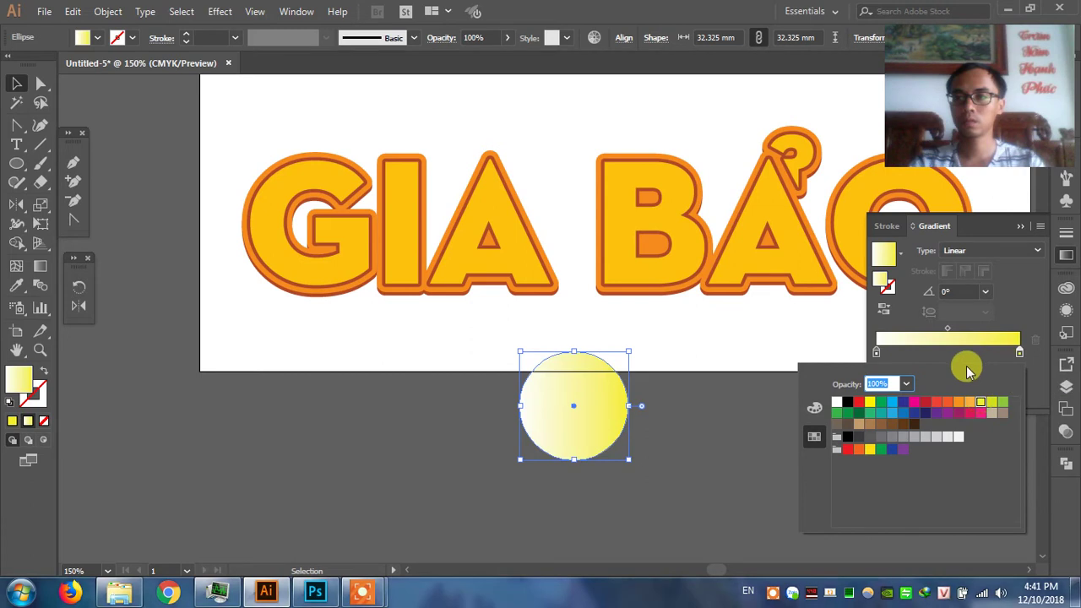
pyautogui.doubleClick(877, 353)
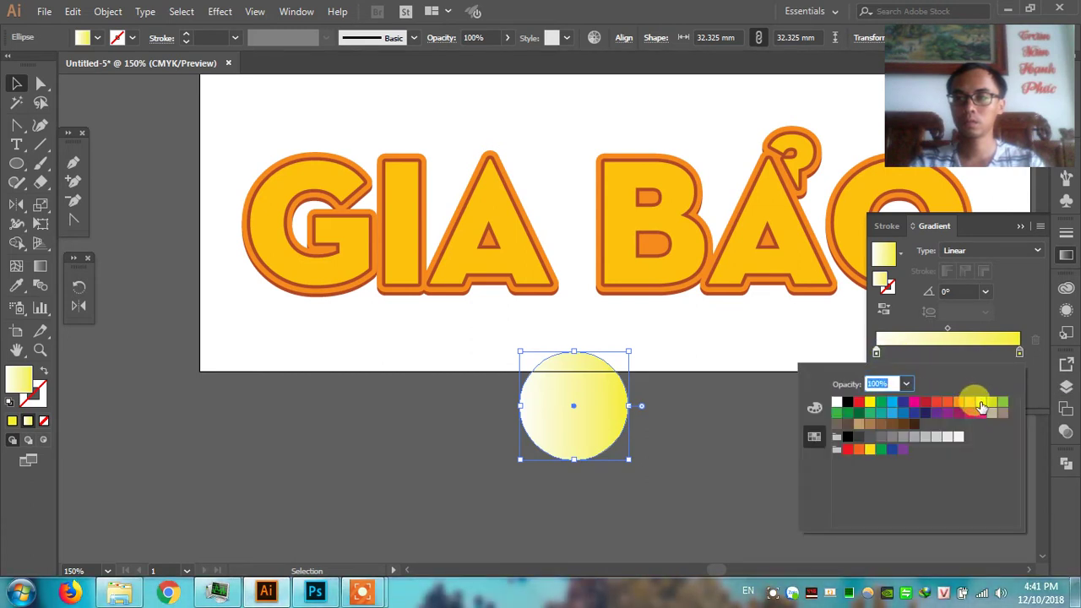
pyautogui.click(980, 403)
pyautogui.click(906, 384)
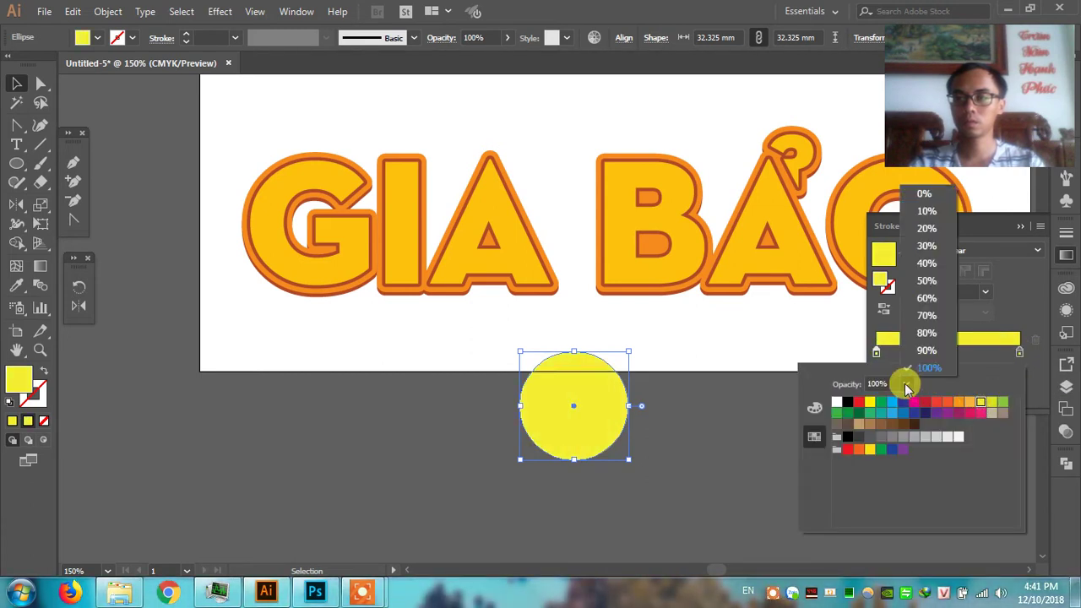
pyautogui.click(925, 195)
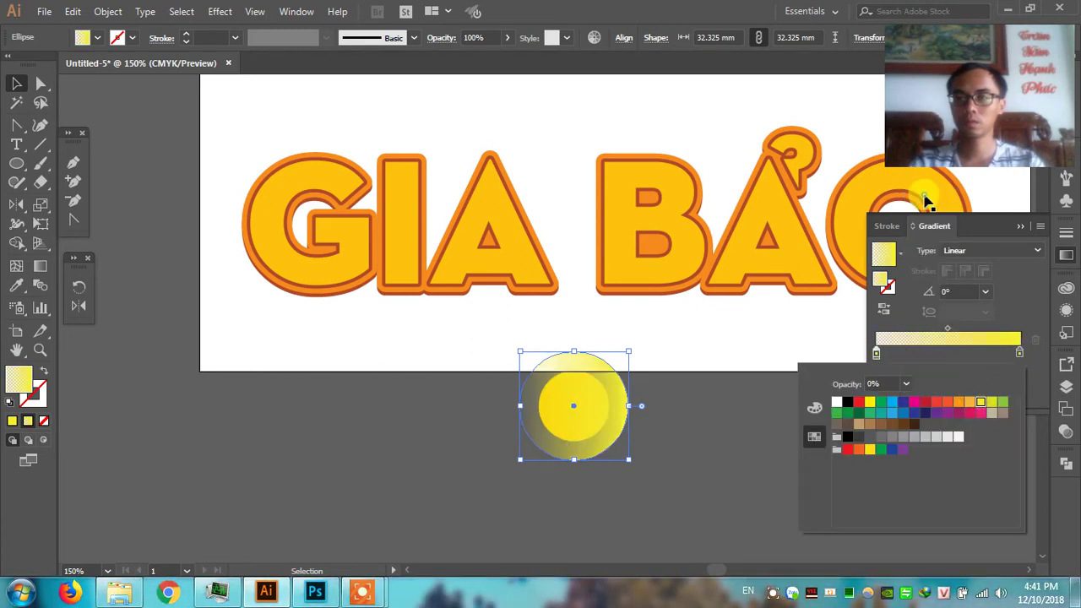
pyautogui.click(982, 252)
# Make the gradient radial, solid yellow at the centre fading to a transparent edge.
pyautogui.click(988, 248)
pyautogui.click(968, 287)
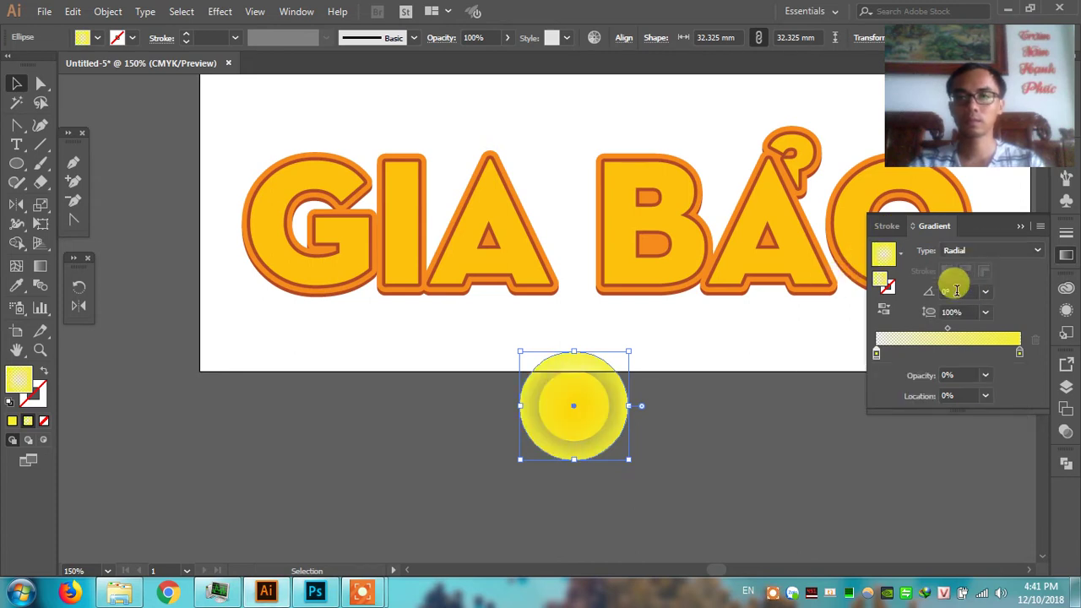
pyautogui.moveTo(877, 353); pyautogui.dragTo(1020, 354)
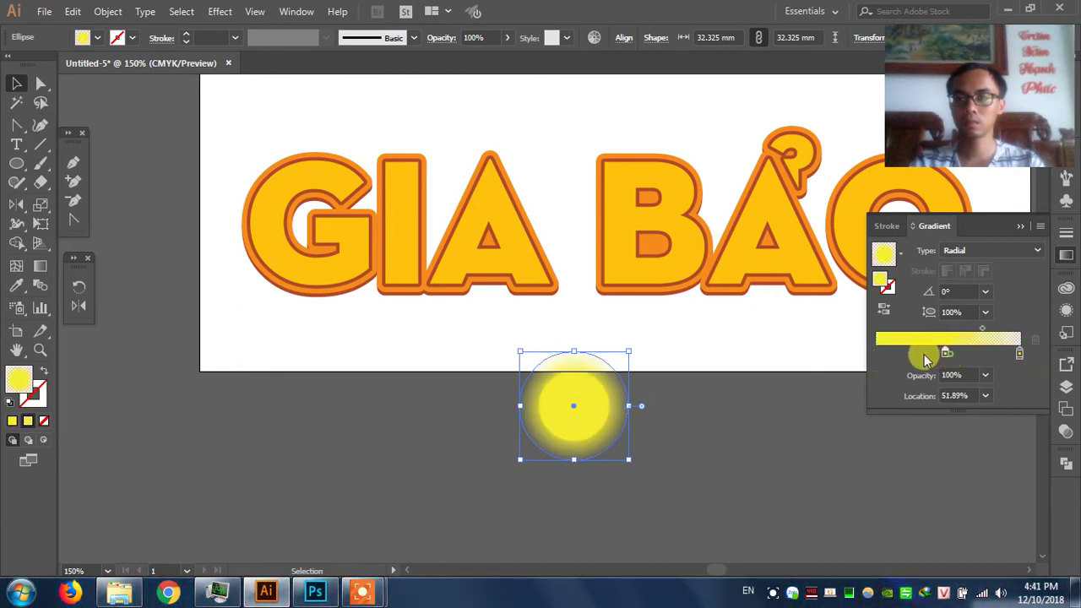
pyautogui.moveTo(925, 359); pyautogui.dragTo(819, 350)
pyautogui.moveTo(948, 336); pyautogui.dragTo(986, 336)
# Shrink the glowing circle down to a small dot about 5 mm wide.
pyautogui.click(714, 404)
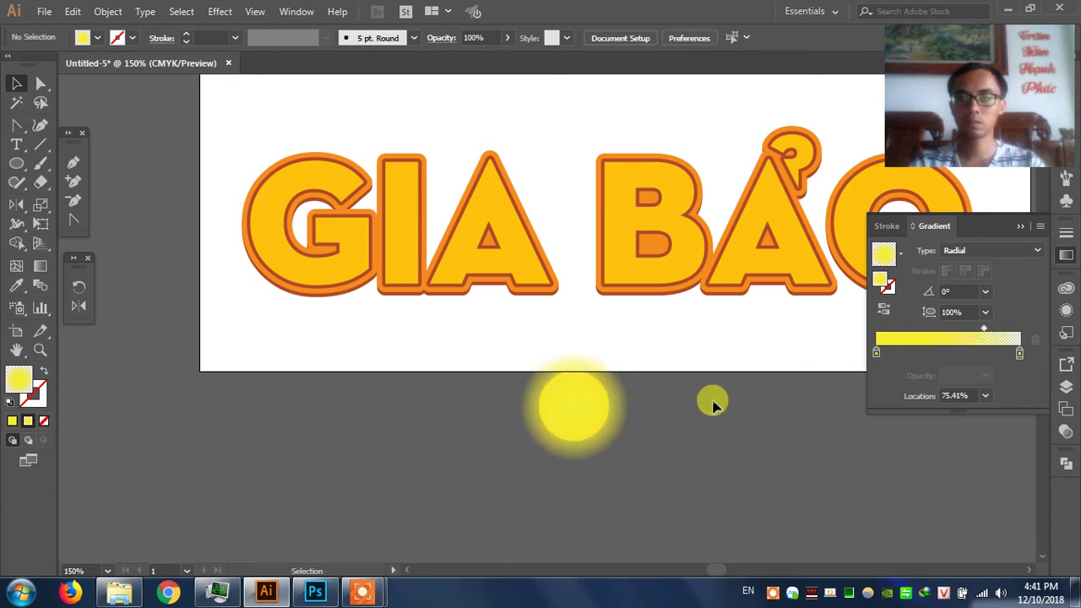
pyautogui.click(627, 396)
pyautogui.moveTo(628, 352); pyautogui.dragTo(642, 338)
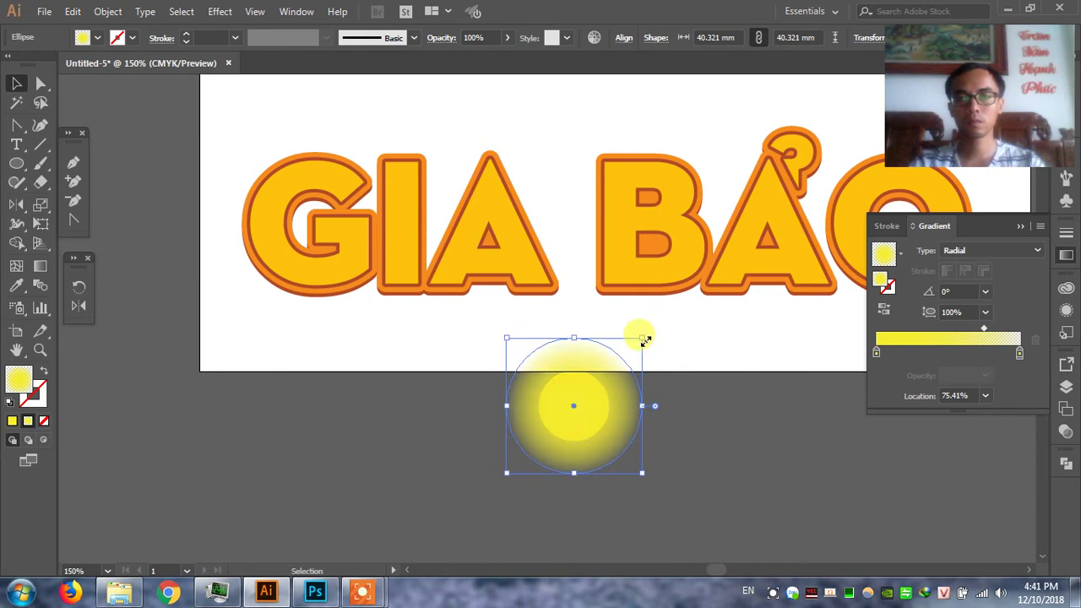
pyautogui.moveTo(642, 337)
pyautogui.mouseDown()
pyautogui.moveTo(633, 333)
pyautogui.moveTo(578, 402)
pyautogui.moveTo(493, 196)
pyautogui.mouseUp()
pyautogui.click(696, 421)
pyautogui.click(530, 435)
pyautogui.click(571, 428)
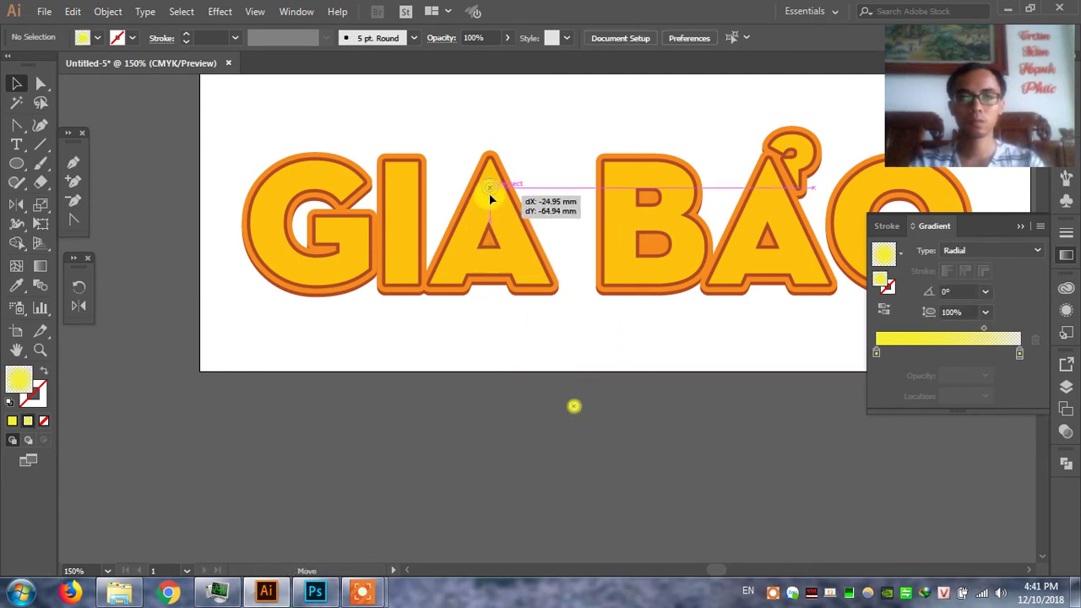
# Zoom in on the A and enter its group to select the glow dot.
pyautogui.moveTo(350, 121); pyautogui.dragTo(623, 362)
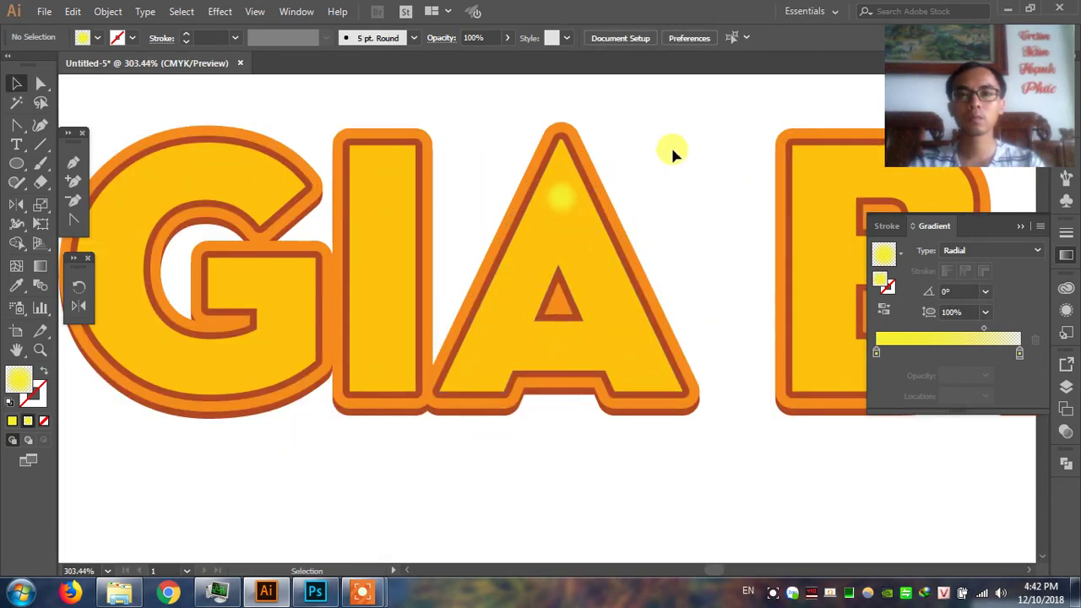
pyautogui.moveTo(673, 153); pyautogui.dragTo(638, 209)
pyautogui.moveTo(334, 184); pyautogui.dragTo(688, 379)
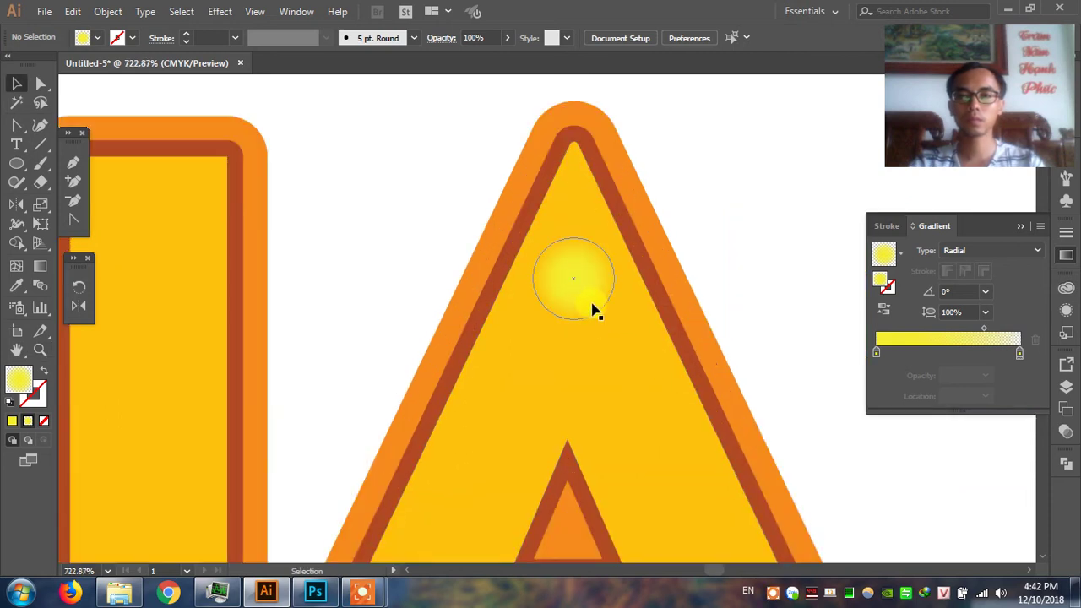
pyautogui.click(594, 311)
pyautogui.doubleClick(594, 302)
pyautogui.click(596, 309)
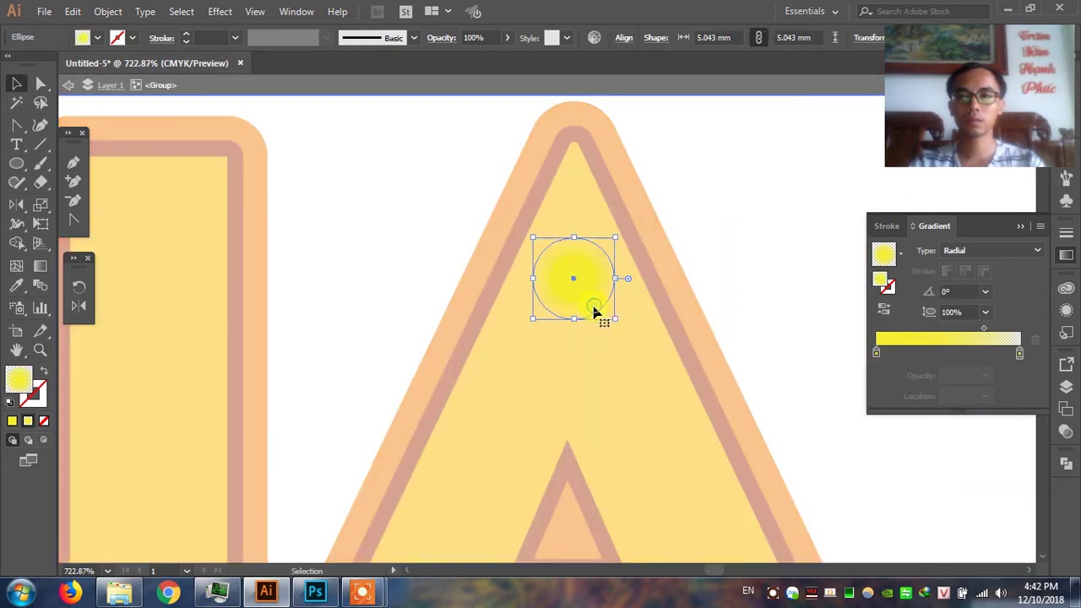
# Make the glow's outer gradient stop White at 0% opacity.
pyautogui.doubleClick(877, 352)
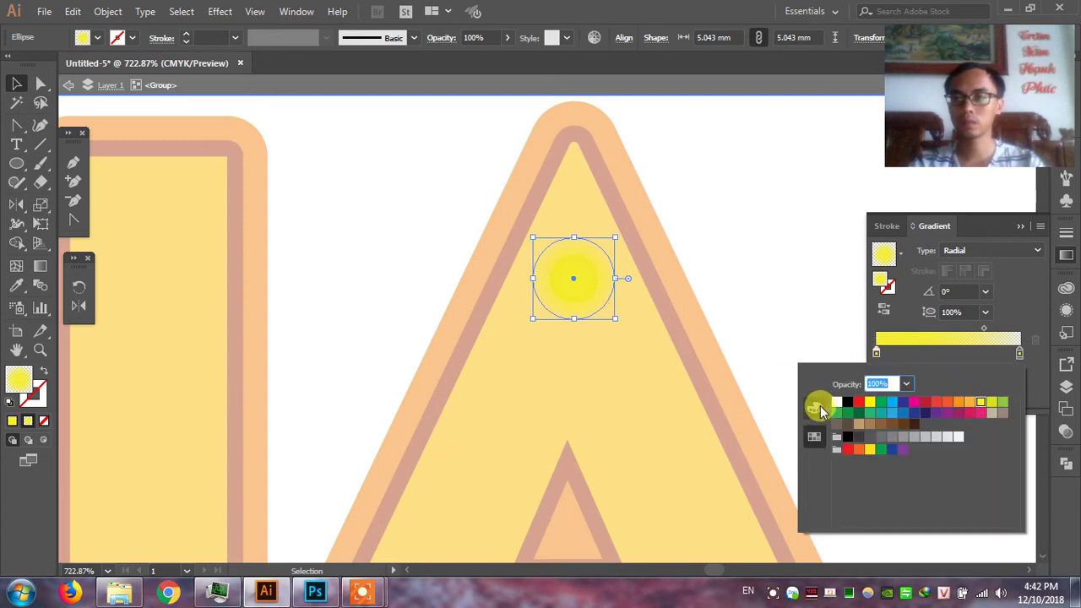
pyautogui.click(819, 407)
pyautogui.click(814, 436)
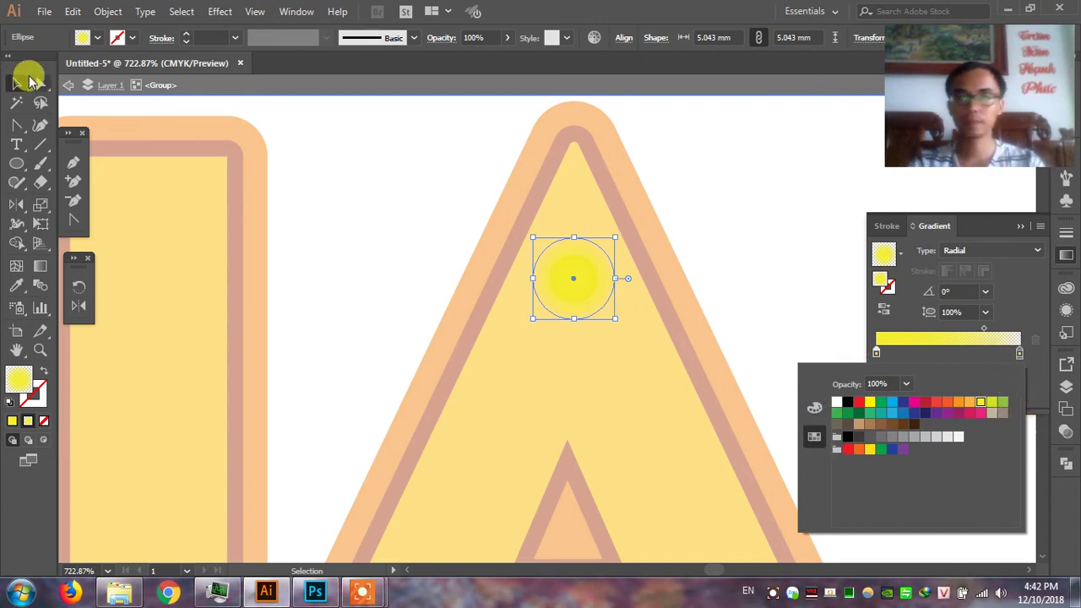
pyautogui.doubleClick(1021, 356)
pyautogui.click(881, 382)
pyautogui.click(837, 404)
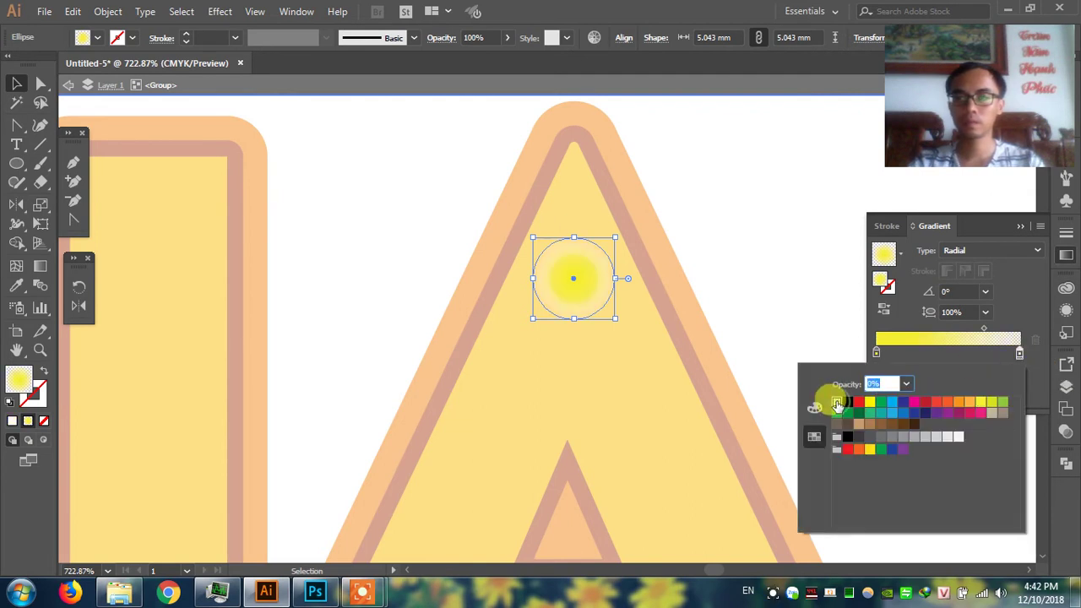
pyautogui.press('Return')
# Exit isolation mode, zoom back out, and select the lettering group.
pyautogui.click(68, 86)
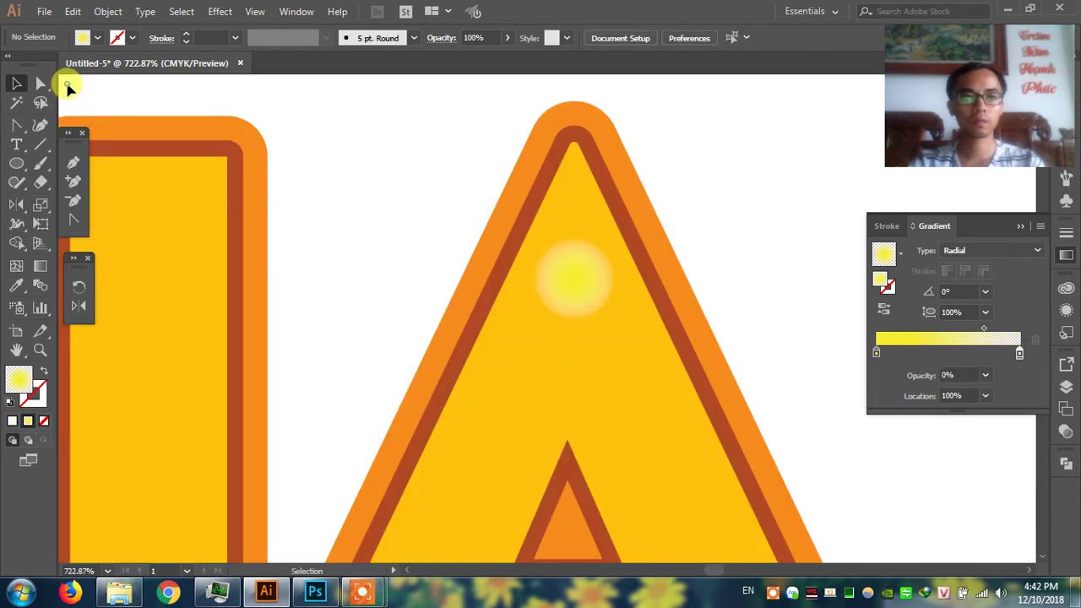
pyautogui.hotkey('ctrl', '-')
pyautogui.hotkey('ctrl', '-')
pyautogui.hotkey('ctrl', '-')
pyautogui.scroll(-2, 651, 251)
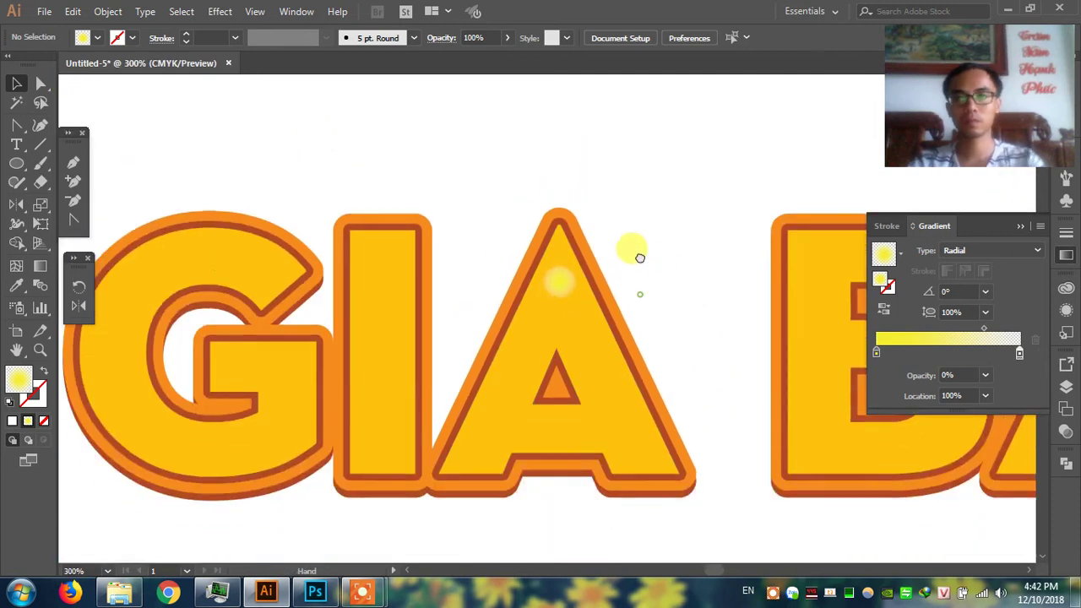
pyautogui.doubleClick(557, 260)
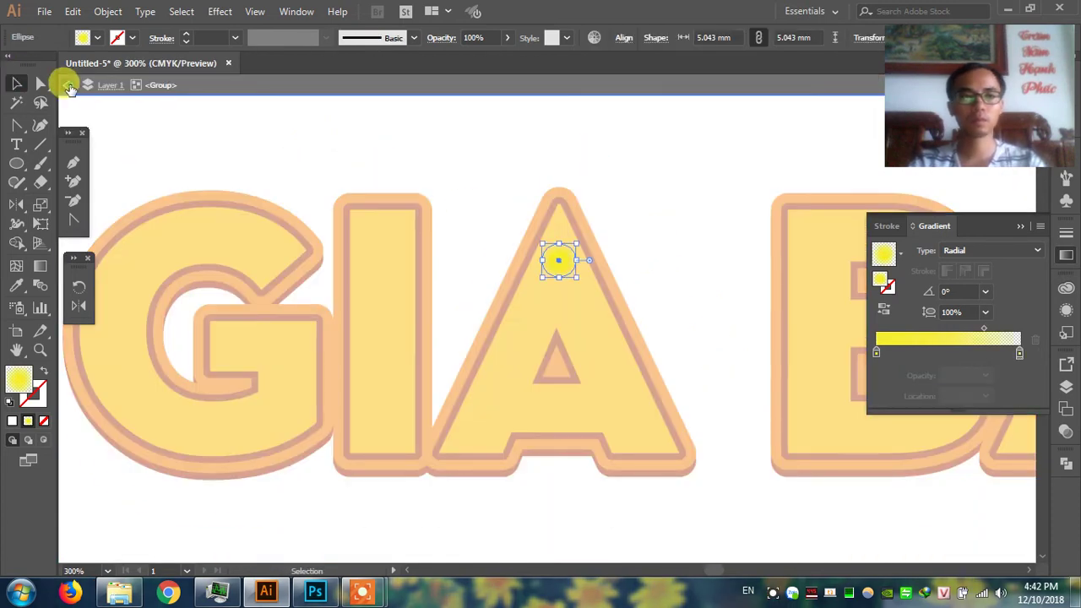
pyautogui.click(67, 85)
pyautogui.scroll(-1, 431, 137)
pyautogui.hscroll(2, 431, 137)
pyautogui.hscroll(2, 469, 253)
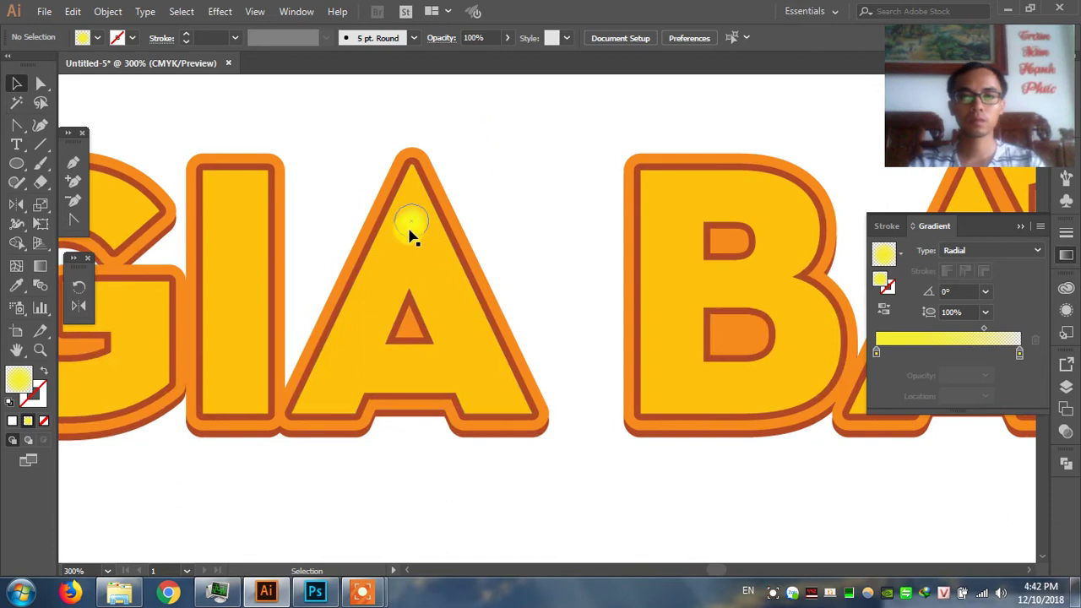
pyautogui.click(464, 332)
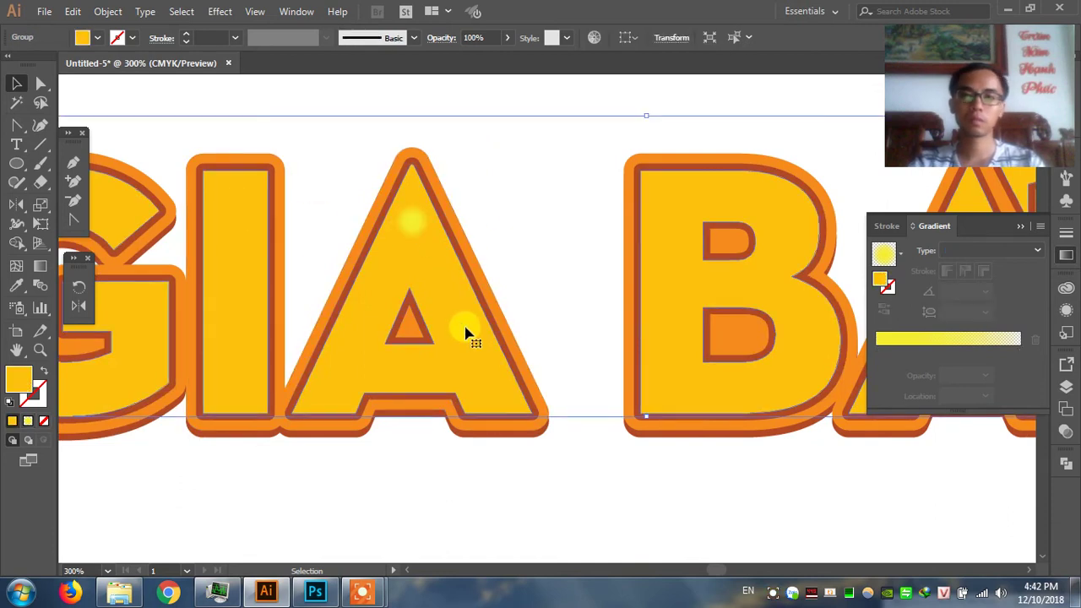
# Change the letters' fill to a deeper, more orange yellow in Color Picker.
pyautogui.doubleClick(21, 380)
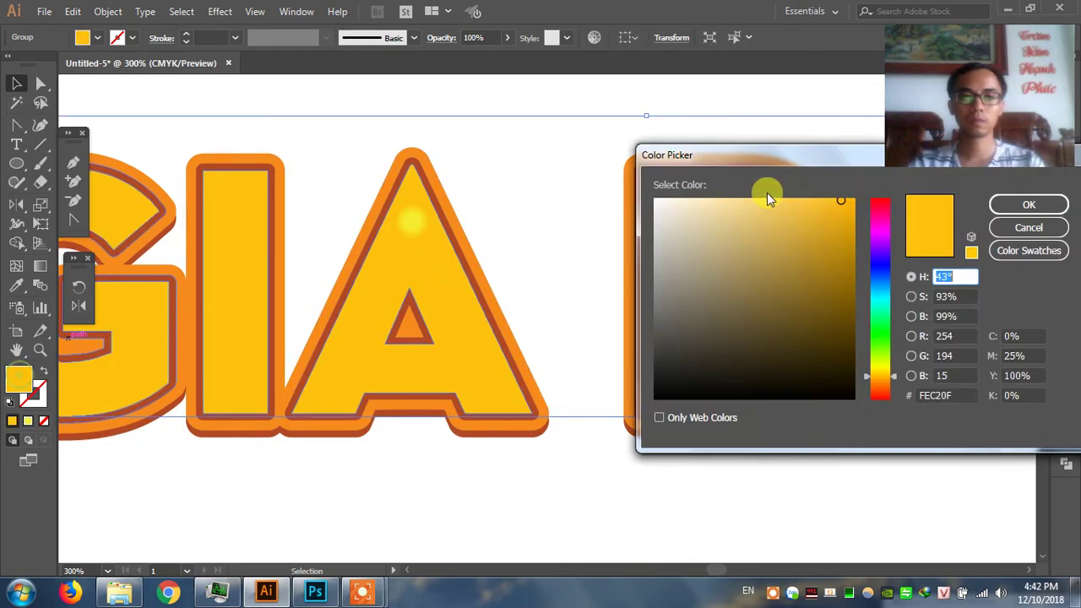
pyautogui.click(849, 211)
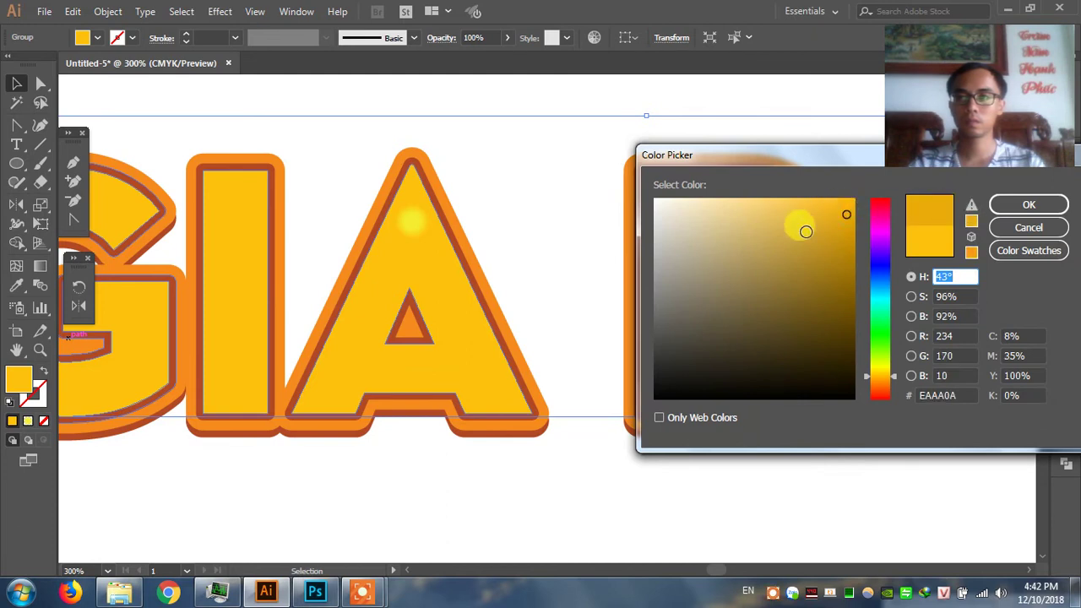
pyautogui.click(886, 385)
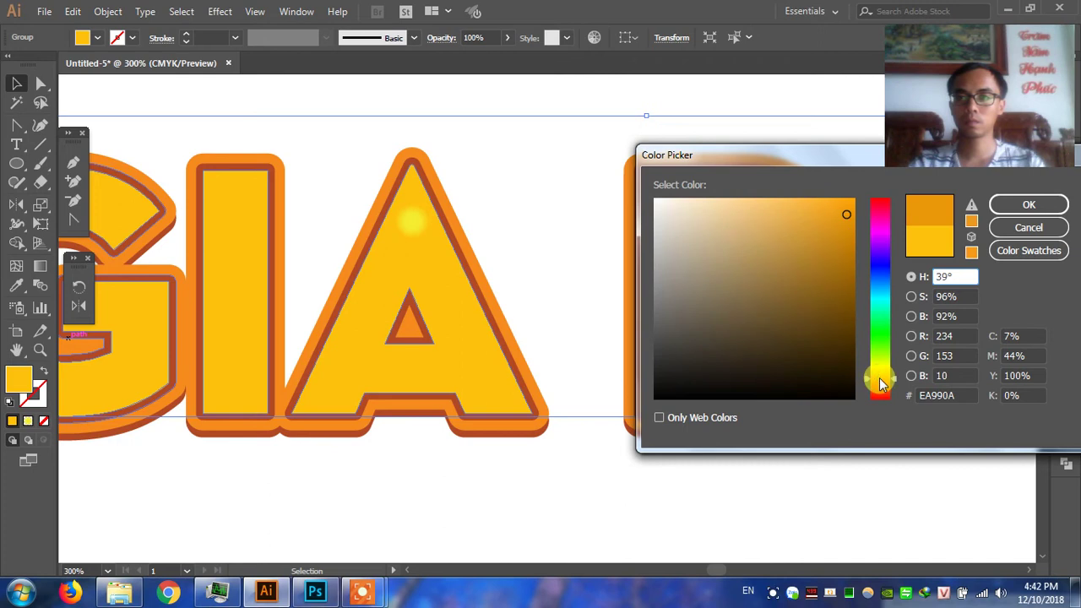
pyautogui.click(1029, 205)
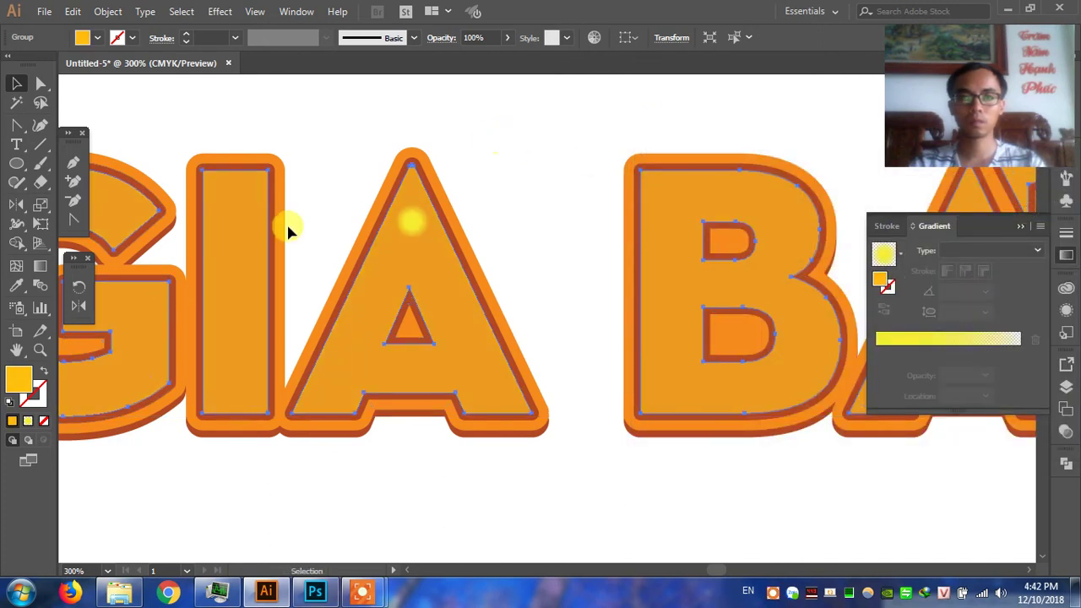
pyautogui.click(456, 103)
# Shrink the glowing dot in the A and move it slightly higher.
pyautogui.moveTo(411, 235); pyautogui.dragTo(623, 249)
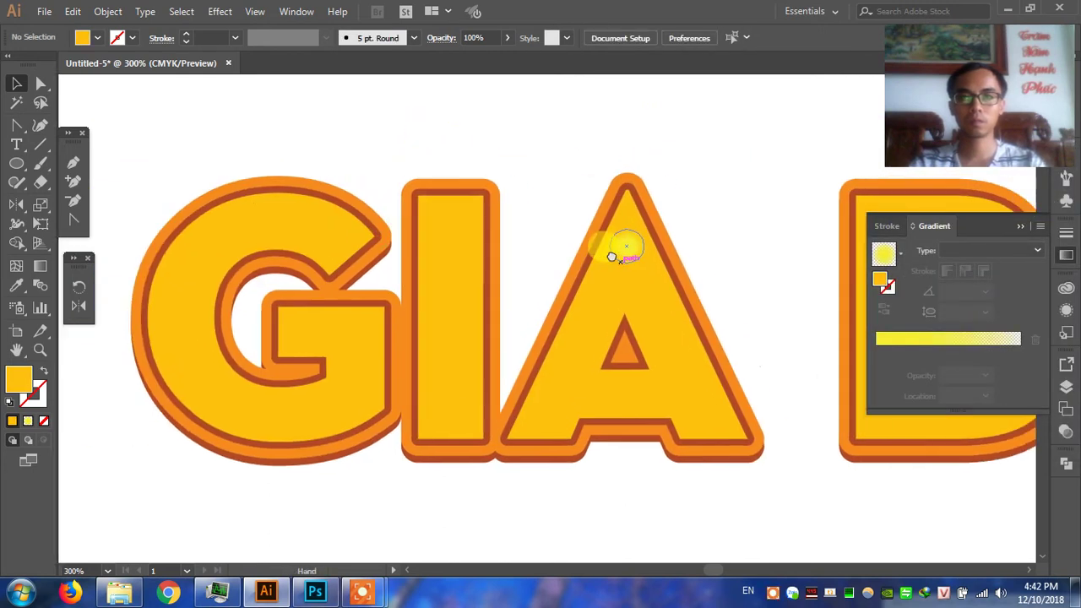
pyautogui.scroll(2, 591, 314)
pyautogui.scroll(1, 539, 264)
pyautogui.click(539, 264)
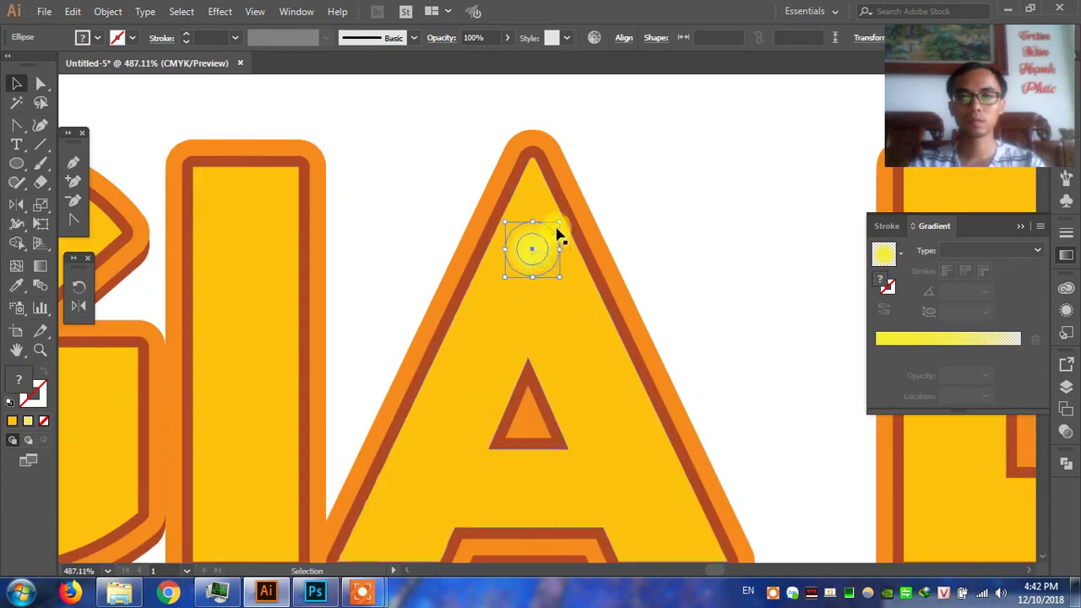
pyautogui.moveTo(558, 224); pyautogui.dragTo(534, 224)
pyautogui.click(647, 160)
pyautogui.click(684, 184)
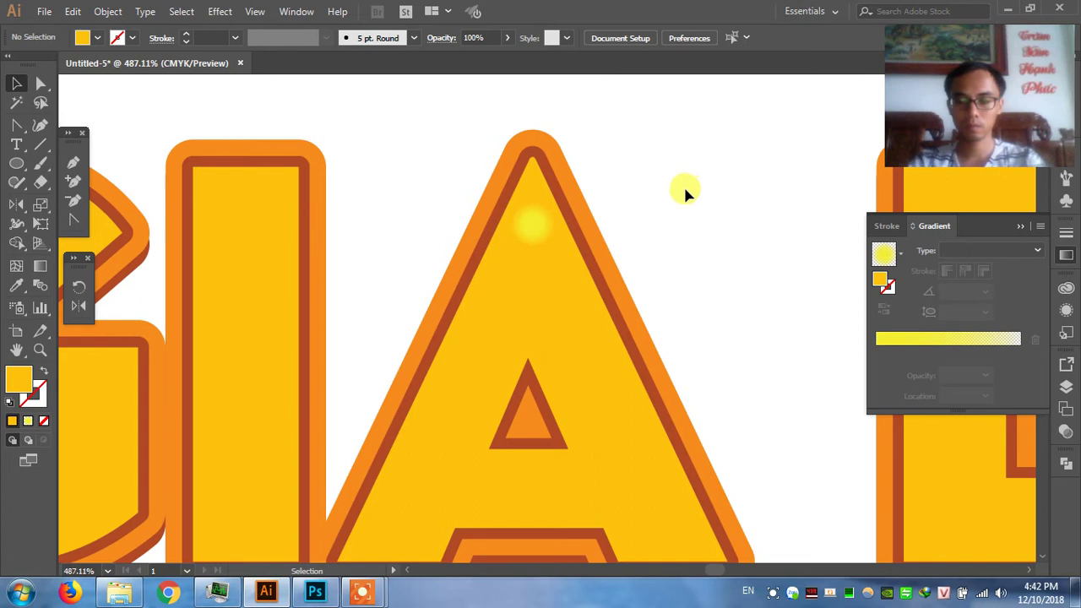
# Drag the glowing dot down below the artboard, under the GIA letters.
pyautogui.hotkey('ctrl', '-')
pyautogui.hotkey('ctrl', '-')
pyautogui.hotkey('ctrl', '-')
pyautogui.hotkey('ctrl', '-')
pyautogui.scroll(4, 664, 398)
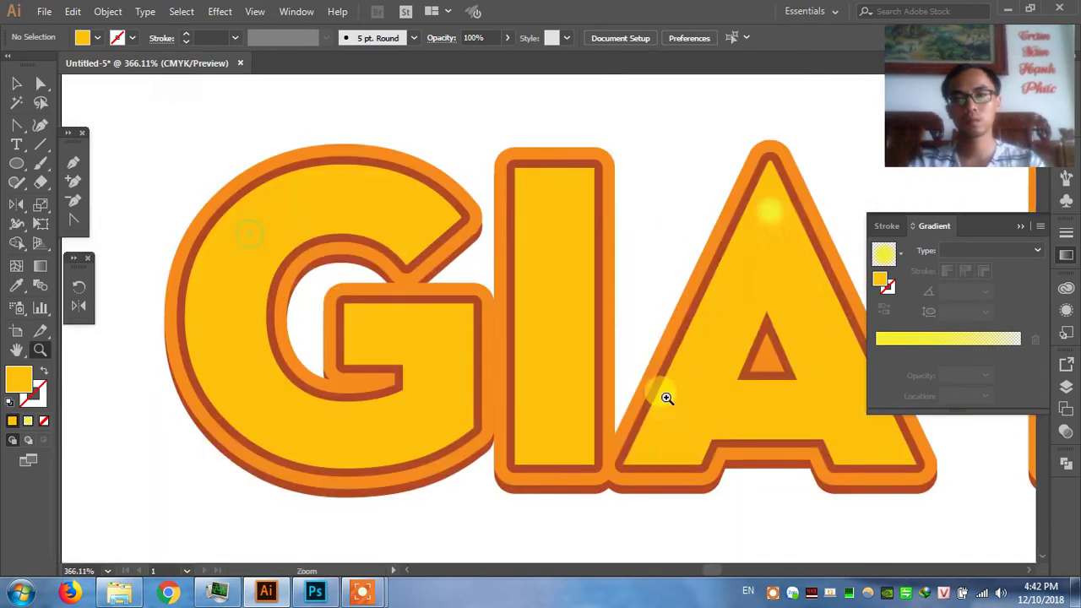
pyautogui.scroll(-2, 688, 297)
pyautogui.moveTo(749, 161)
pyautogui.mouseDown()
pyautogui.moveTo(658, 427)
pyautogui.moveTo(648, 528)
pyautogui.mouseUp()
pyautogui.scroll(-2, 661, 375)
pyautogui.moveTo(601, 361); pyautogui.dragTo(608, 541)
pyautogui.scroll(-3, 623, 350)
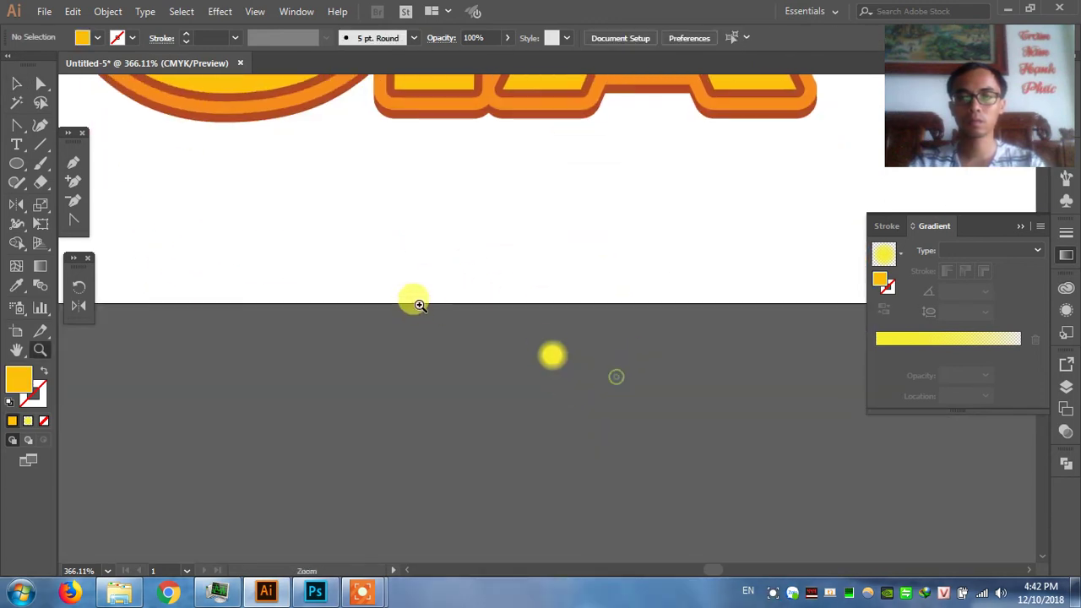
pyautogui.scroll(5, 558, 328)
# Ungroup the glow dot and select its gradient circle.
pyautogui.click(524, 256)
pyautogui.rightClick(535, 249)
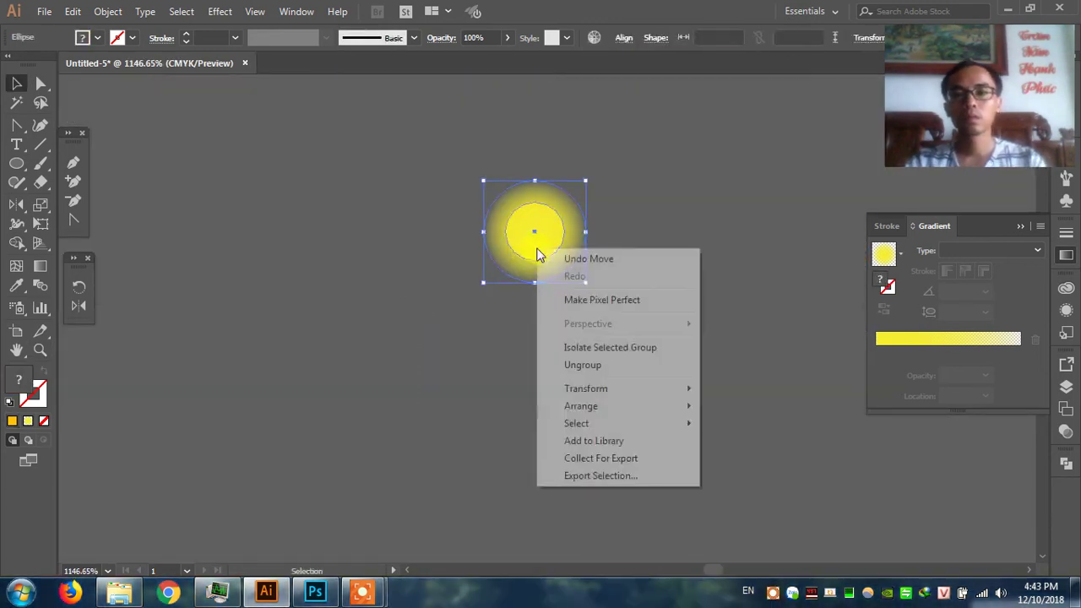
pyautogui.click(580, 367)
pyautogui.click(707, 283)
pyautogui.click(560, 251)
# Set the gradient's centre stop to CMYK 0/22/85/0.
pyautogui.click(877, 354)
pyautogui.doubleClick(876, 354)
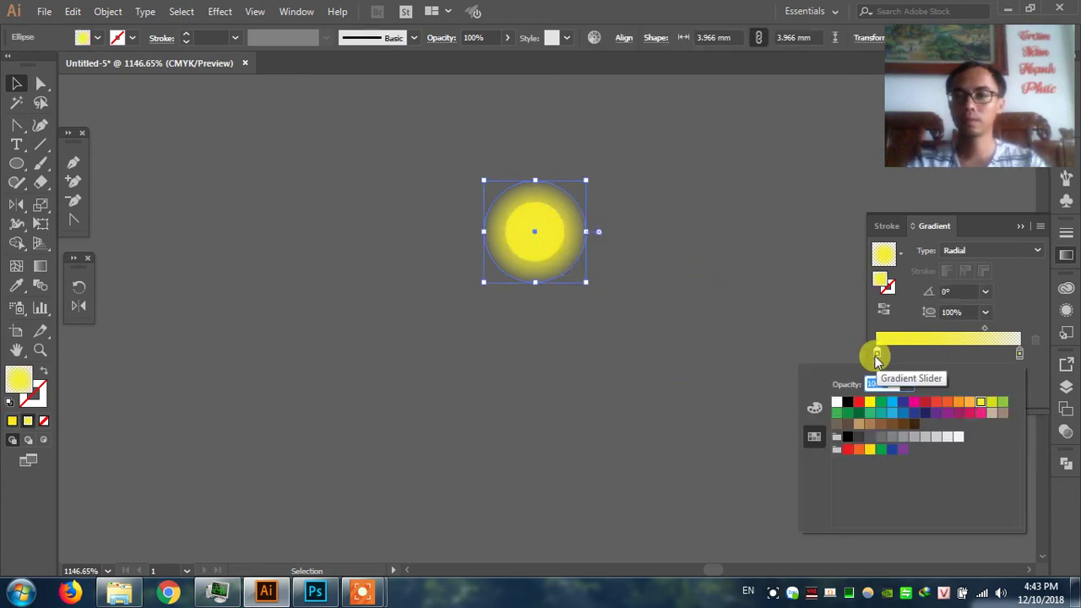
pyautogui.click(970, 403)
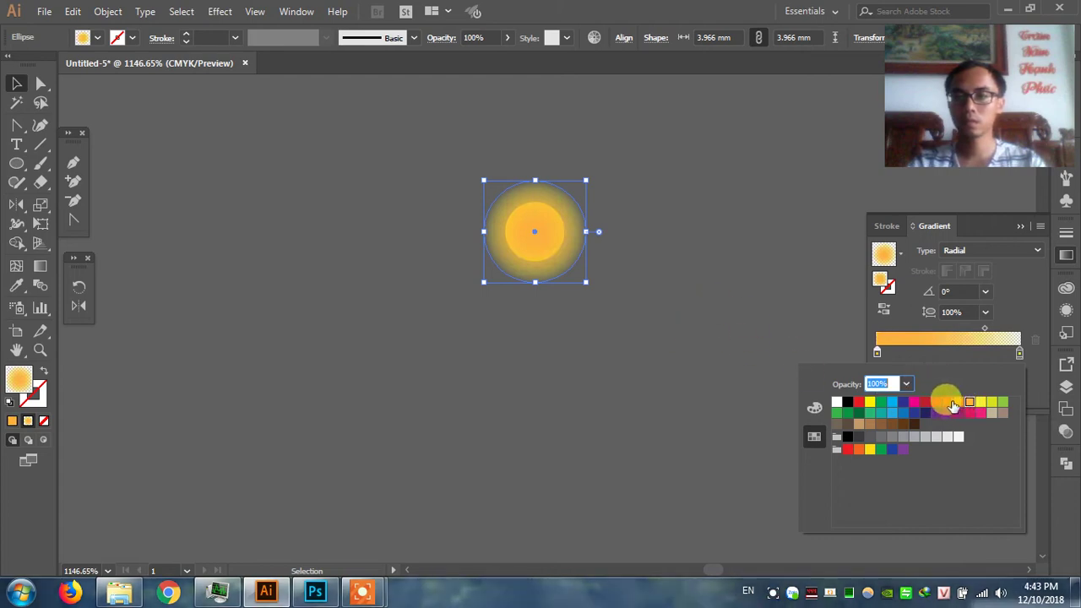
pyautogui.click(814, 409)
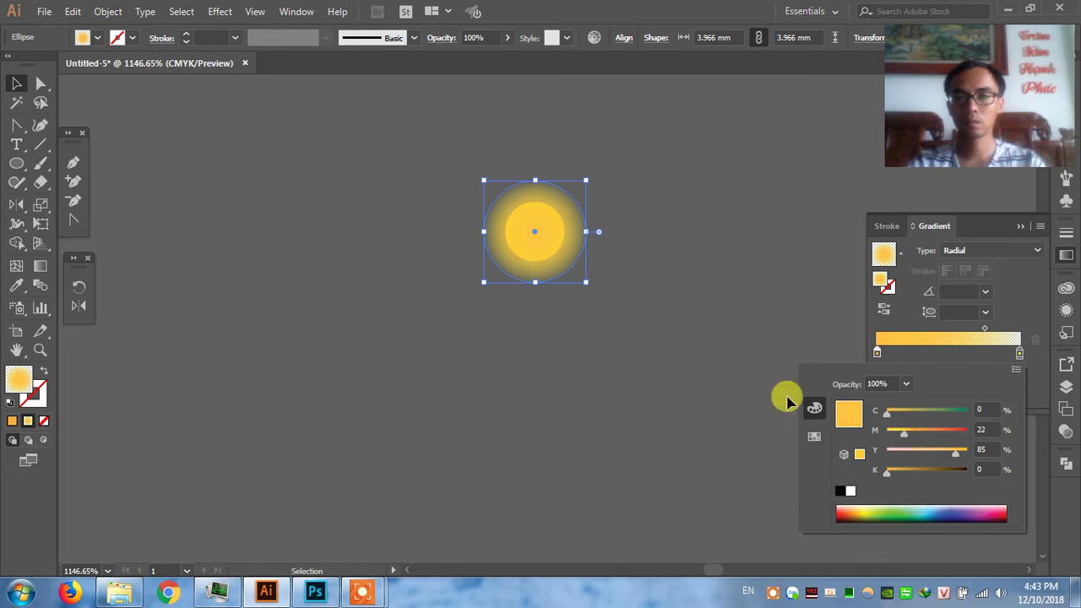
pyautogui.click(675, 322)
pyautogui.click(675, 322)
# Reselect and deselect the glow circle to check its golden centre.
pyautogui.click(572, 269)
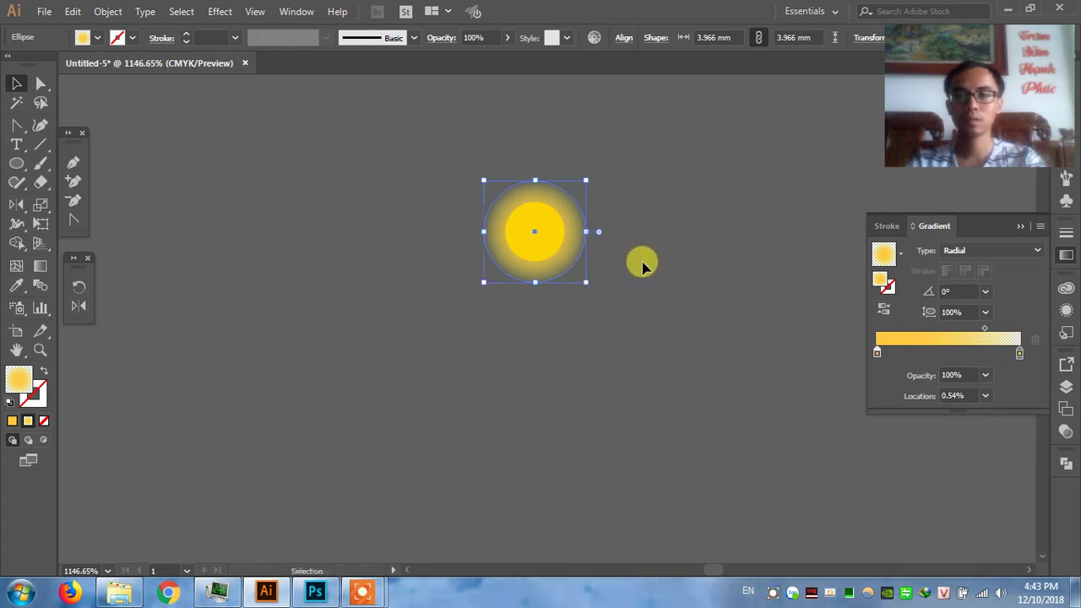
pyautogui.click(616, 256)
pyautogui.click(552, 251)
pyautogui.click(600, 309)
pyautogui.moveTo(450, 196); pyautogui.dragTo(676, 241)
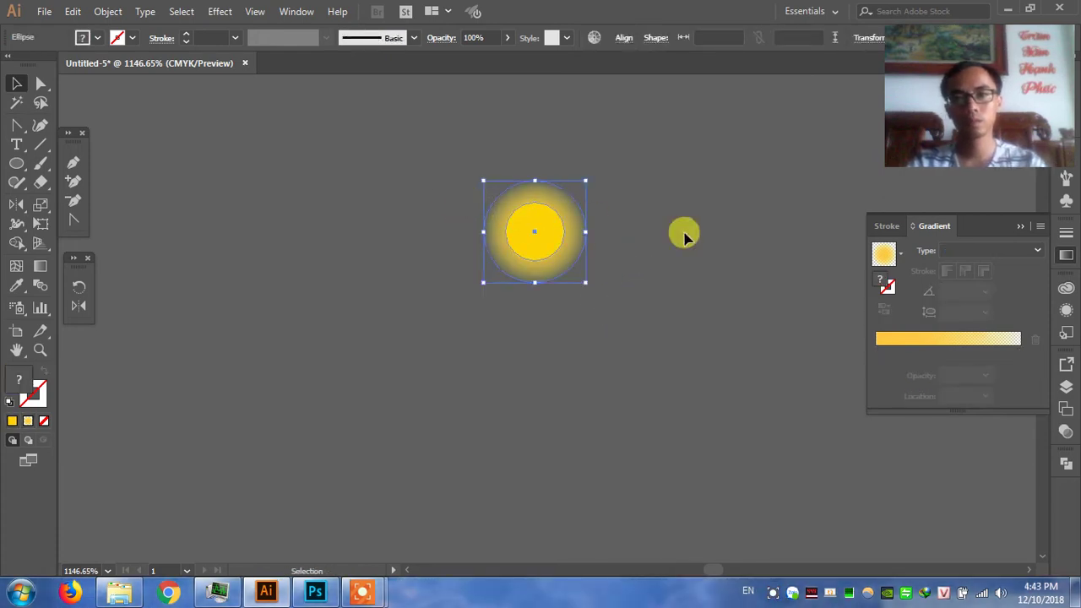
pyautogui.click(726, 241)
pyautogui.scroll(-3, 642, 263)
pyautogui.scroll(-3, 614, 282)
# Move the A's glowing dot below the artboard and zoom in on it.
pyautogui.scroll(3, 614, 282)
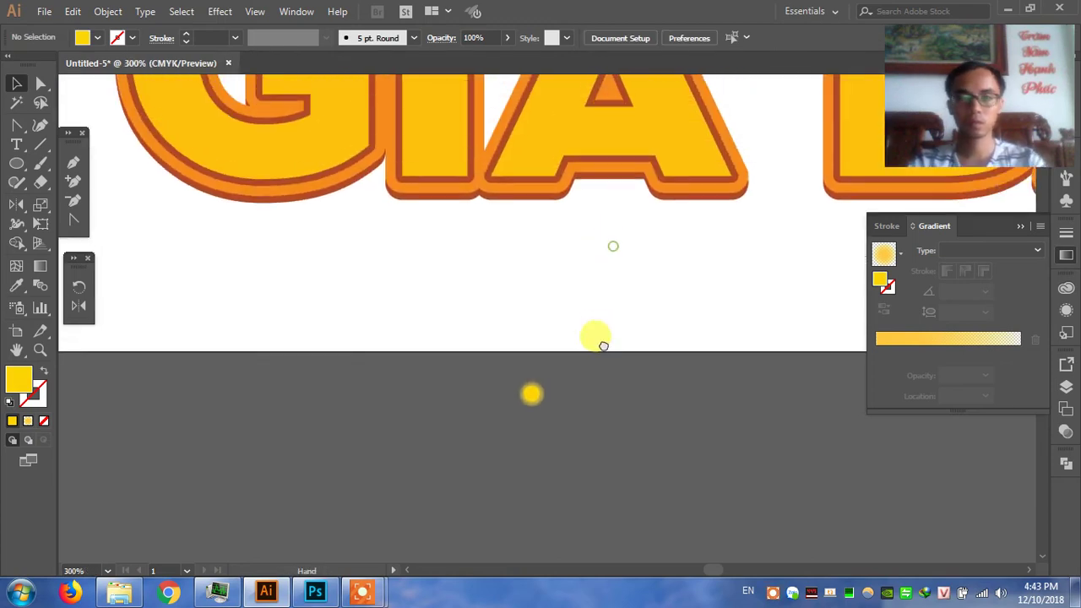
pyautogui.scroll(1, 594, 335)
pyautogui.scroll(2, 623, 317)
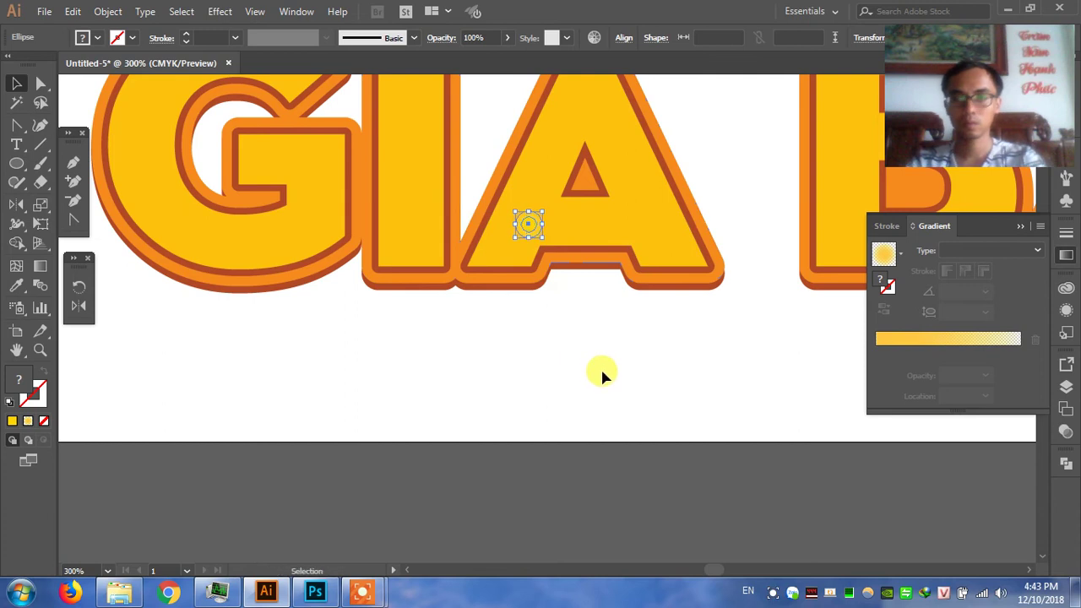
pyautogui.moveTo(601, 364); pyautogui.dragTo(625, 434)
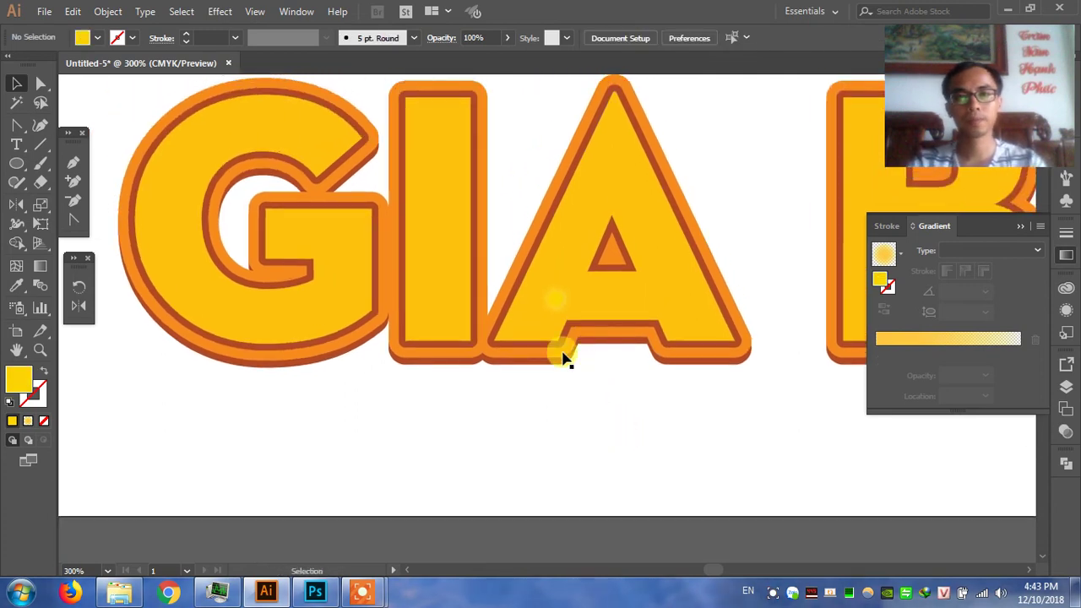
pyautogui.moveTo(558, 300); pyautogui.dragTo(559, 498)
pyautogui.scroll(-5, 583, 507)
pyautogui.press('z')
pyautogui.moveTo(425, 366); pyautogui.dragTo(599, 448)
pyautogui.press('v')
# Ungroup the dot and move its blurred glow left of the solid circle.
pyautogui.click(574, 211)
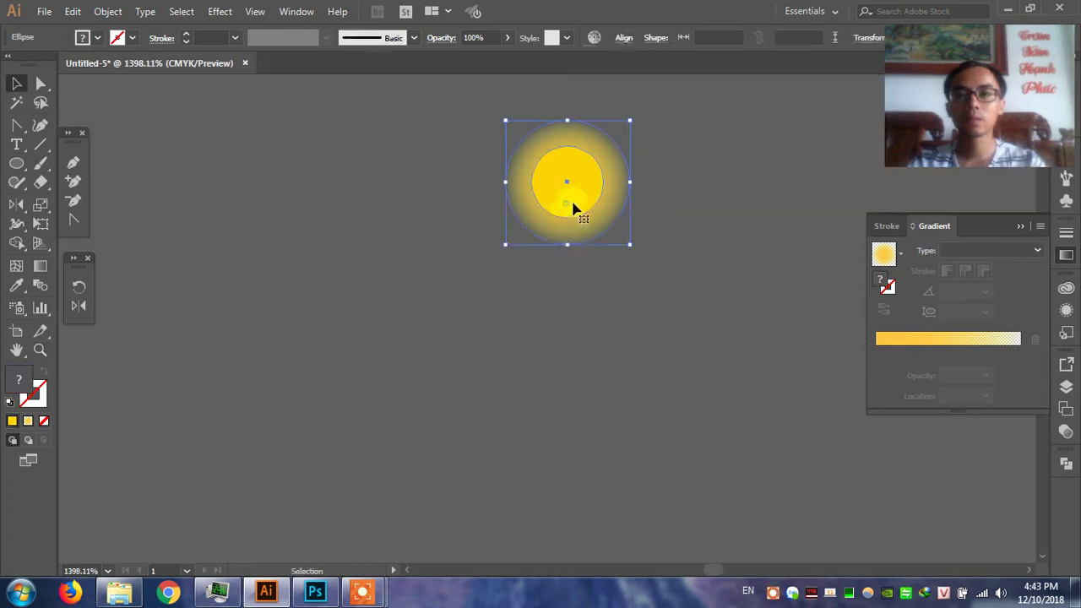
pyautogui.rightClick(583, 201)
pyautogui.click(633, 317)
pyautogui.moveTo(591, 203); pyautogui.dragTo(509, 225)
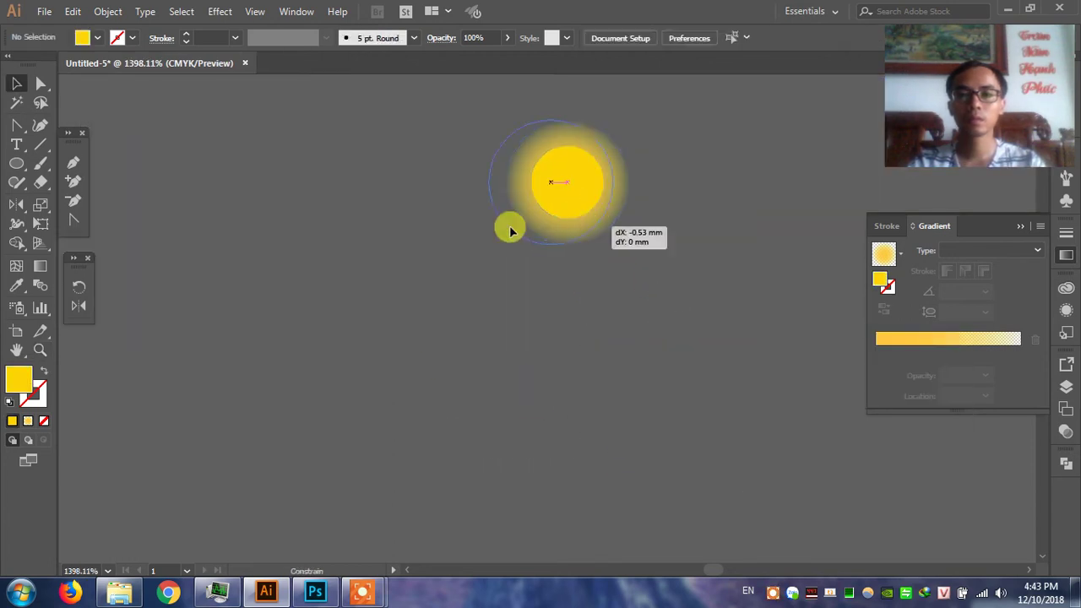
# Make a smaller copy of the solid circle filled with pale yellow FFE471.
pyautogui.click(566, 232)
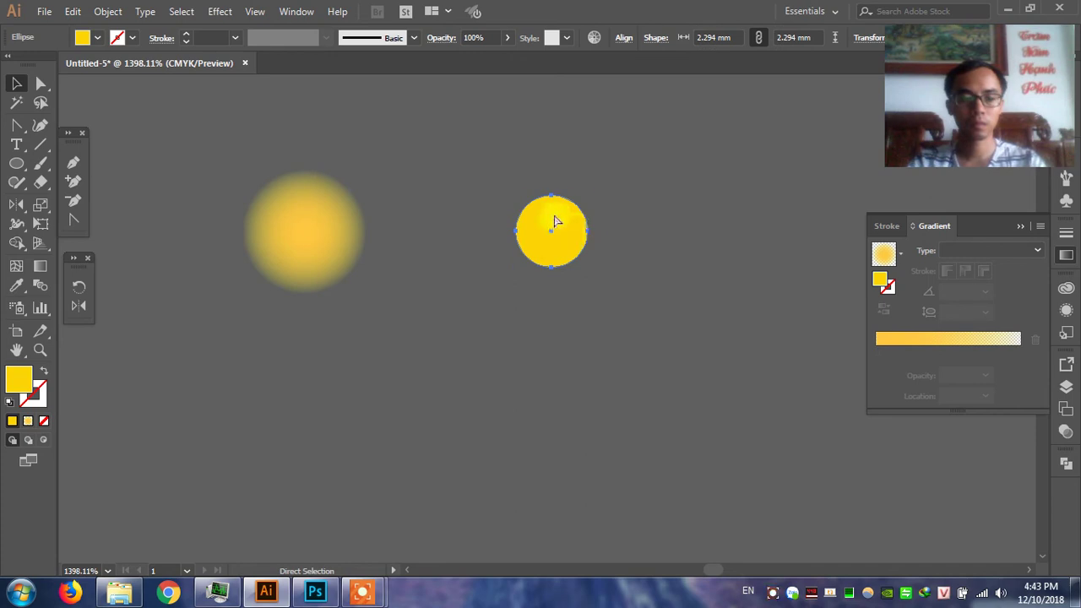
pyautogui.moveTo(589, 196); pyautogui.dragTo(578, 206)
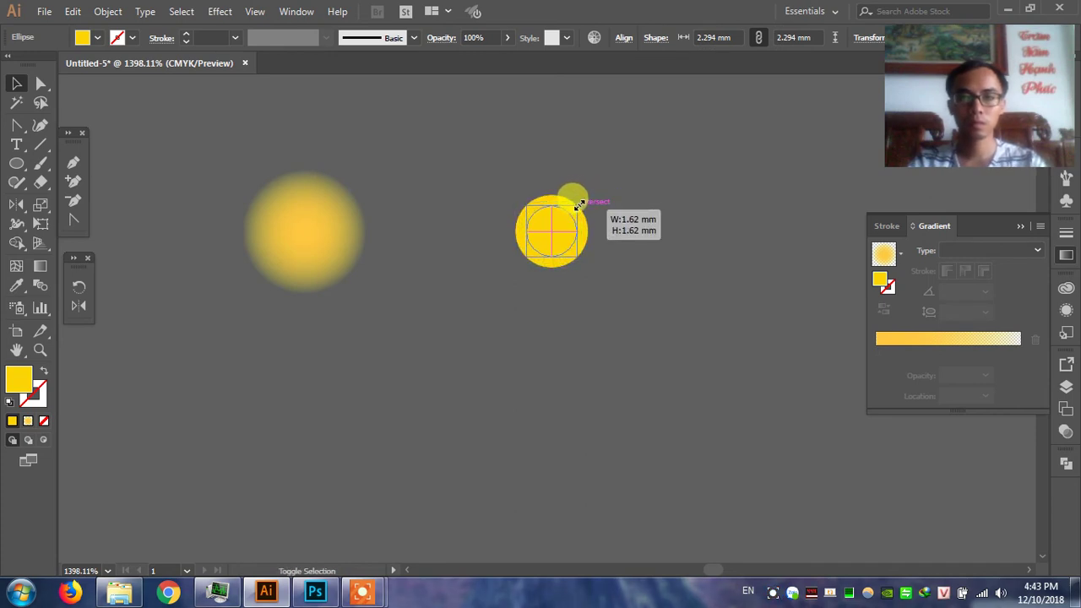
pyautogui.doubleClick(18, 380)
pyautogui.moveTo(716, 229)
pyautogui.mouseDown()
pyautogui.moveTo(816, 212)
pyautogui.moveTo(766, 195)
pyautogui.mouseUp()
pyautogui.click(1031, 206)
pyautogui.click(734, 193)
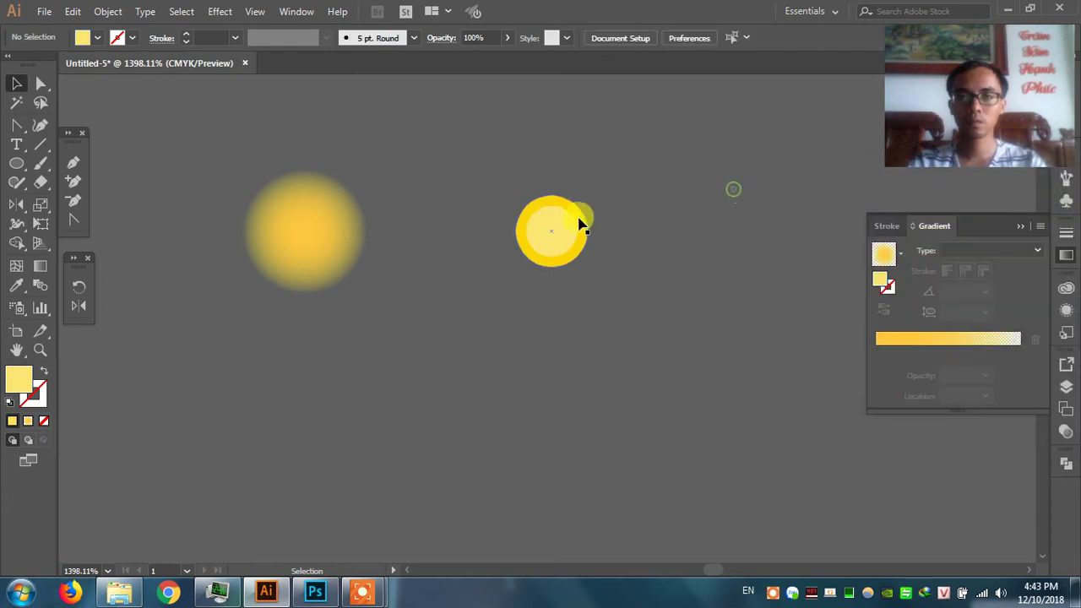
# Blend the pale inner circle with the larger outer yellow circle.
pyautogui.click(583, 221)
pyautogui.click(40, 285)
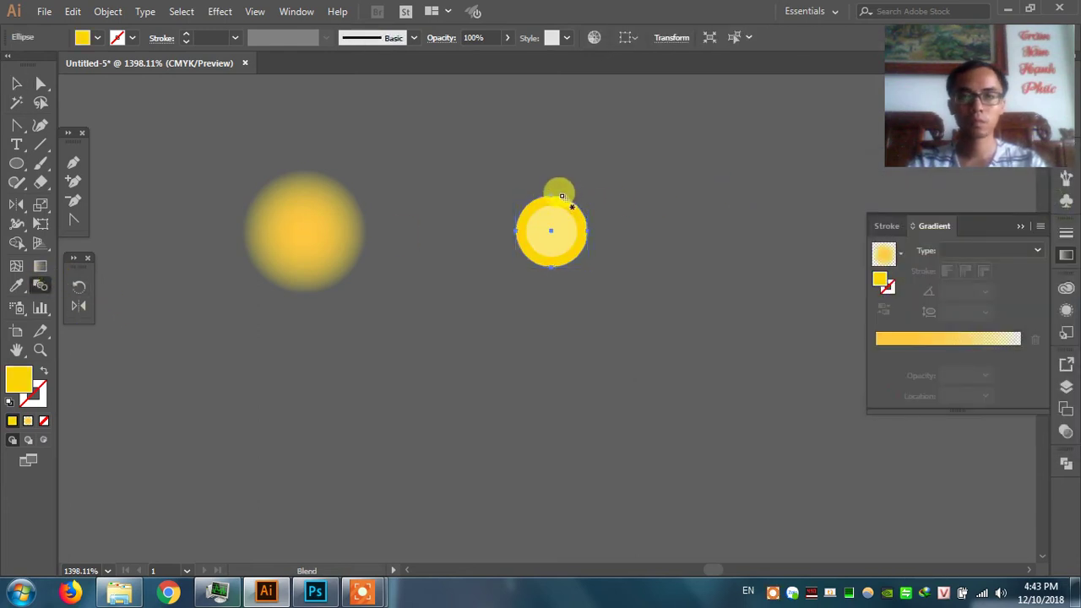
pyautogui.click(560, 208)
pyautogui.press('v')
pyautogui.click(595, 170)
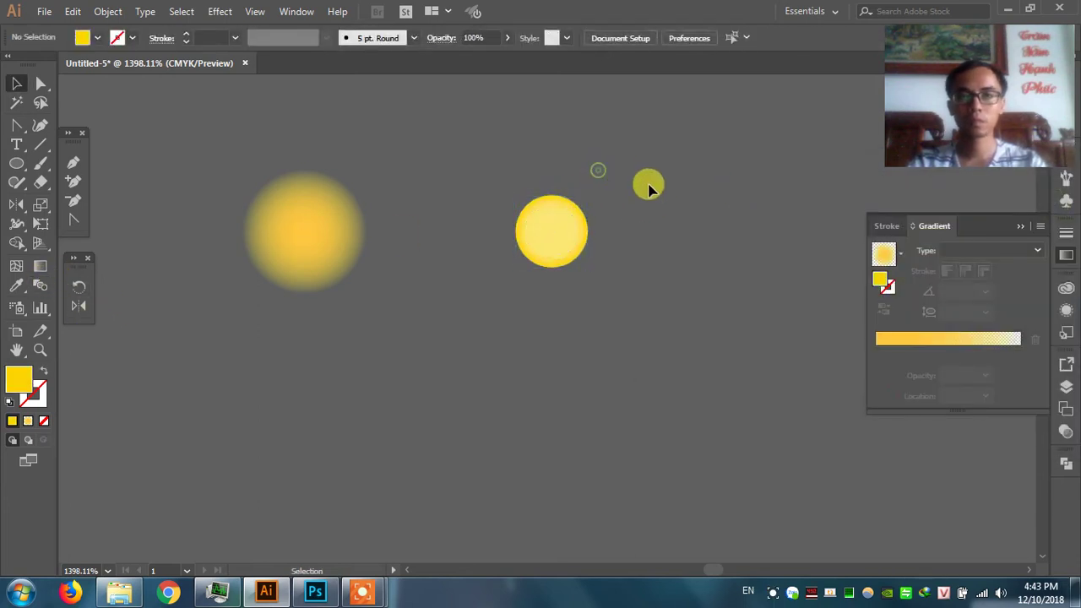
# Move the blurred glow back onto the dot, enlarge it, and pale its centre yellow.
pyautogui.moveTo(315, 252); pyautogui.dragTo(566, 253)
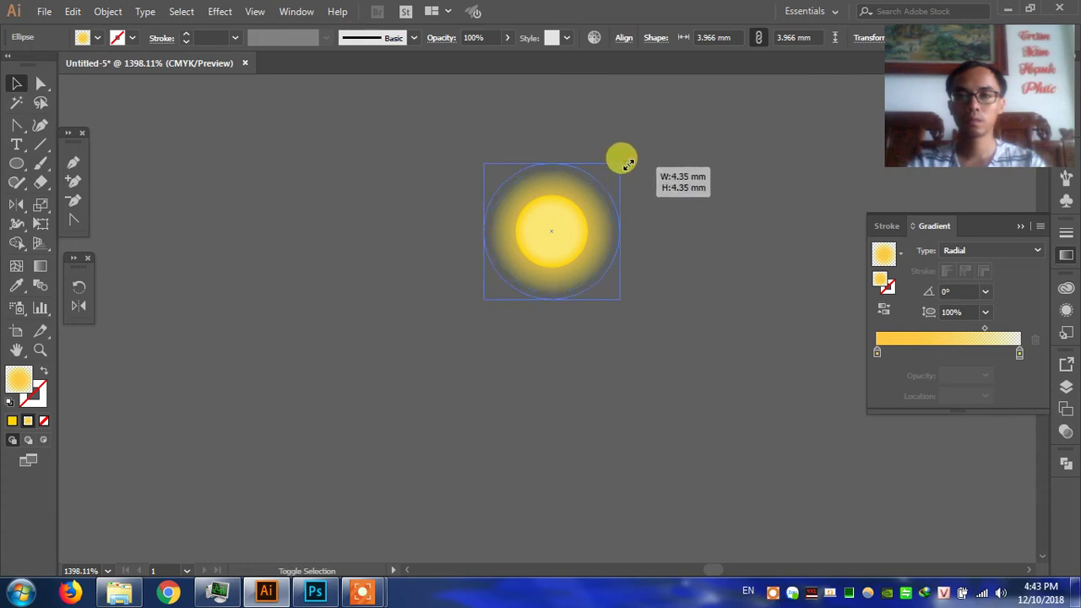
pyautogui.moveTo(618, 170); pyautogui.dragTo(624, 161)
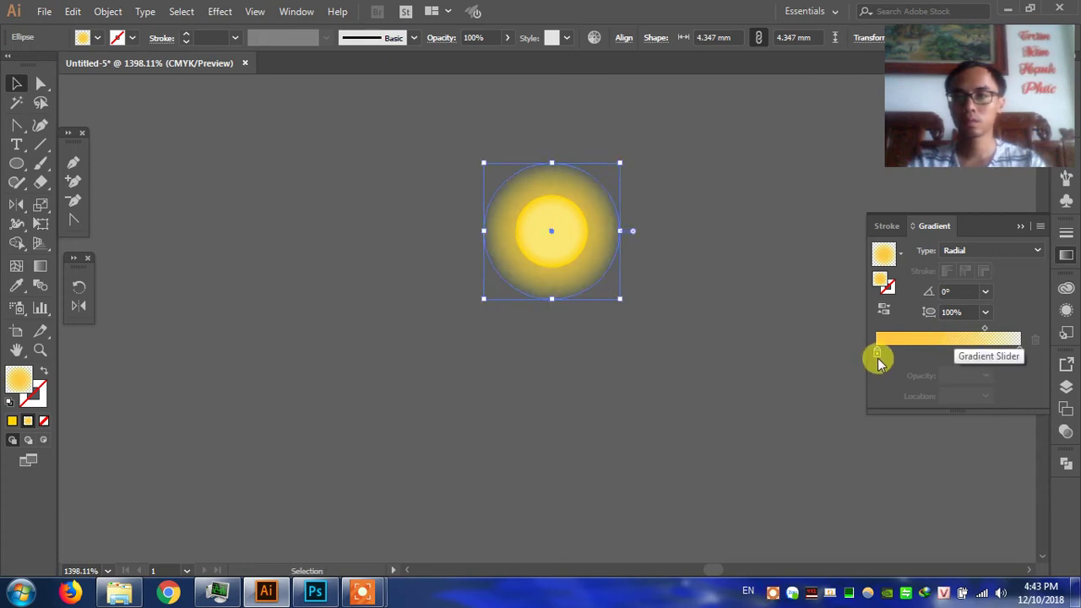
pyautogui.doubleClick(877, 353)
pyautogui.moveTo(905, 436); pyautogui.dragTo(841, 436)
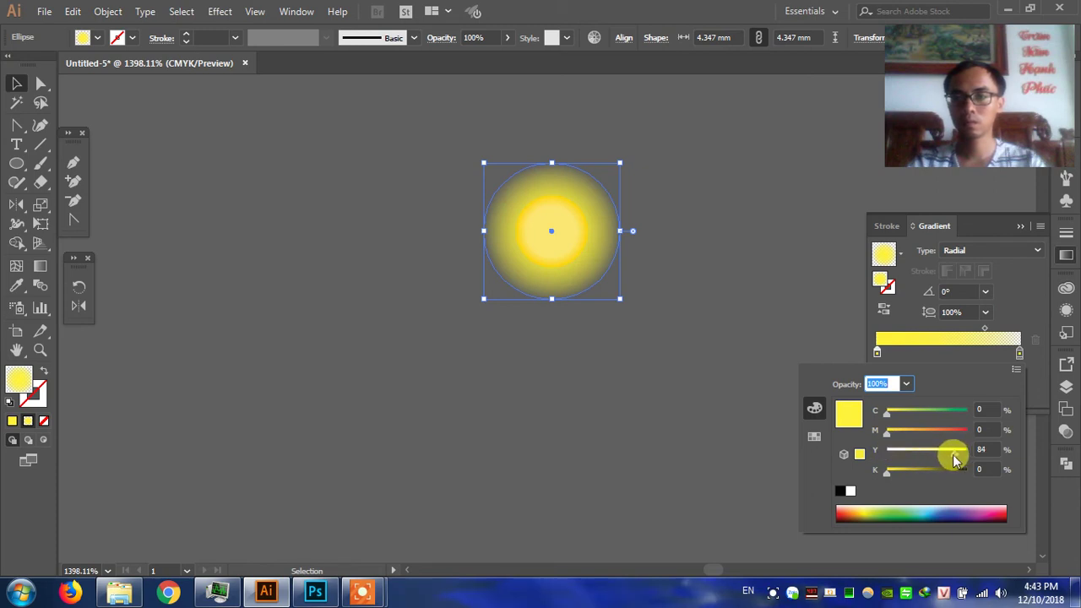
pyautogui.moveTo(954, 459); pyautogui.dragTo(942, 459)
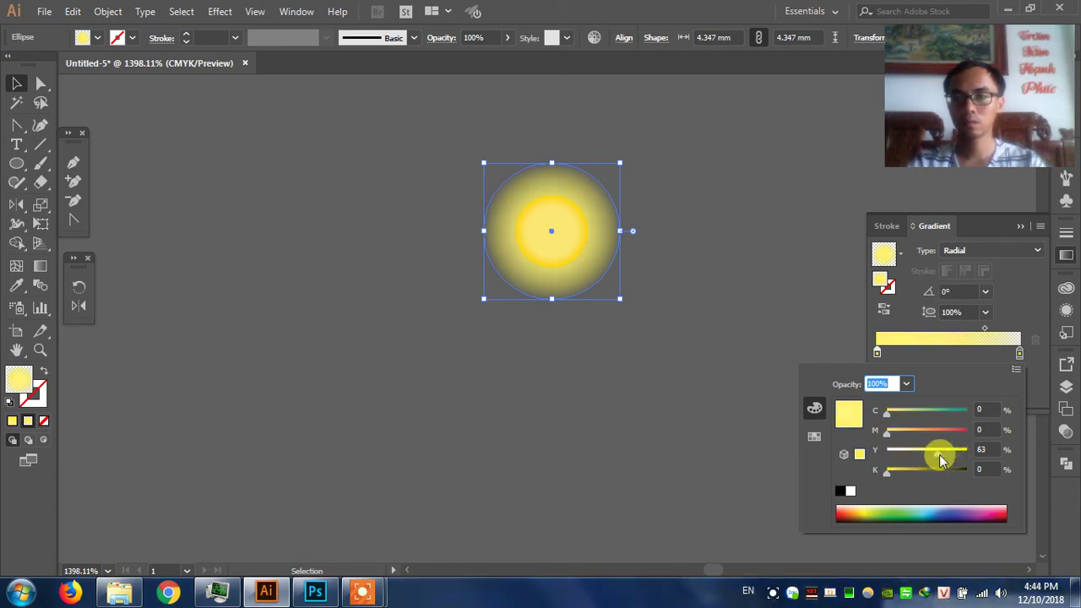
# Select only the outer glow and fine-tune its gradient stop position.
pyautogui.click(743, 268)
pyautogui.moveTo(700, 314); pyautogui.dragTo(423, 212)
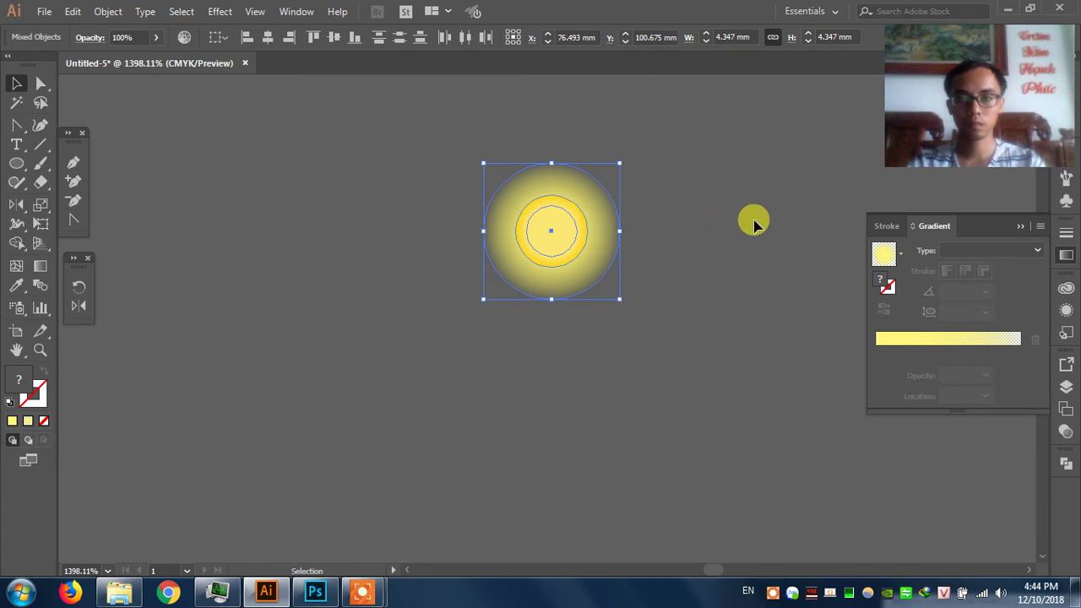
pyautogui.hotkey('ctrl', 'z')
pyautogui.click(613, 249)
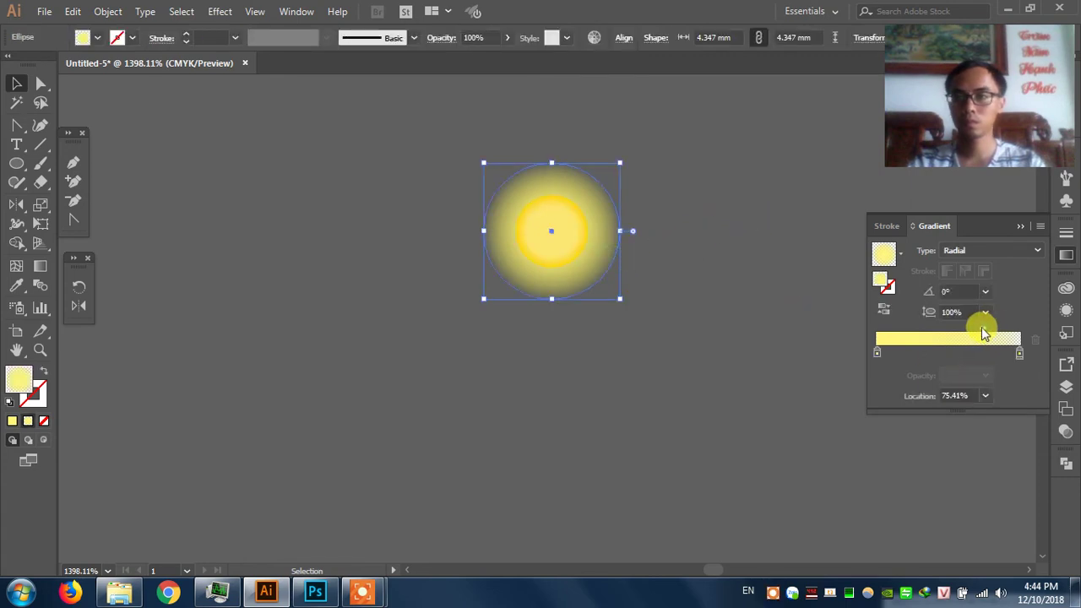
pyautogui.moveTo(984, 332); pyautogui.dragTo(978, 332)
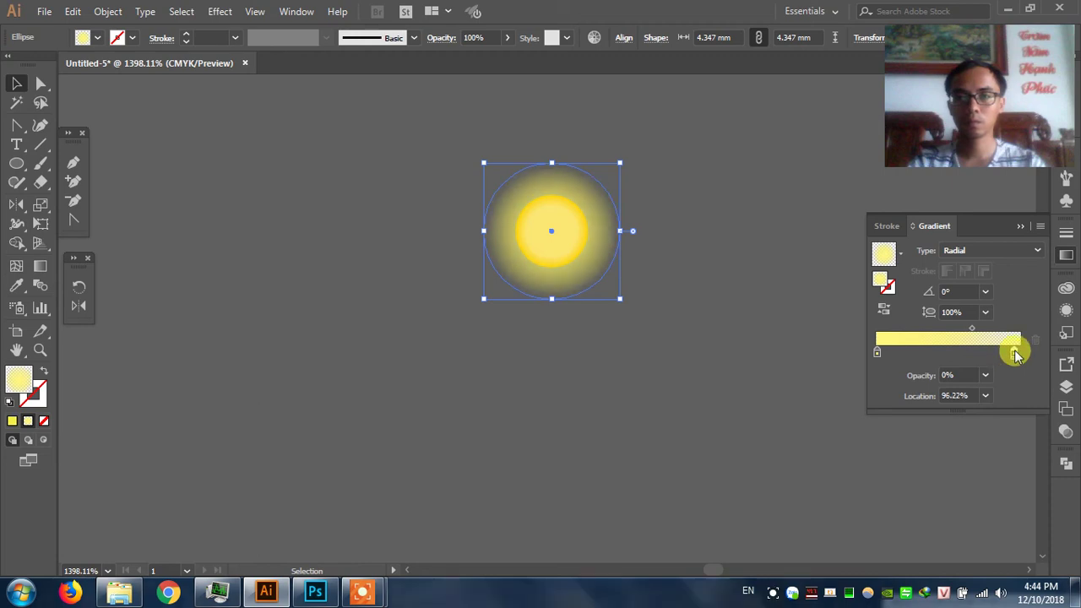
pyautogui.click(685, 273)
# Zoom out to the lettering and select the whole light dot group.
pyautogui.hotkey('ctrl', '-')
pyautogui.scroll(2, 668, 372)
pyautogui.hotkey('ctrl', '-')
pyautogui.hotkey('ctrl', '-')
pyautogui.hotkey('ctrl', '-')
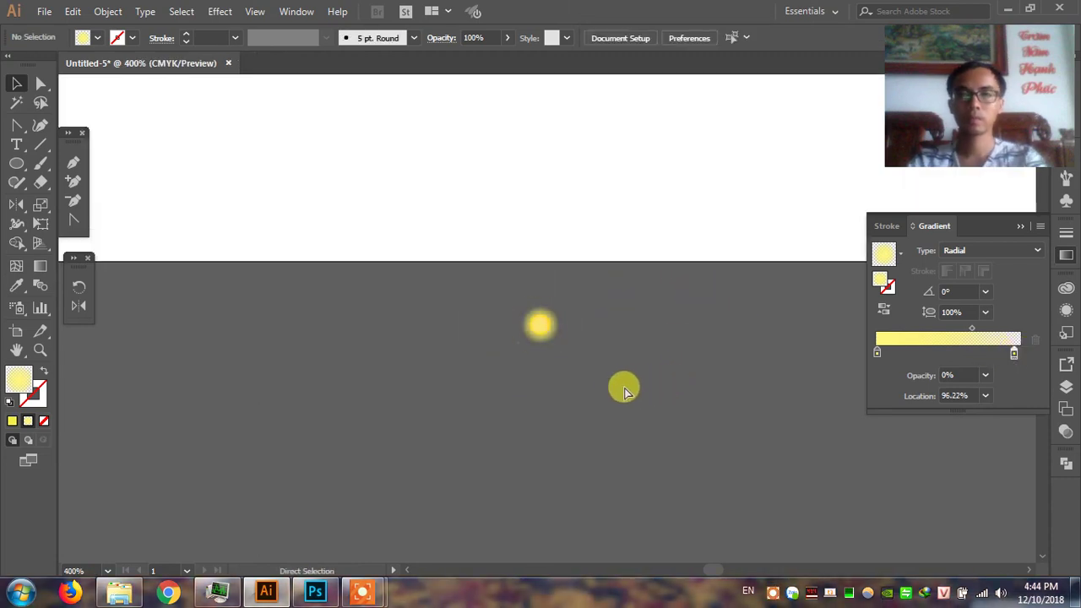
pyautogui.moveTo(599, 369); pyautogui.dragTo(444, 260)
# Place the light dot on the A and zoom in on the GIA letters.
pyautogui.click(621, 290)
pyautogui.scroll(3, 583, 355)
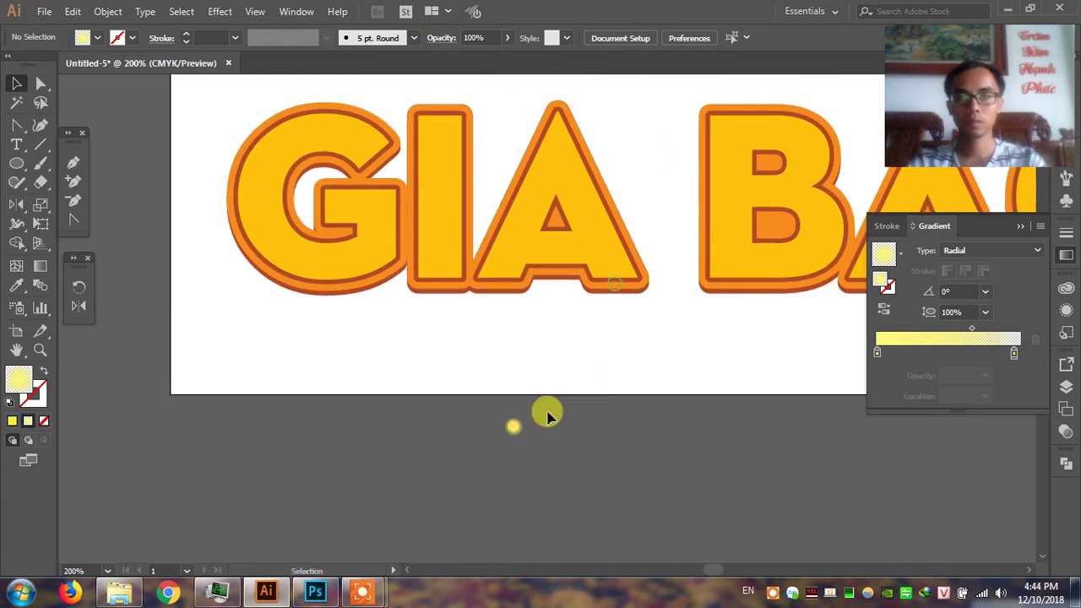
pyautogui.moveTo(519, 428); pyautogui.dragTo(560, 142)
pyautogui.click(628, 109)
pyautogui.press('z')
pyautogui.moveTo(238, 118); pyautogui.dragTo(691, 345)
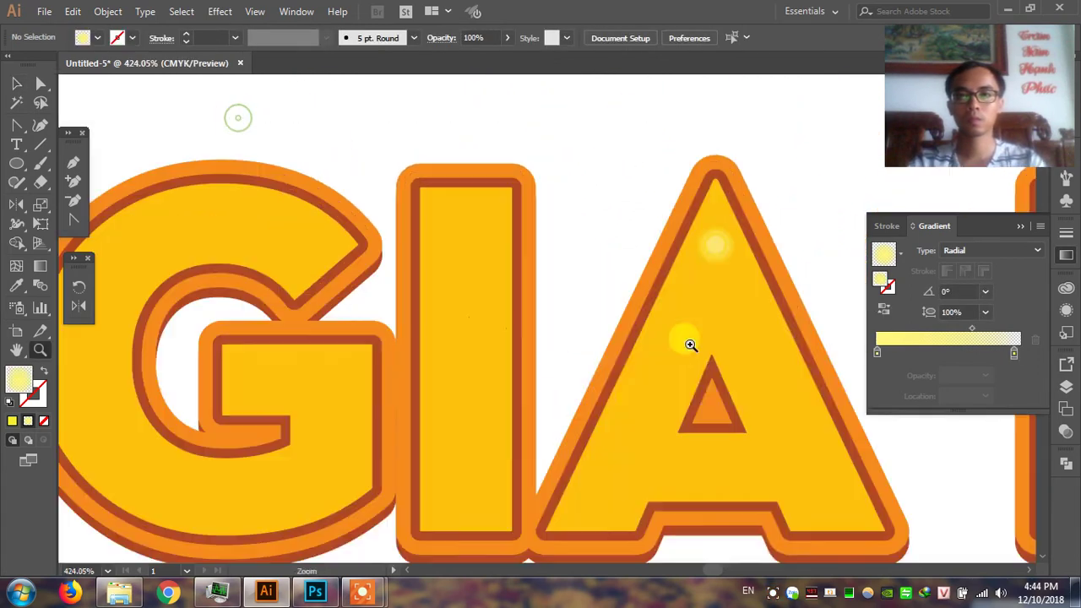
pyautogui.press('v')
# Move the dot into the I and copy it downward, repeating with Ctrl+D.
pyautogui.click(714, 246)
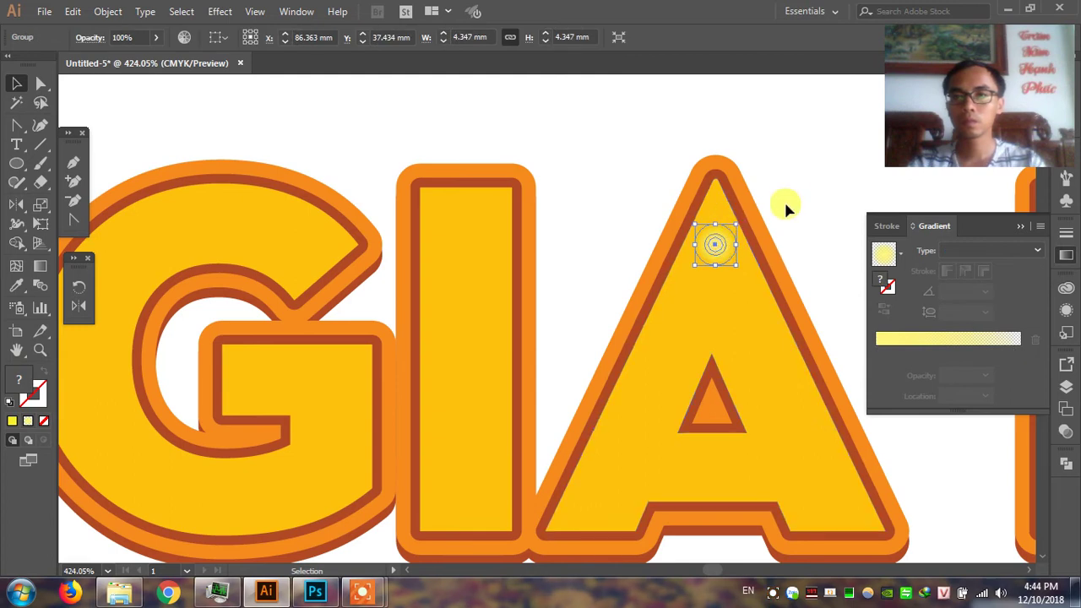
pyautogui.click(784, 205)
pyautogui.moveTo(718, 207)
pyautogui.mouseDown()
pyautogui.moveTo(477, 191)
pyautogui.moveTo(478, 269)
pyautogui.mouseUp()
pyautogui.press('alt')
pyautogui.hotkey('ctrl', 'd')
pyautogui.hotkey('ctrl', 'd')
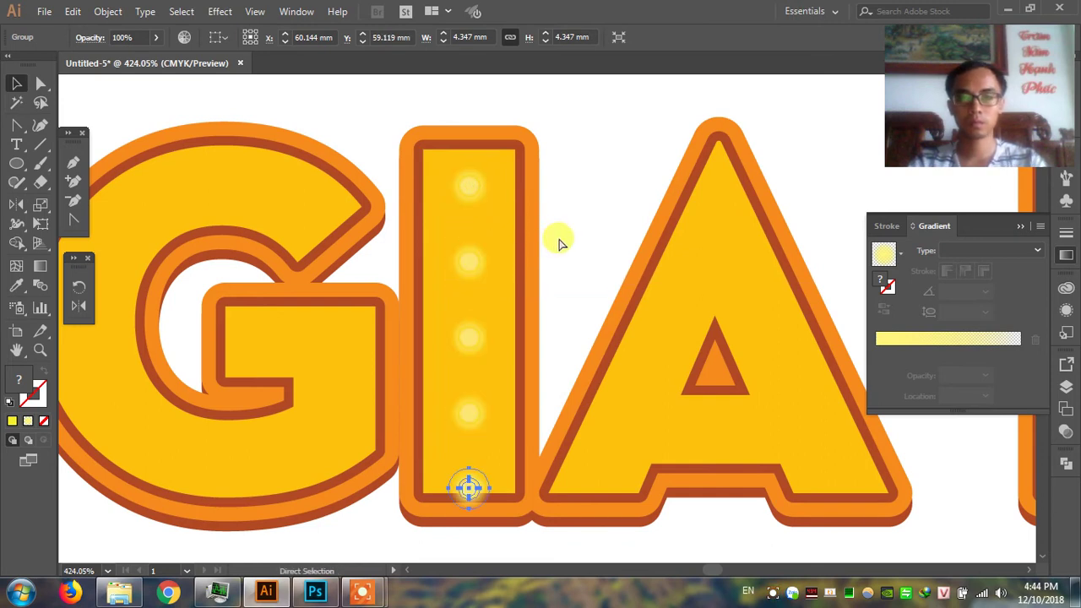
# Select all five dots in the I and nudge them up together.
pyautogui.keyDown('shift'); pyautogui.click(474, 407); pyautogui.keyUp('shift')
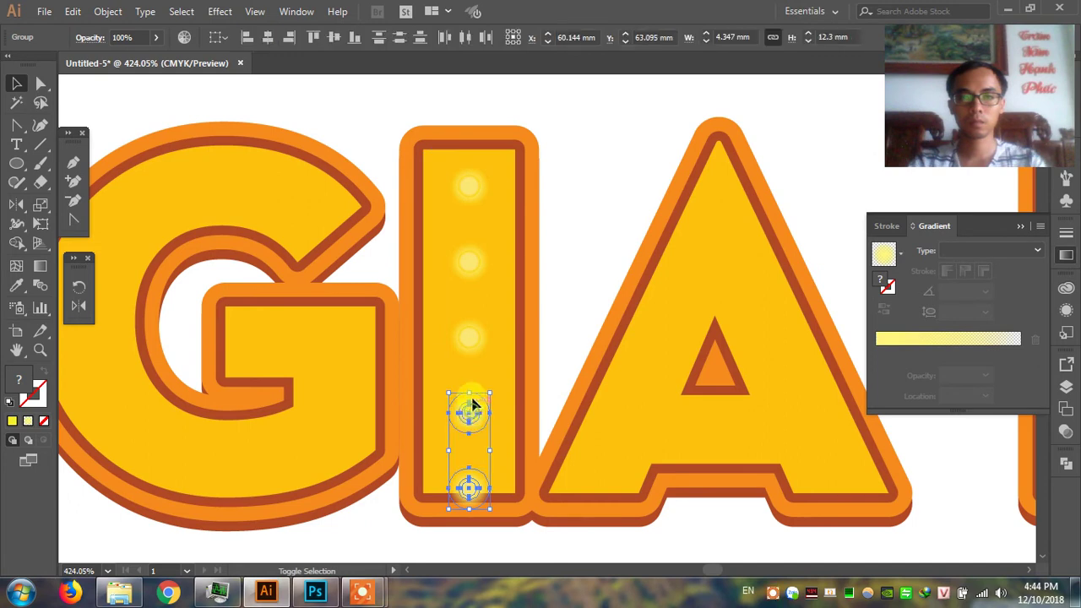
pyautogui.keyDown('shift'); pyautogui.click(467, 335); pyautogui.keyUp('shift')
pyautogui.keyDown('shift'); pyautogui.click(470, 258); pyautogui.keyUp('shift')
pyautogui.keyDown('shift'); pyautogui.click(475, 184); pyautogui.keyUp('shift')
pyautogui.moveTo(475, 186); pyautogui.dragTo(471, 177)
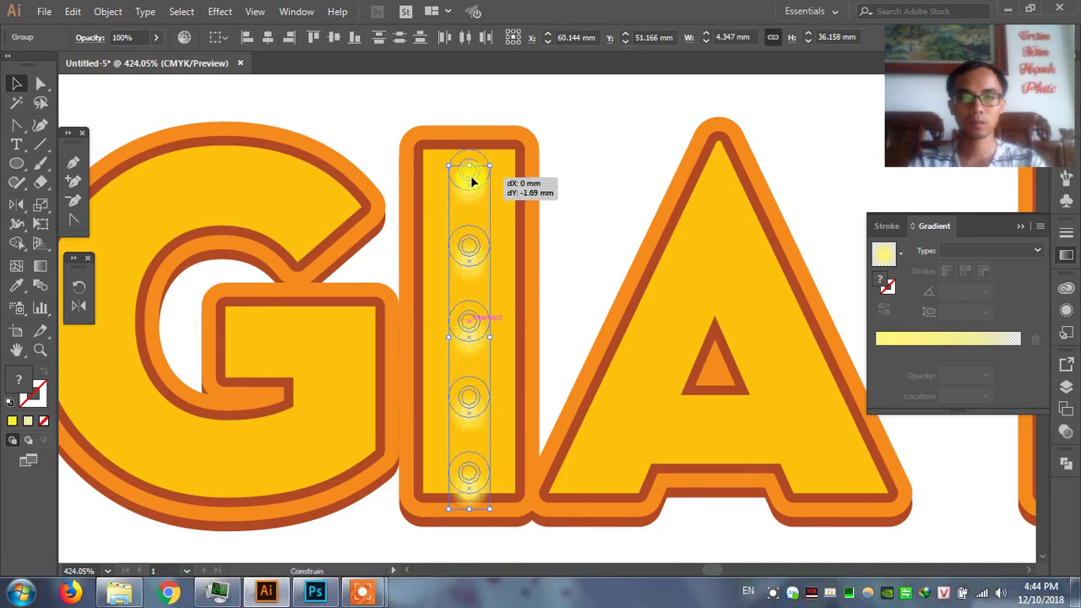
# Place a copy of the top dot onto the G's upper curve.
pyautogui.click(597, 128)
pyautogui.moveTo(608, 151); pyautogui.dragTo(761, 147)
pyautogui.moveTo(622, 167); pyautogui.dragTo(461, 218)
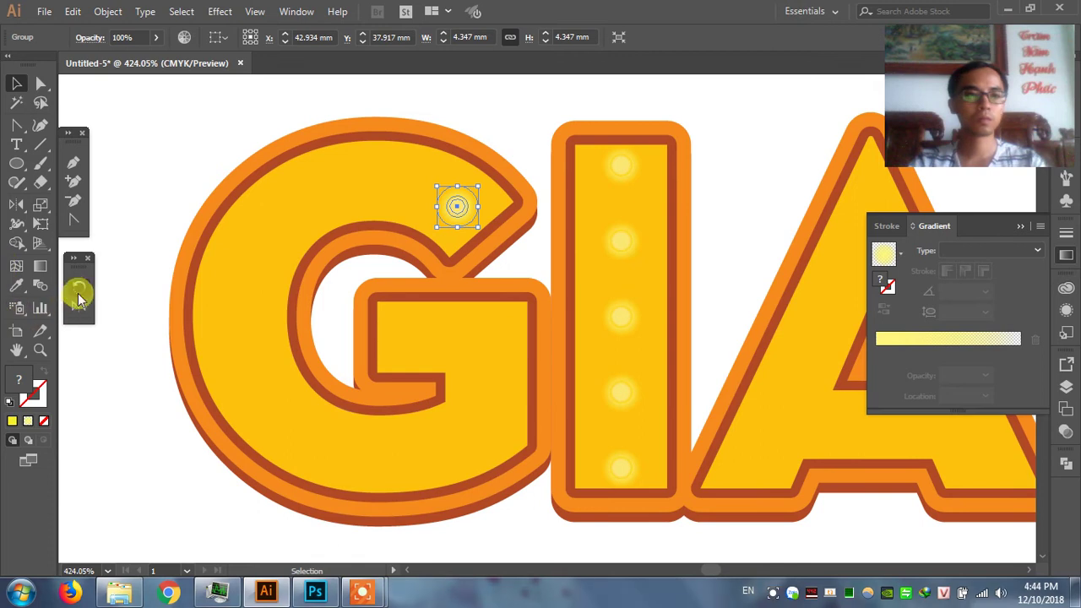
# Rotate-copy the dot 30° around the G's centre and repeat around its curve.
pyautogui.click(79, 288)
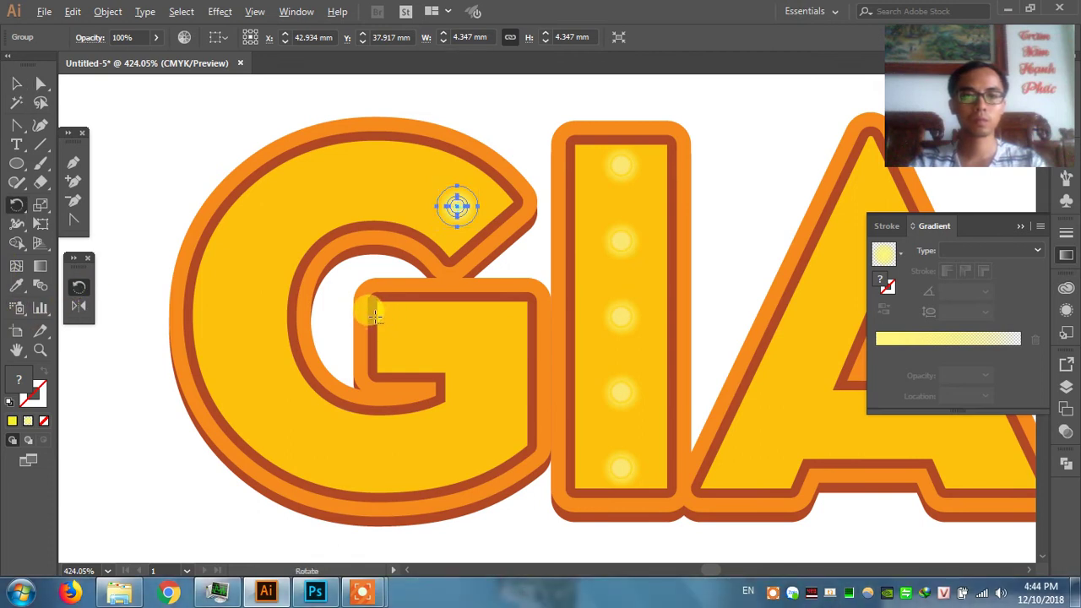
pyautogui.press('Return')
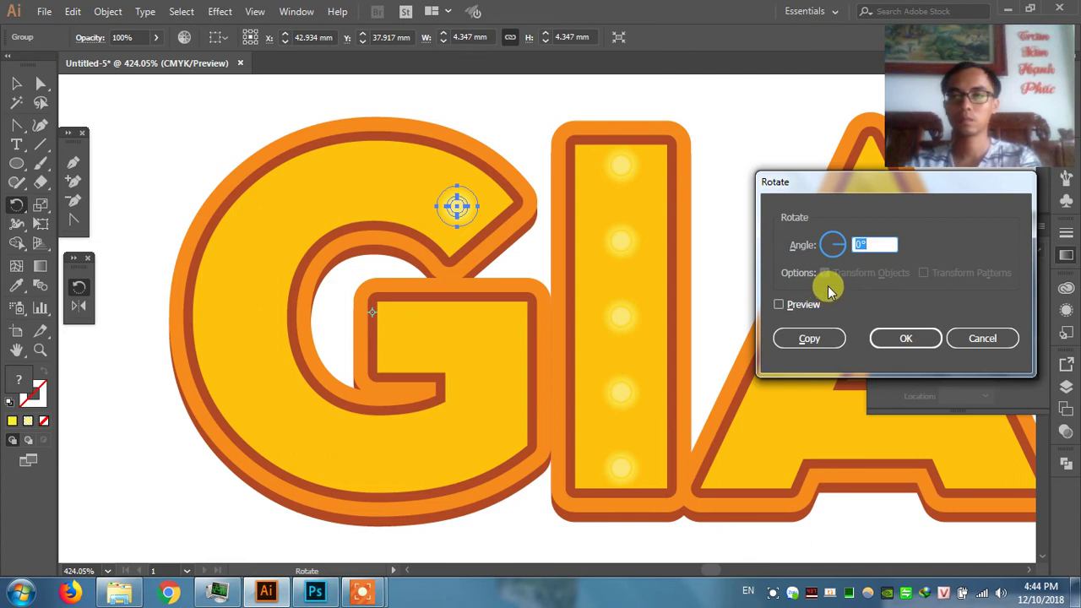
pyautogui.write('30')
pyautogui.click(803, 308)
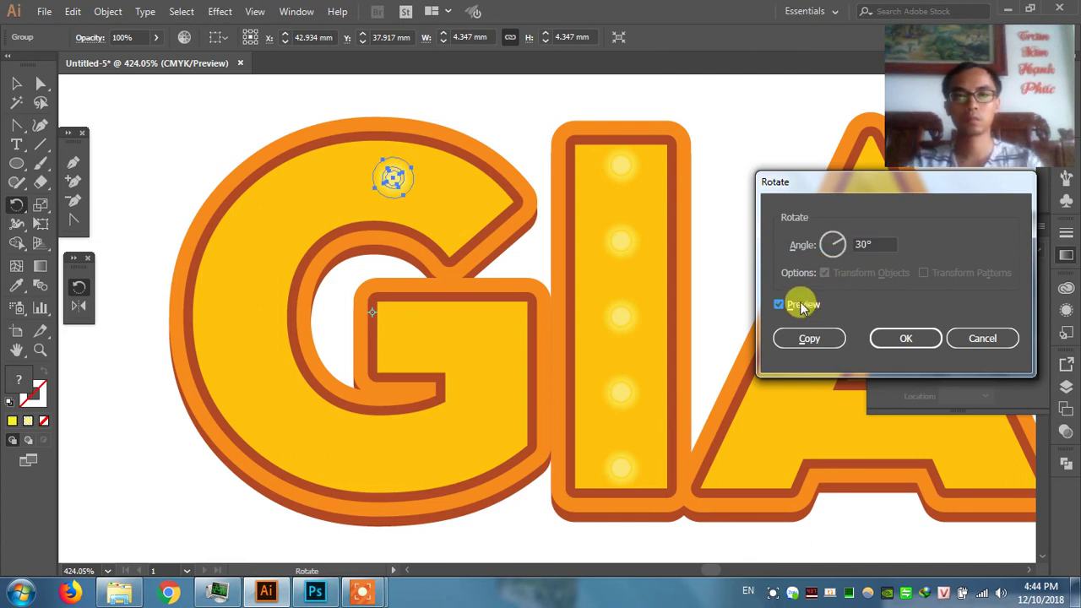
pyautogui.click(809, 338)
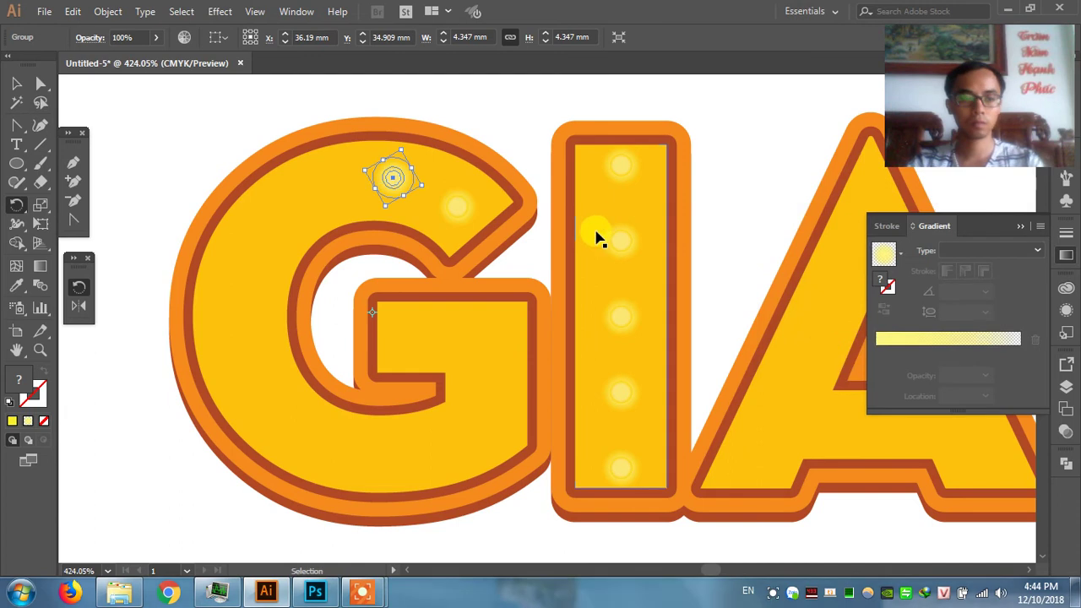
pyautogui.hotkey('ctrl', 'd')
pyautogui.hotkey('ctrl', 'd')
pyautogui.hotkey('ctrl', 'd')
pyautogui.hotkey('ctrl', 'd')
pyautogui.hotkey('ctrl', 'd')
pyautogui.hotkey('ctrl', 'd')
pyautogui.hotkey('ctrl', 'd')
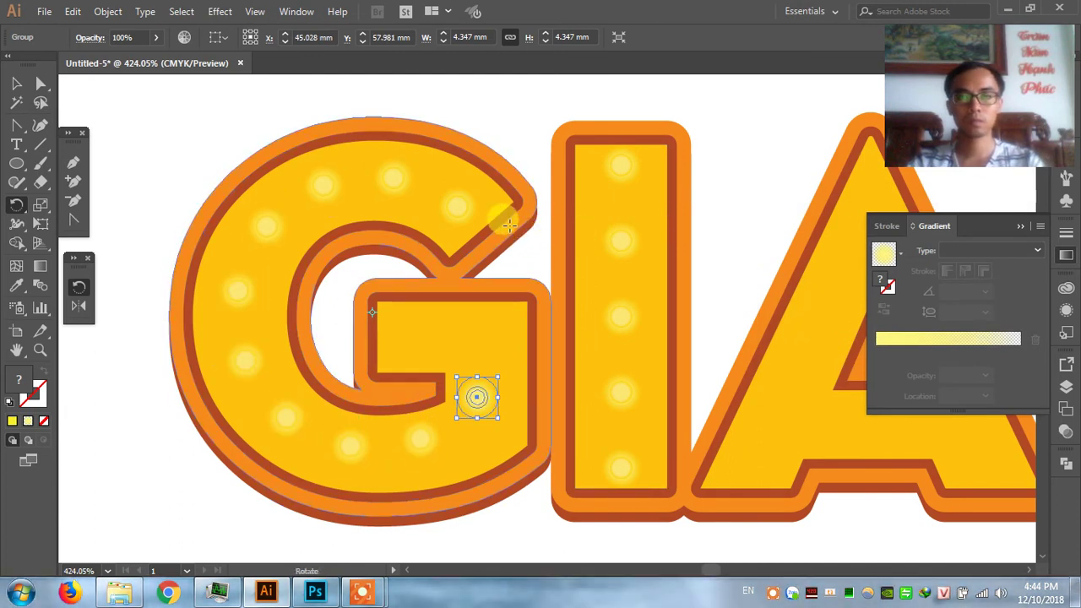
# Move a dot into the G's crossbar, then reframe the view on GIA.
pyautogui.press('v')
pyautogui.click(528, 125)
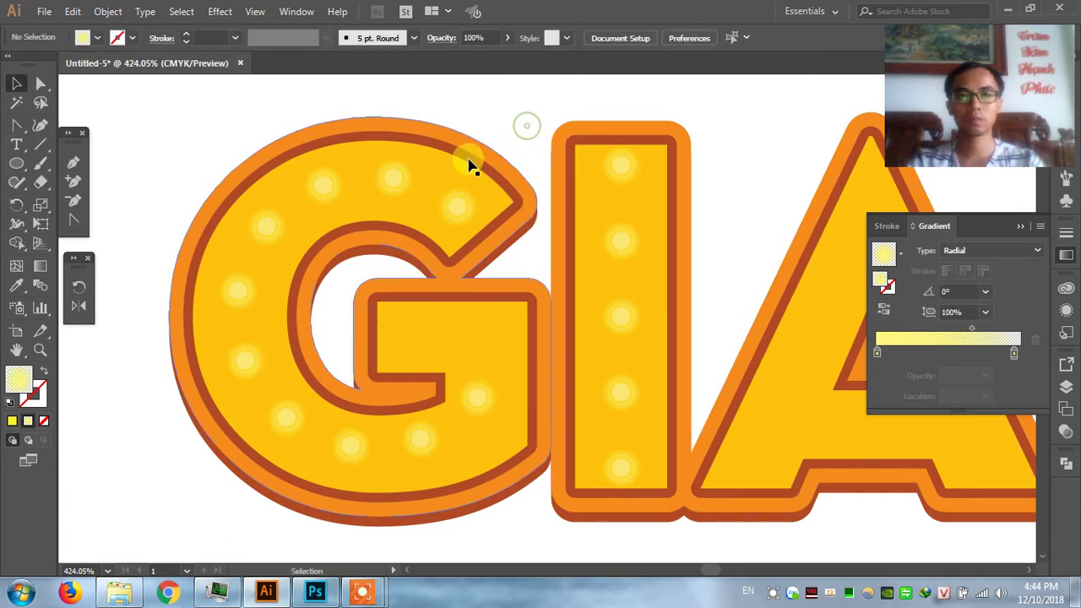
pyautogui.moveTo(457, 206)
pyautogui.mouseDown()
pyautogui.moveTo(412, 338)
pyautogui.moveTo(486, 337)
pyautogui.mouseUp()
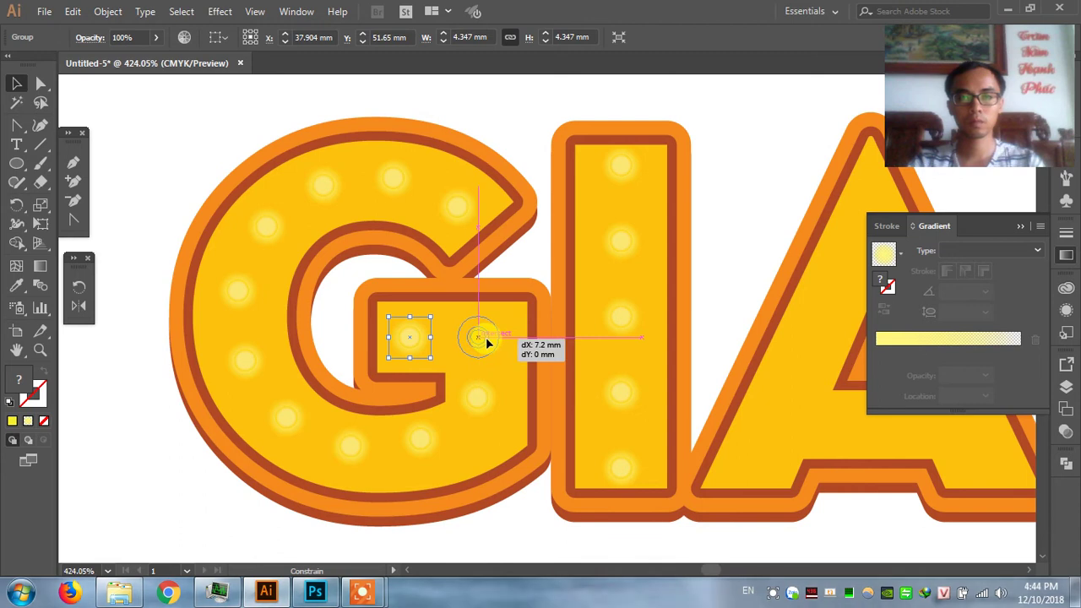
pyautogui.click(755, 198)
pyautogui.hotkey('ctrl', '-')
pyautogui.hotkey('ctrl', '-')
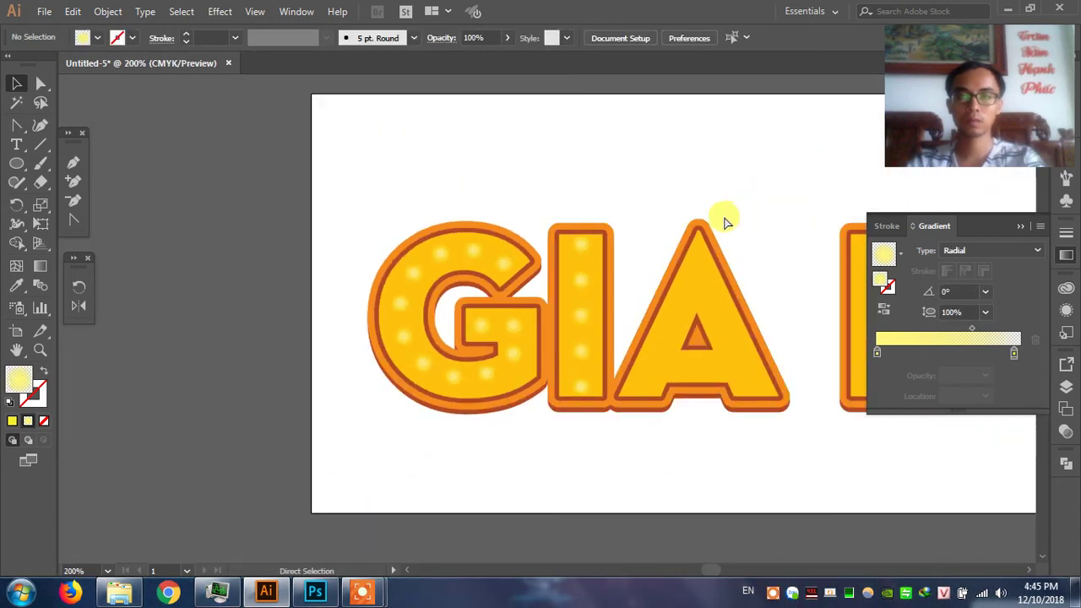
pyautogui.hotkey('ctrl', '-')
pyautogui.press('z')
pyautogui.moveTo(162, 213)
pyautogui.mouseDown()
pyautogui.moveTo(374, 270)
pyautogui.moveTo(739, 416)
pyautogui.mouseUp()
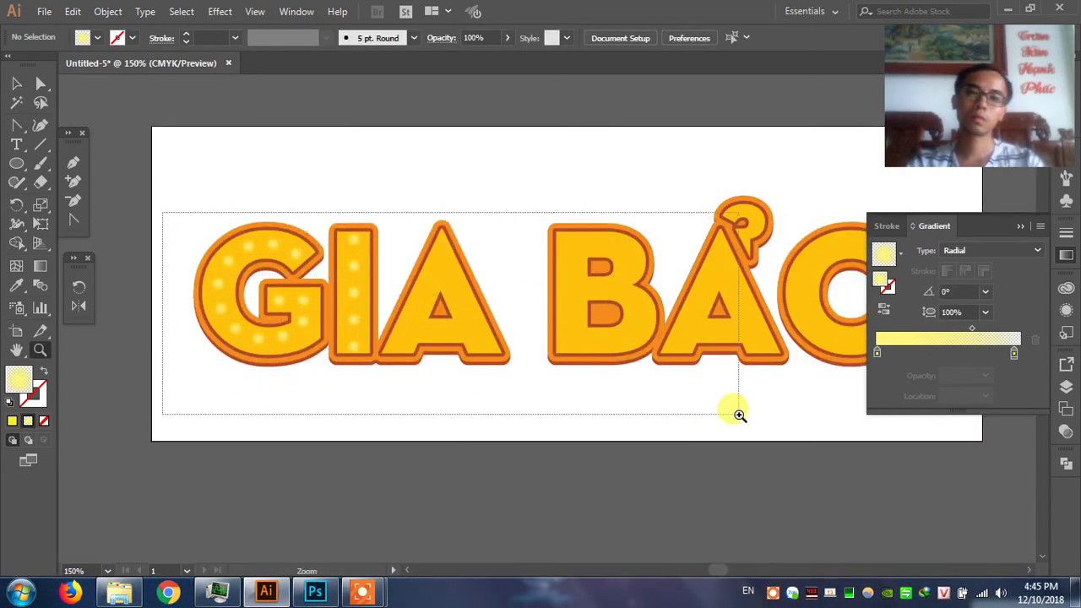
# Copy a glow dot from the I down the A's left leg and mirror copies to the right leg.
pyautogui.press('v')
pyautogui.moveTo(387, 244)
pyautogui.mouseDown()
pyautogui.moveTo(523, 217)
pyautogui.moveTo(538, 239)
pyautogui.moveTo(513, 284)
pyautogui.mouseUp()
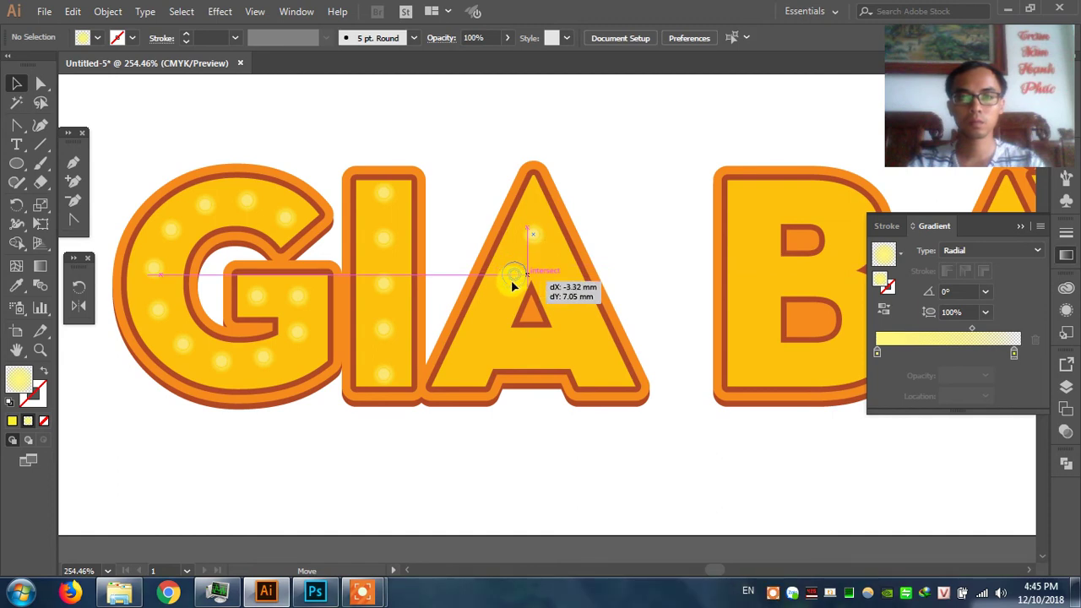
pyautogui.moveTo(511, 279); pyautogui.dragTo(511, 280)
pyautogui.hotkey('ctrl', 'd')
pyautogui.hotkey('ctrl', 'd')
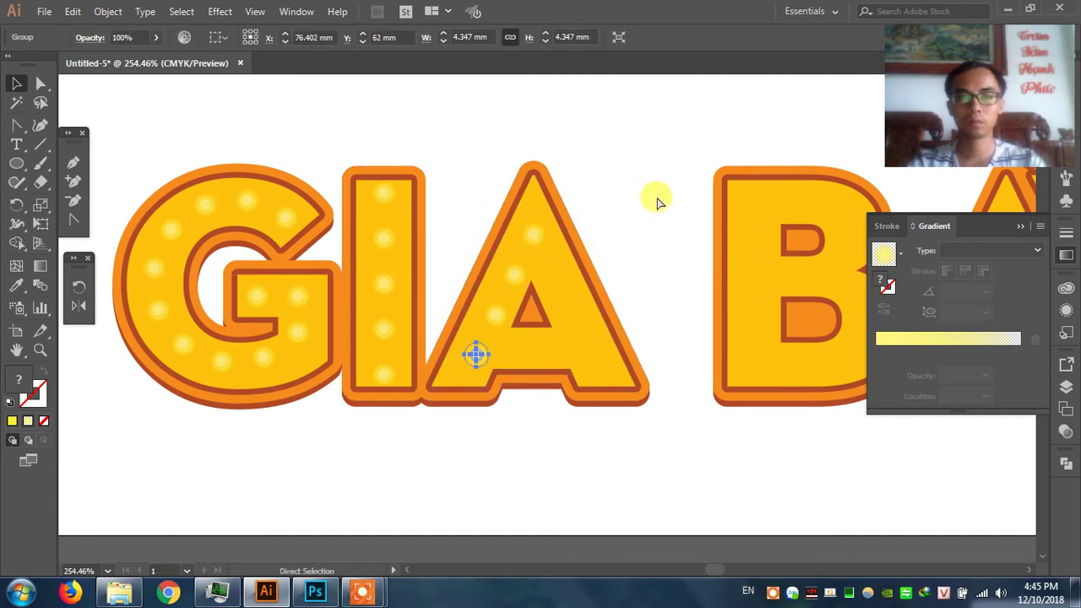
pyautogui.keyDown('shift'); pyautogui.click(478, 355); pyautogui.keyUp('shift')
pyautogui.keyDown('shift'); pyautogui.click(476, 354); pyautogui.keyUp('shift')
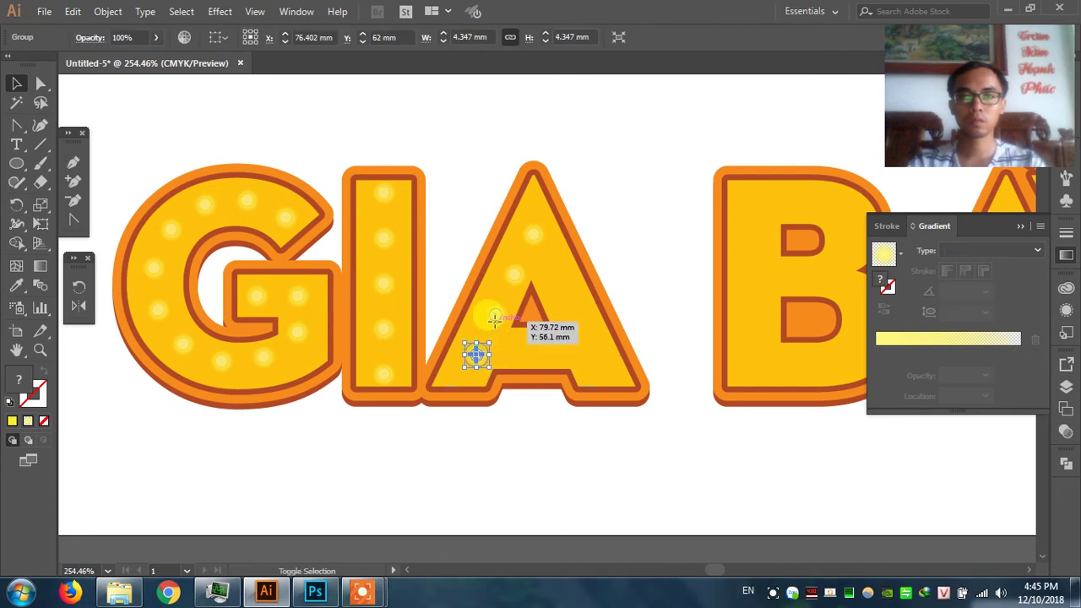
pyautogui.keyDown('shift'); pyautogui.click(494, 314); pyautogui.keyUp('shift')
pyautogui.keyDown('shift'); pyautogui.click(513, 277); pyautogui.keyUp('shift')
pyautogui.click(79, 305)
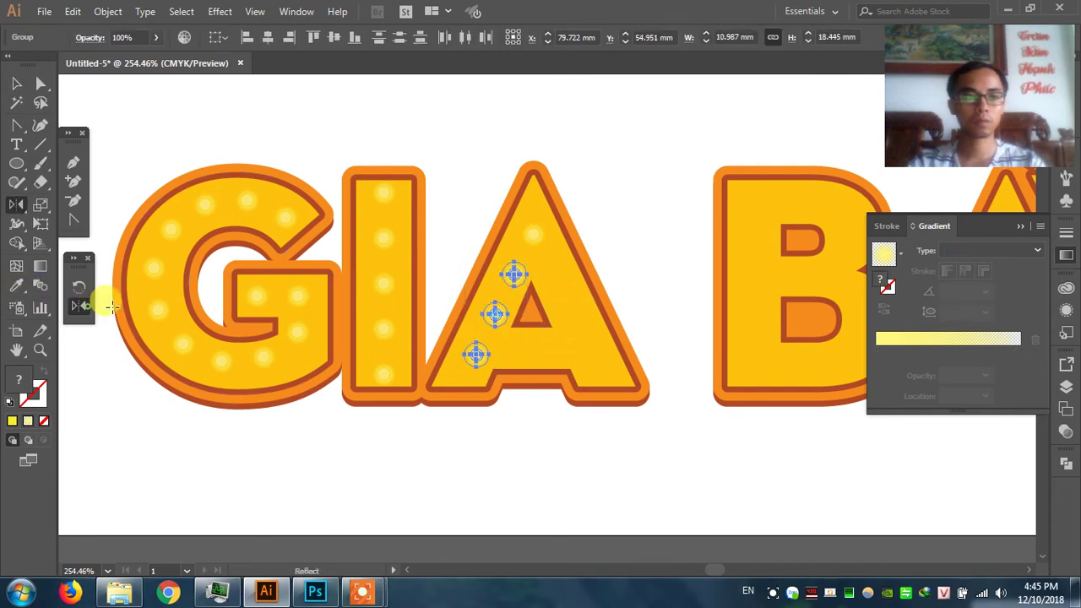
pyautogui.keyDown('alt'); pyautogui.click(532, 292); pyautogui.keyUp('alt')
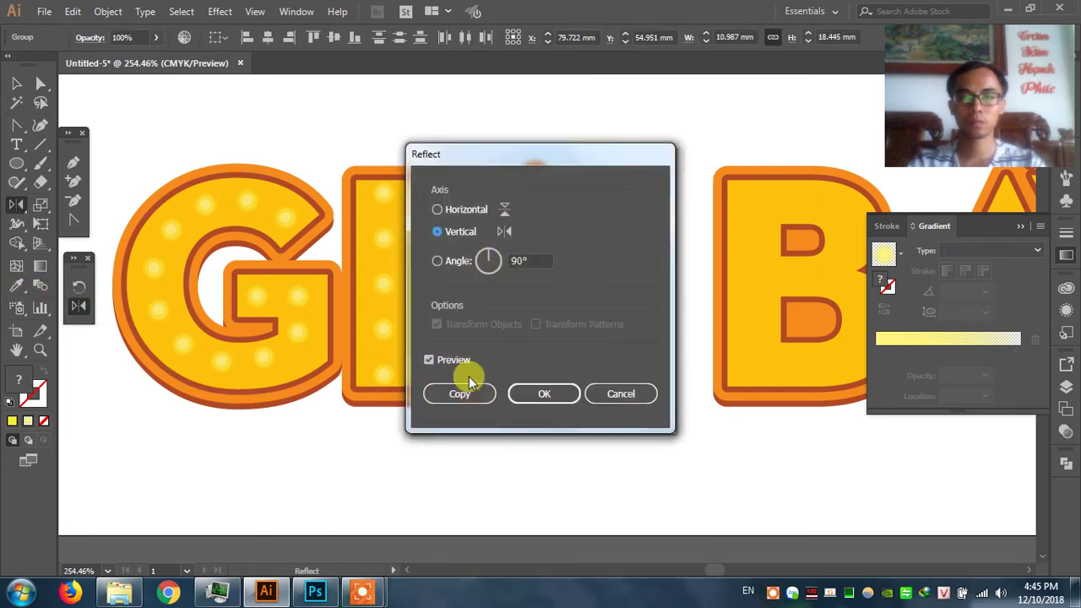
pyautogui.click(458, 391)
pyautogui.click(641, 200)
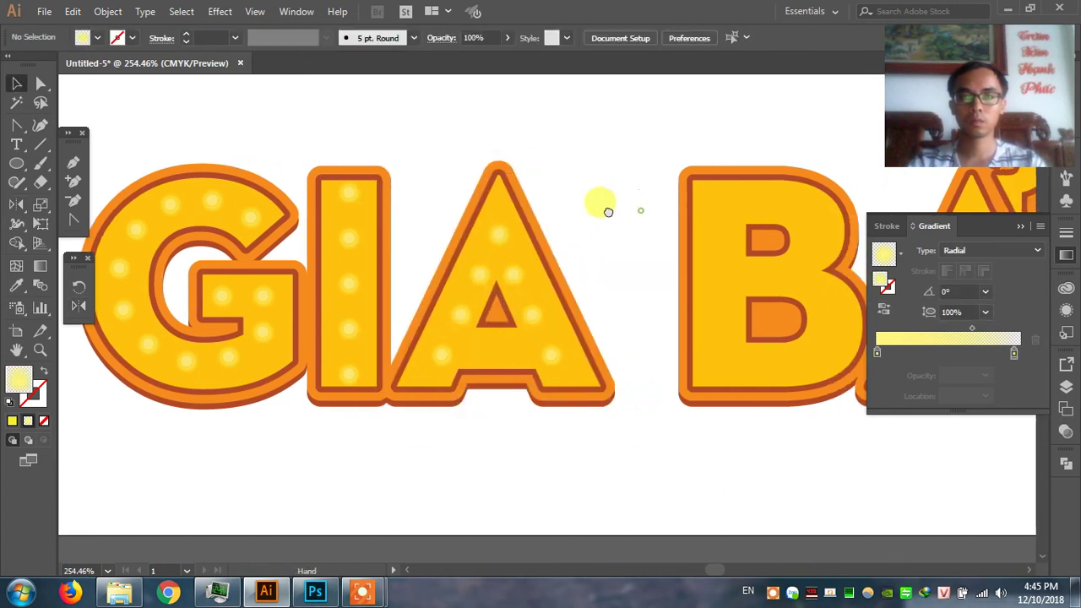
# Delete the six misplaced glow dots from the A.
pyautogui.moveTo(299, 133); pyautogui.dragTo(657, 433)
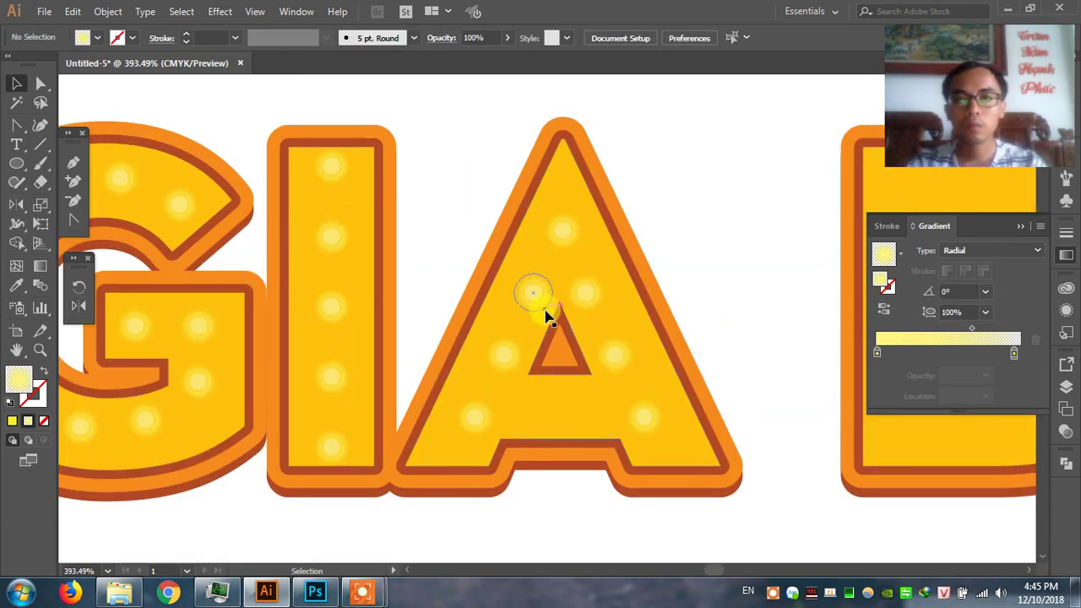
pyautogui.scroll(-1, 591, 380)
pyautogui.hscroll(1, 591, 380)
pyautogui.click(441, 390)
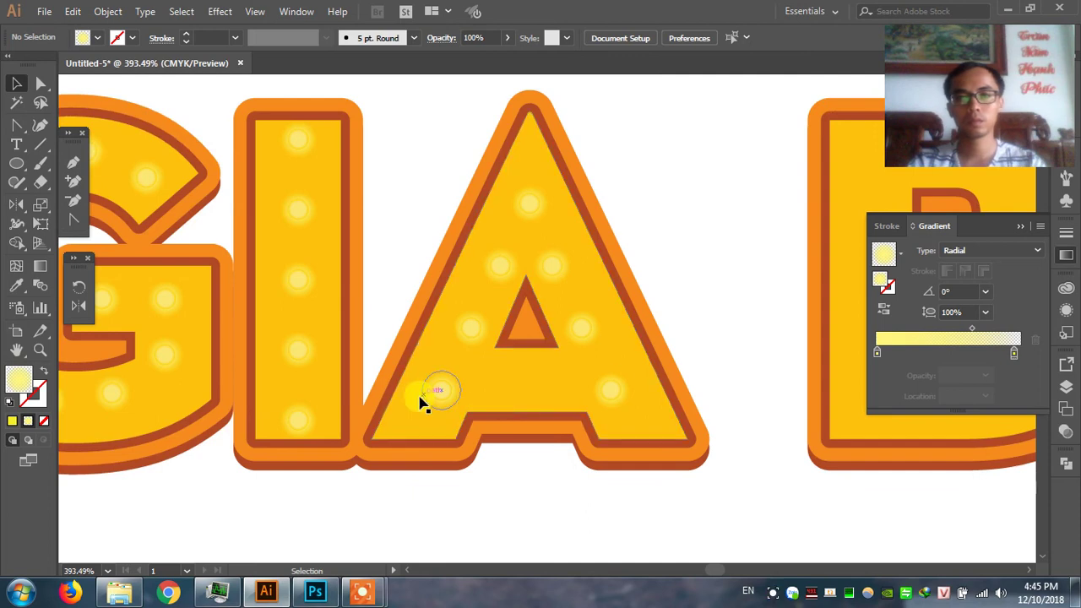
pyautogui.keyDown('shift'); pyautogui.click(611, 390); pyautogui.keyUp('shift')
pyautogui.keyDown('shift'); pyautogui.click(581, 328); pyautogui.keyUp('shift')
pyautogui.keyDown('shift'); pyautogui.click(552, 266); pyautogui.keyUp('shift')
pyautogui.keyDown('shift'); pyautogui.click(532, 203); pyautogui.keyUp('shift')
pyautogui.press('Delete')
pyautogui.click(500, 267)
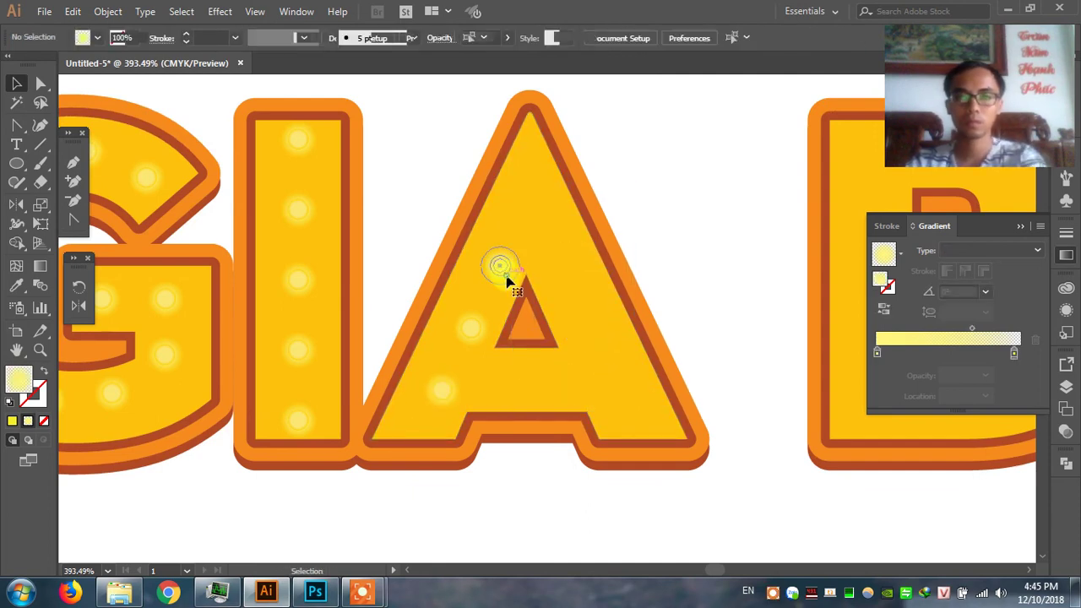
pyautogui.press('Delete')
# Line up four glow dots along the A's left stroke and mirror them onto the right stroke.
pyautogui.moveTo(435, 418)
pyautogui.mouseDown()
pyautogui.moveTo(424, 421)
pyautogui.moveTo(457, 356)
pyautogui.mouseUp()
pyautogui.hotkey('ctrl', 'd')
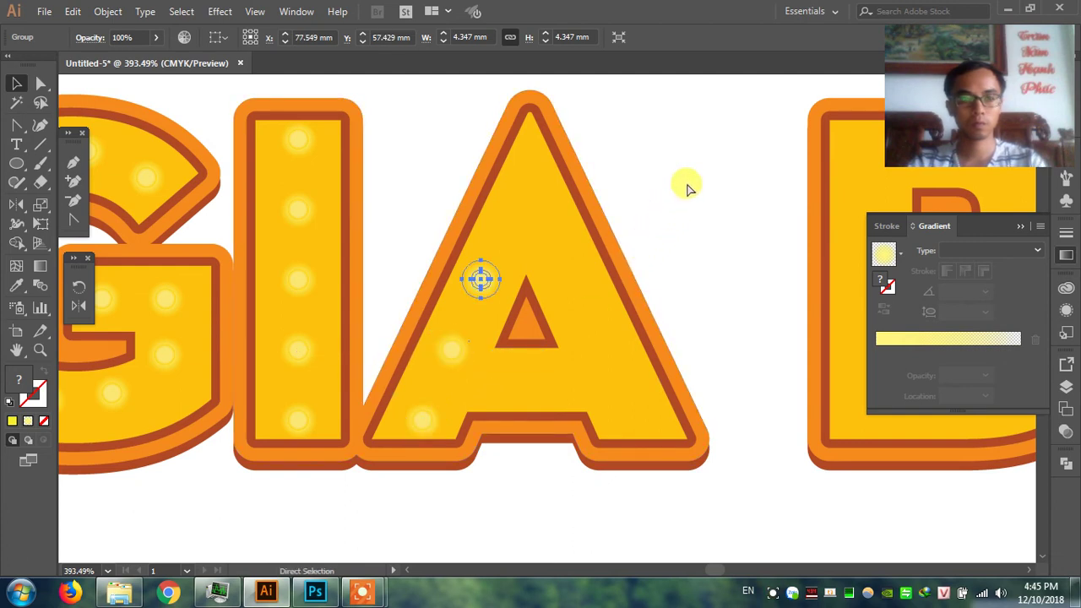
pyautogui.hotkey('ctrl', 'd')
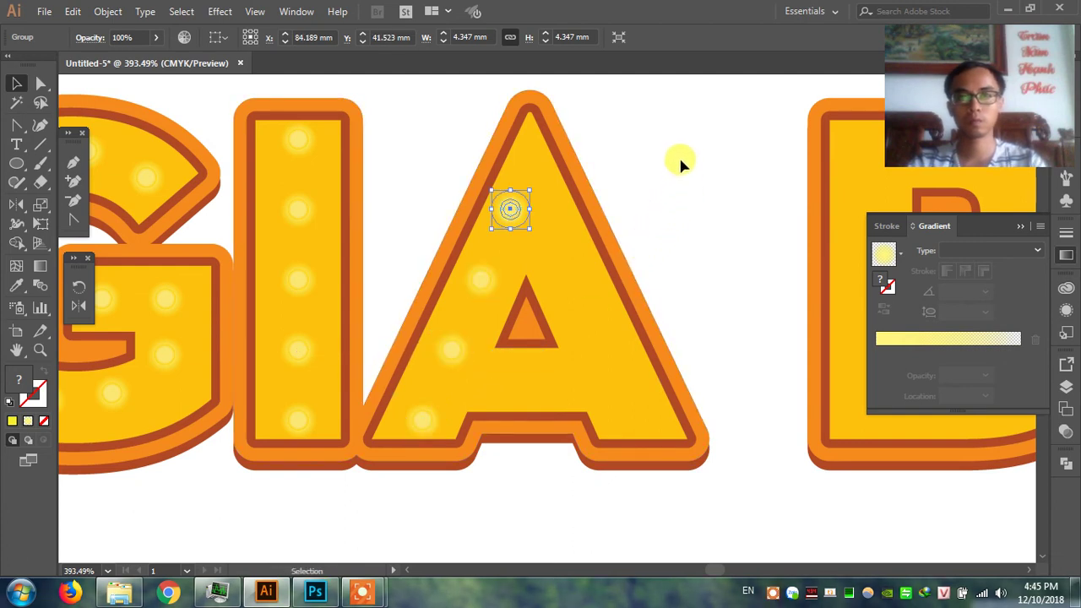
pyautogui.click(681, 163)
pyautogui.click(426, 422)
pyautogui.keyDown('shift'); pyautogui.click(456, 350); pyautogui.keyUp('shift')
pyautogui.keyDown('shift'); pyautogui.click(485, 279); pyautogui.keyUp('shift')
pyautogui.keyDown('shift'); pyautogui.click(511, 212); pyautogui.keyUp('shift')
pyautogui.moveTo(513, 216); pyautogui.dragTo(512, 218)
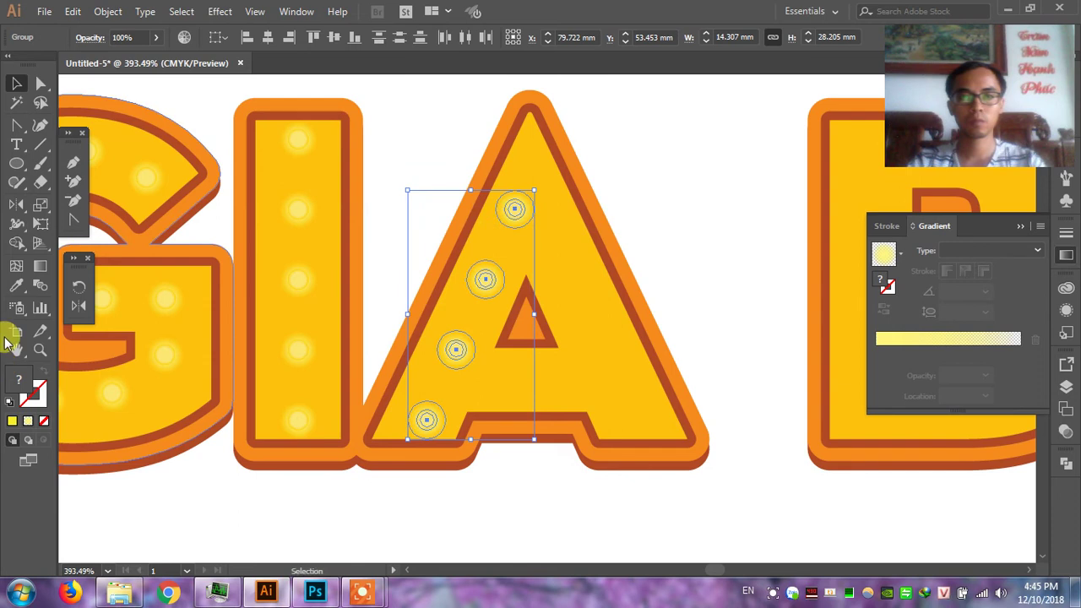
pyautogui.click(79, 306)
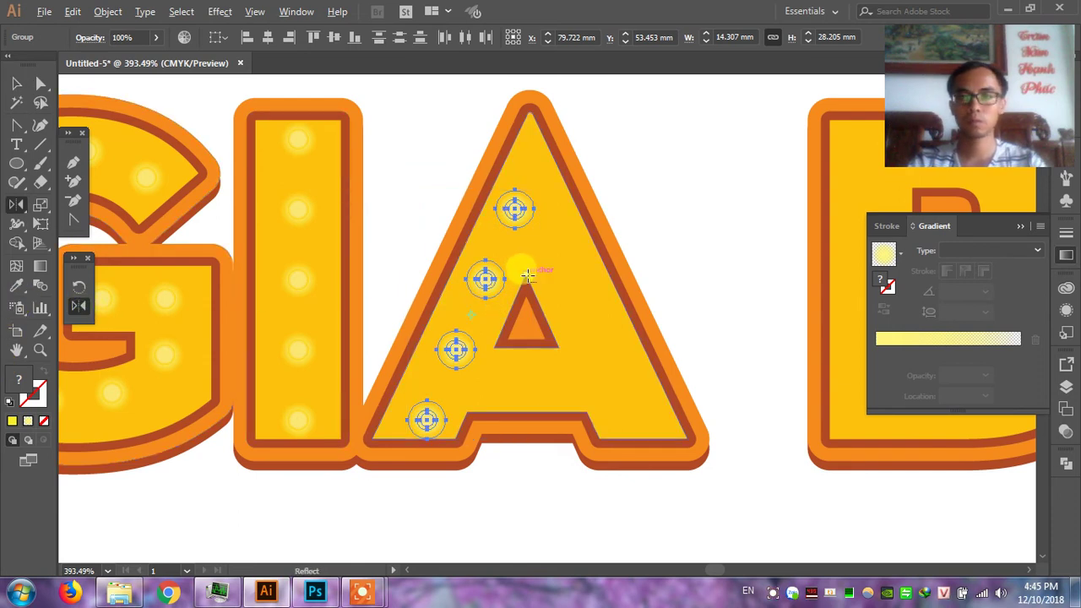
pyautogui.keyDown('alt'); pyautogui.click(527, 276); pyautogui.keyUp('alt')
pyautogui.click(456, 394)
pyautogui.press('v')
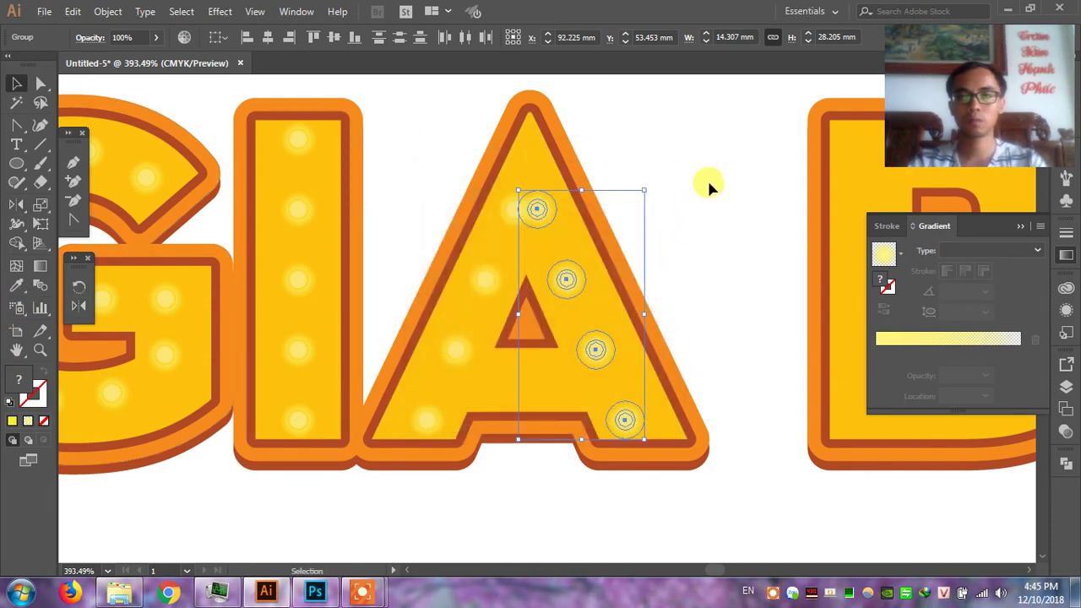
# Nudge individual glow dots in the A into their final positions.
pyautogui.click(707, 186)
pyautogui.moveTo(675, 188); pyautogui.dragTo(649, 204)
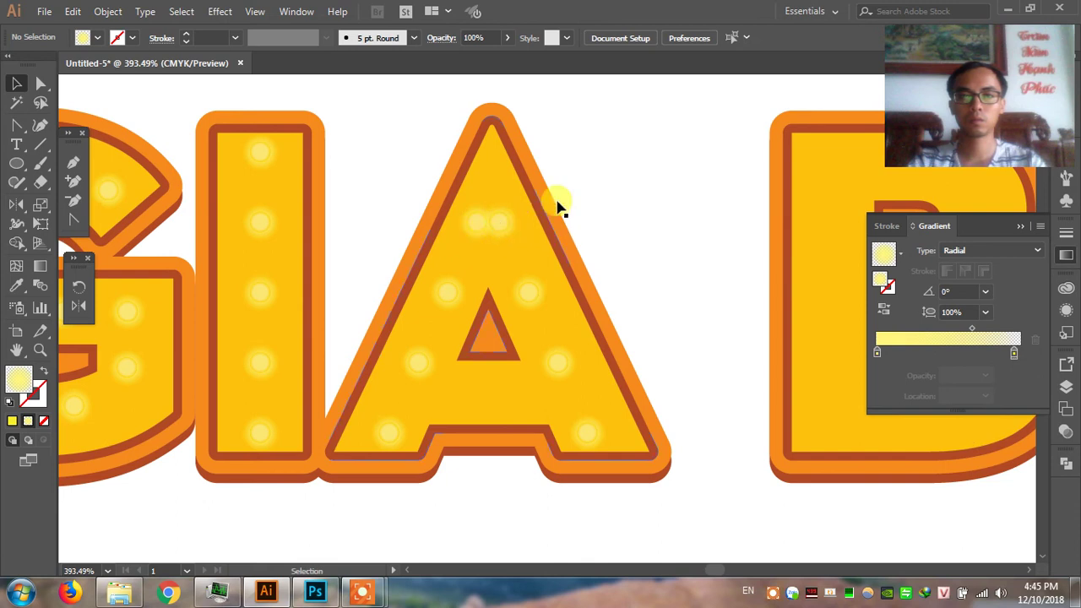
pyautogui.moveTo(503, 229); pyautogui.dragTo(495, 231)
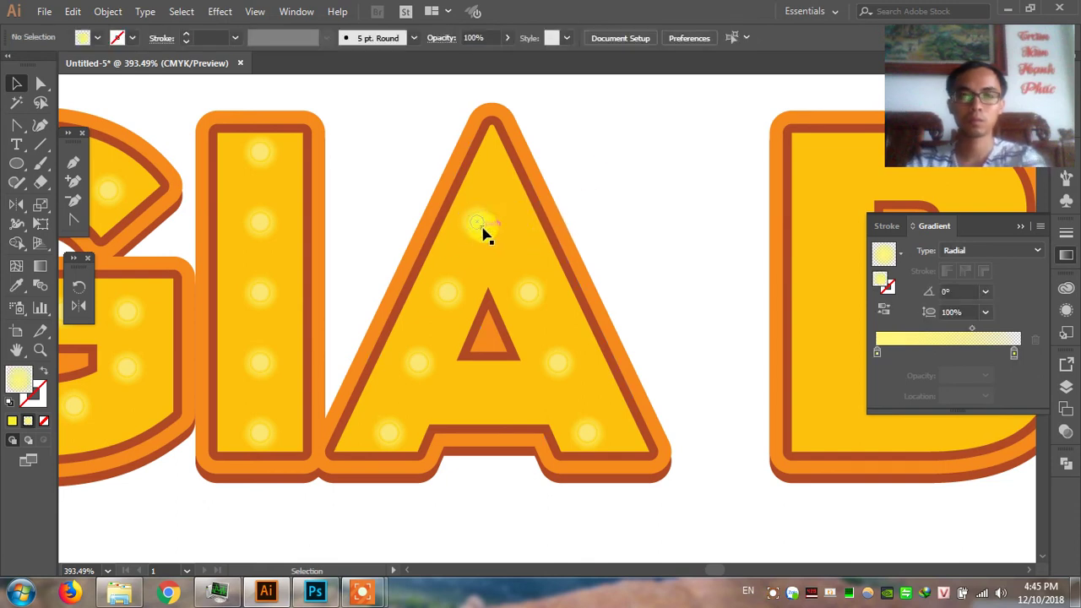
pyautogui.click(691, 154)
pyautogui.scroll(-1, 591, 217)
pyautogui.moveTo(564, 338); pyautogui.dragTo(494, 369)
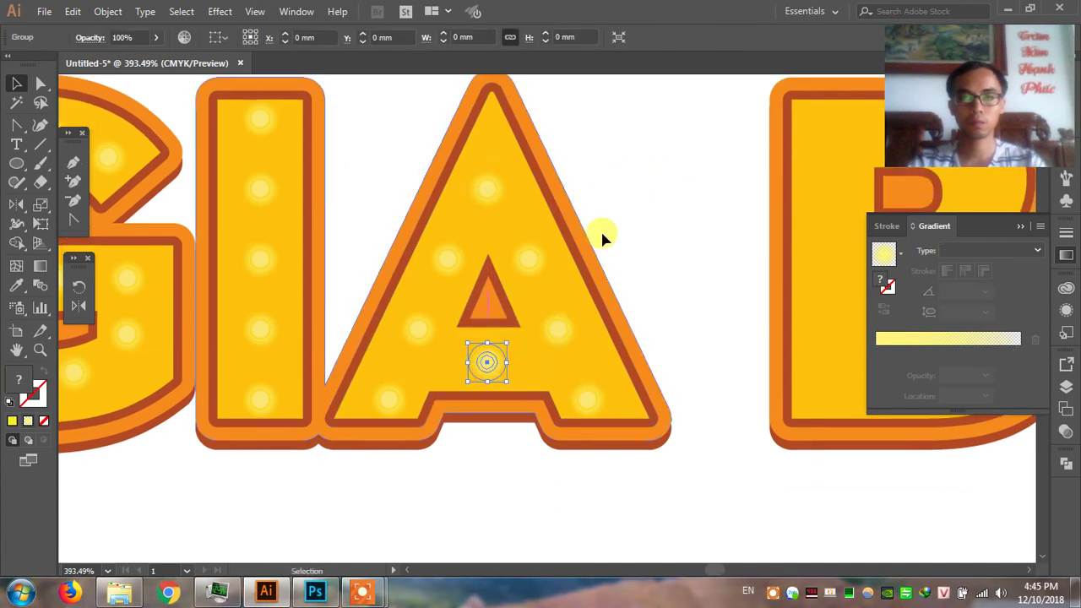
pyautogui.hotkey('ctrl', '-')
pyautogui.hotkey('ctrl', '-')
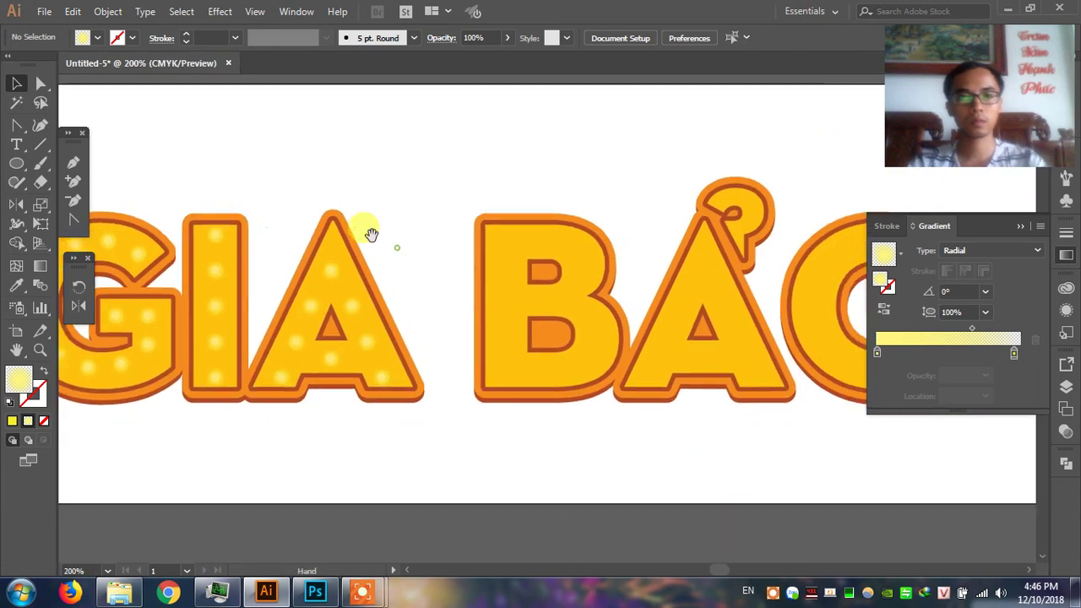
# Copy the I's column of five glow dots onto the B's stem.
pyautogui.moveTo(169, 176); pyautogui.dragTo(758, 445)
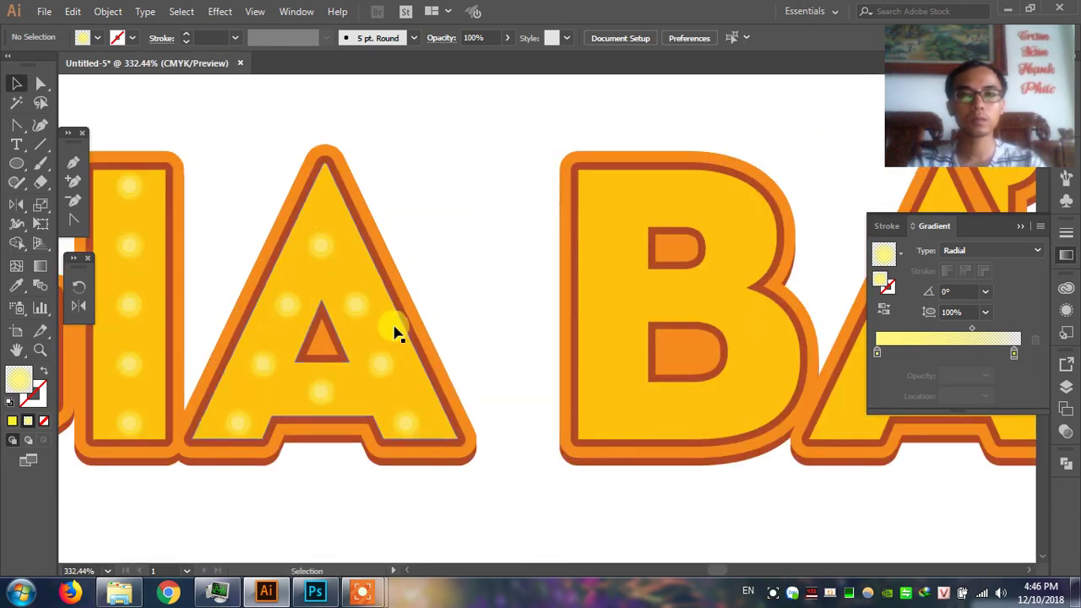
pyautogui.hscroll(-1, 292, 302)
pyautogui.click(157, 182)
pyautogui.keyDown('shift'); pyautogui.click(151, 243); pyautogui.keyUp('shift')
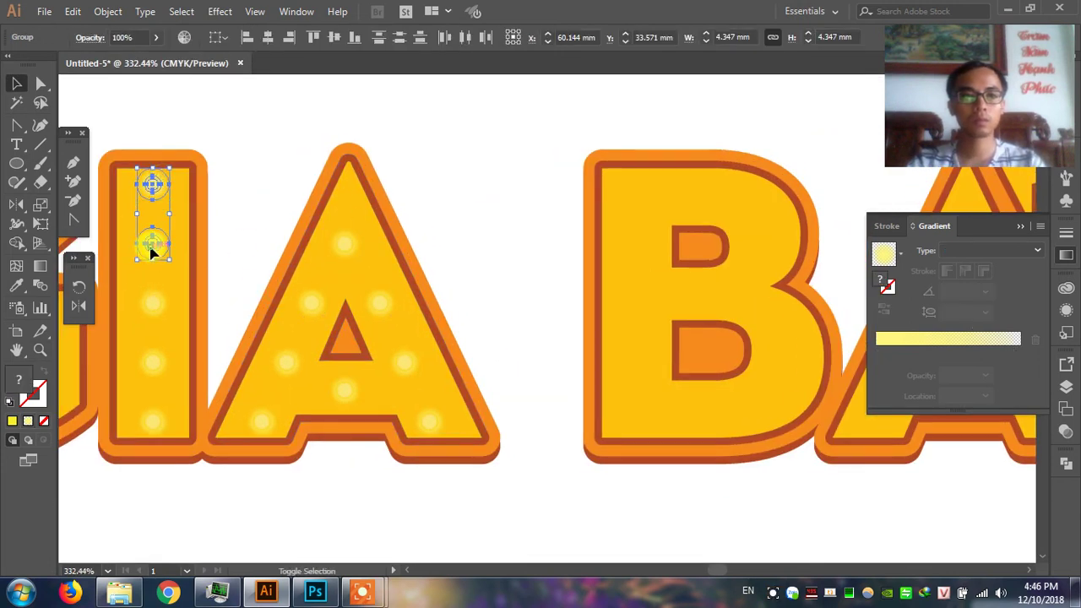
pyautogui.keyDown('shift'); pyautogui.click(152, 303); pyautogui.keyUp('shift')
pyautogui.keyDown('shift'); pyautogui.click(152, 361); pyautogui.keyUp('shift')
pyautogui.keyDown('shift'); pyautogui.click(161, 423); pyautogui.keyUp('shift')
pyautogui.moveTo(154, 363); pyautogui.dragTo(637, 344)
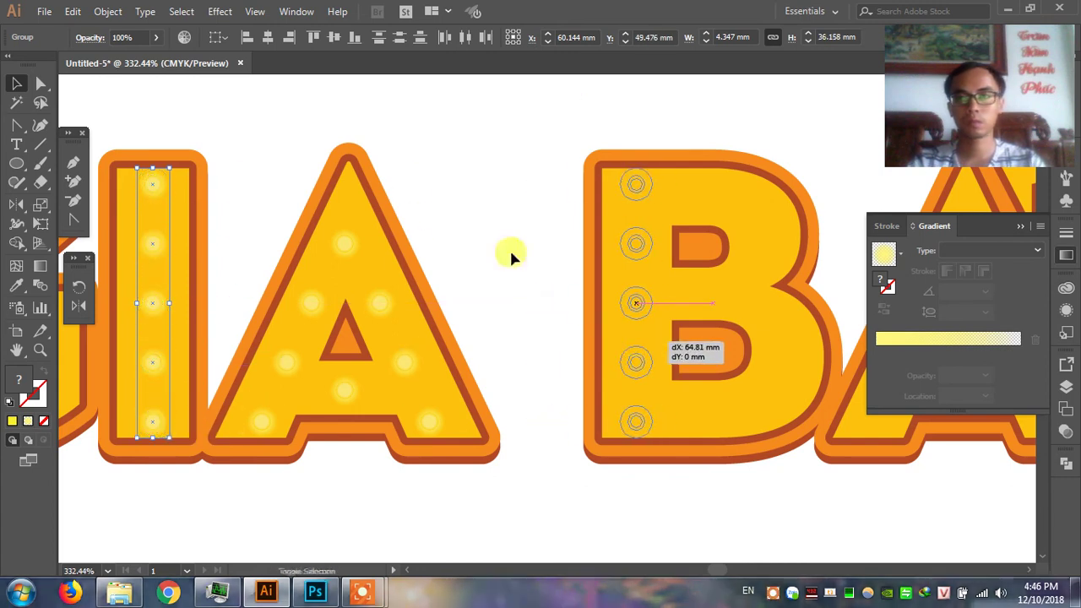
pyautogui.click(459, 205)
# Add glow dots at the B's top-left and nudge them into the upper bowl.
pyautogui.hscroll(3, 495, 206)
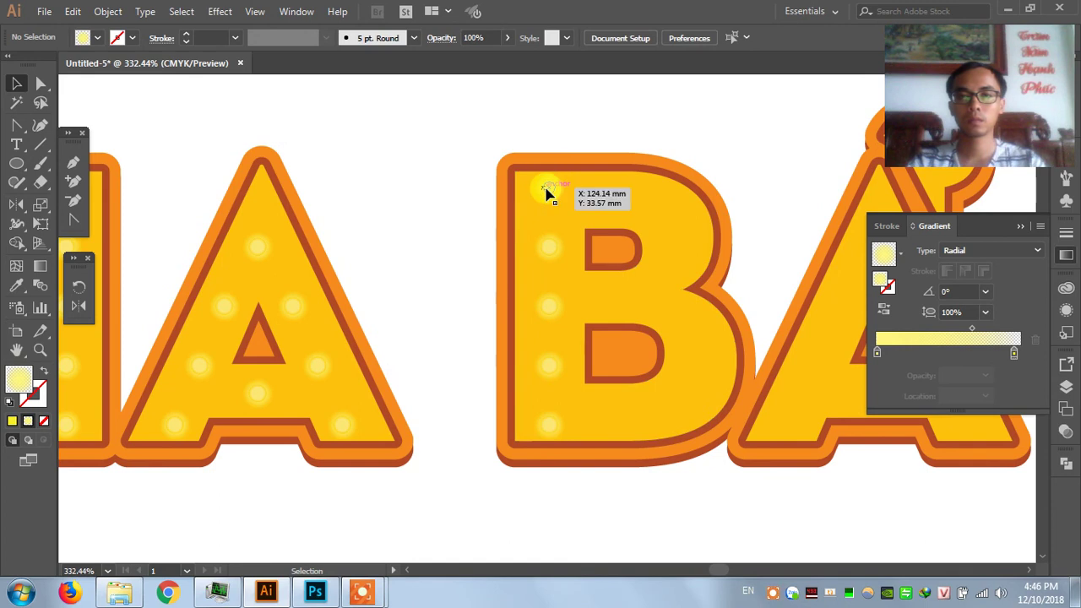
pyautogui.click(549, 425)
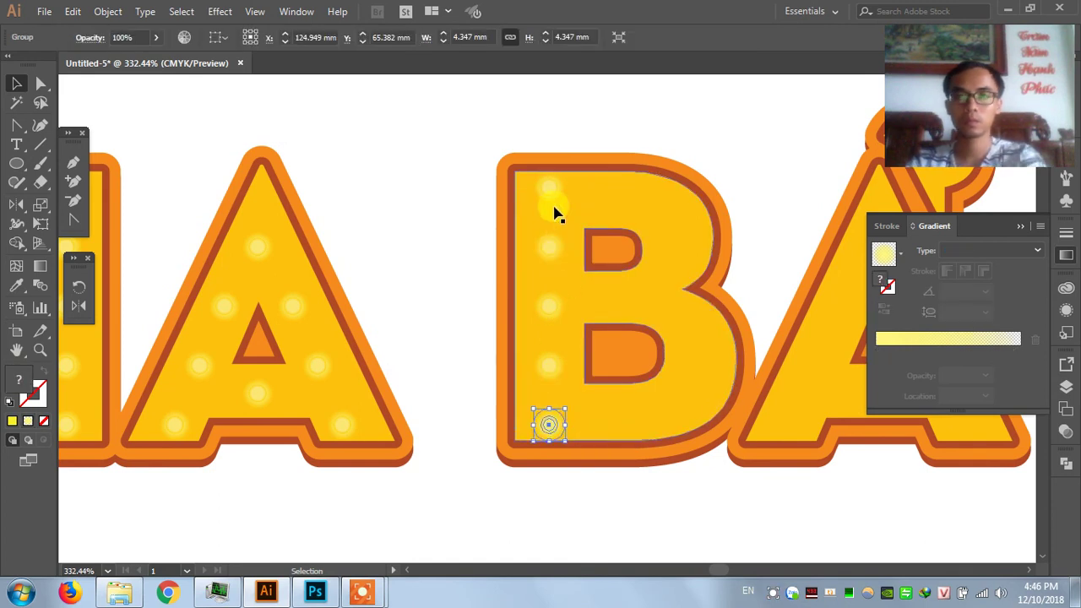
pyautogui.moveTo(553, 210); pyautogui.dragTo(553, 348)
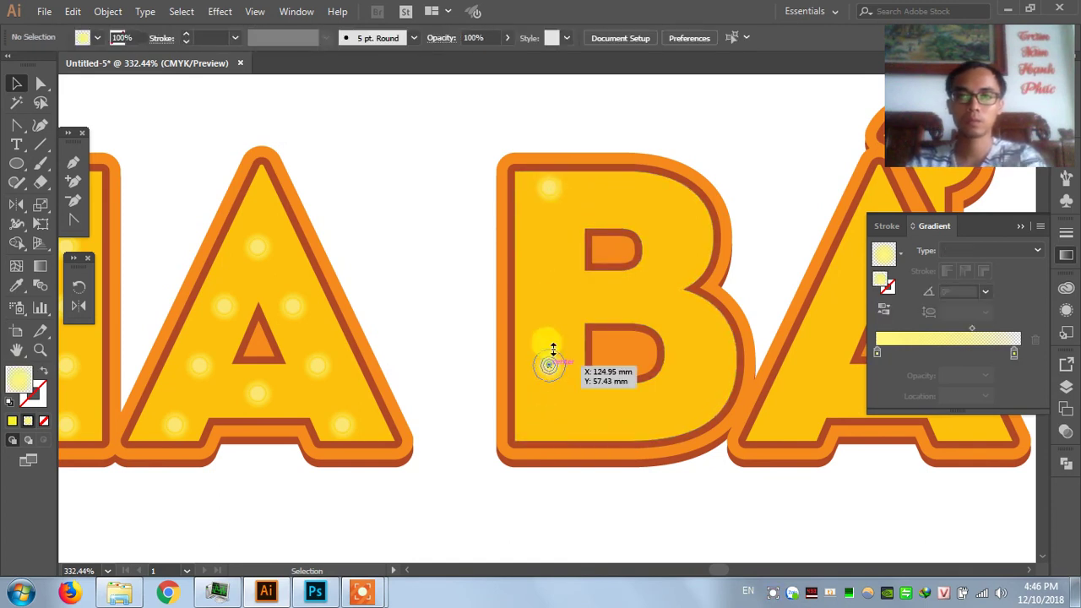
pyautogui.moveTo(554, 348)
pyautogui.mouseDown()
pyautogui.moveTo(551, 213)
pyautogui.moveTo(612, 207)
pyautogui.mouseUp()
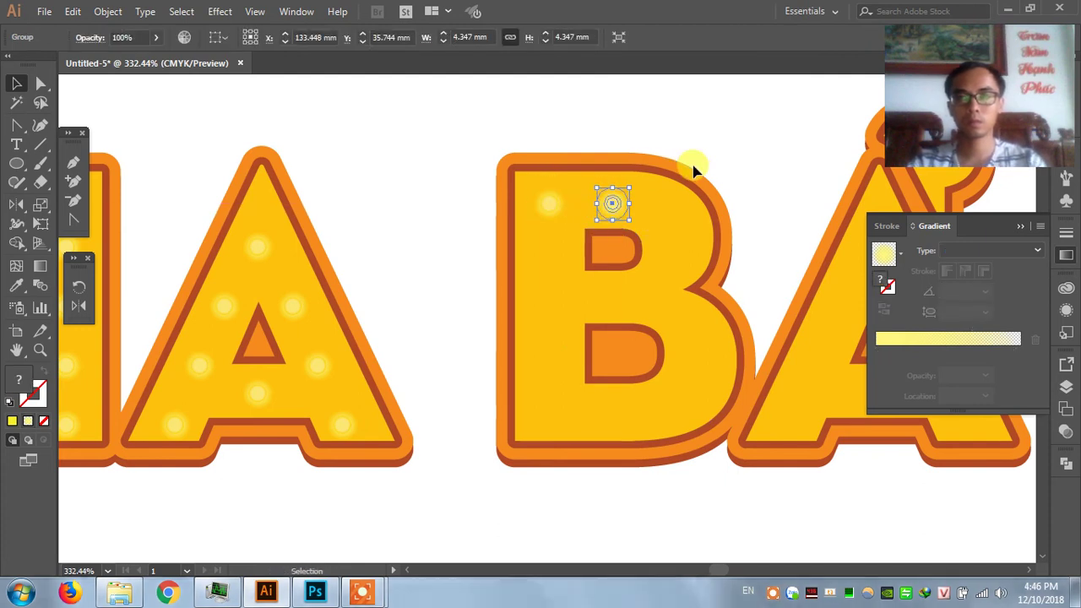
pyautogui.hotkey('ctrl', 'd')
pyautogui.moveTo(683, 204)
pyautogui.mouseDown()
pyautogui.moveTo(684, 245)
pyautogui.moveTo(659, 301)
pyautogui.moveTo(613, 306)
pyautogui.mouseUp()
pyautogui.click(759, 148)
pyautogui.moveTo(676, 243); pyautogui.dragTo(683, 235)
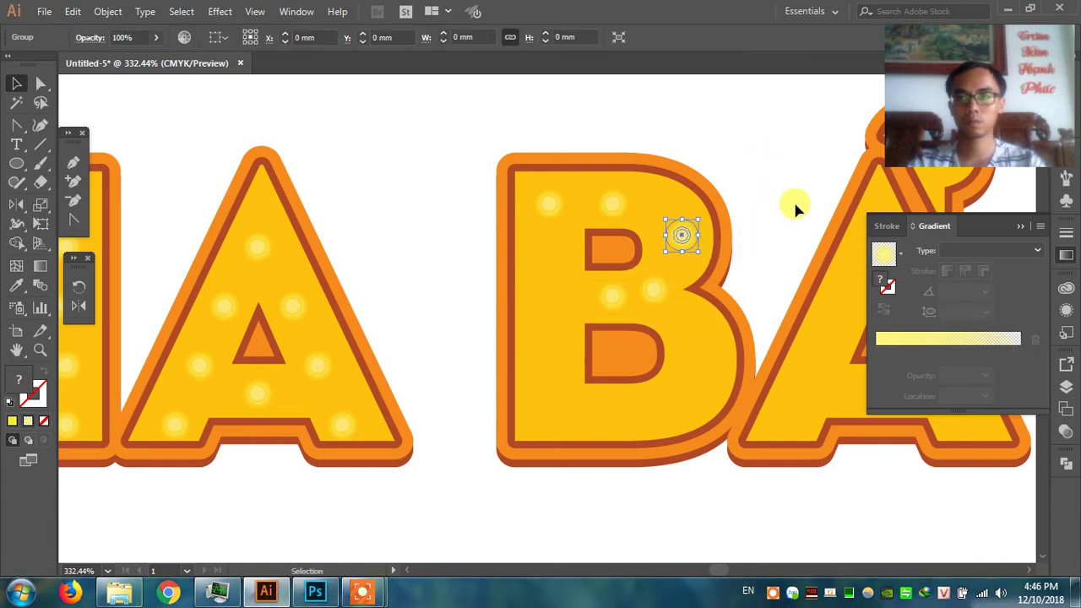
pyautogui.moveTo(655, 291); pyautogui.dragTo(667, 297)
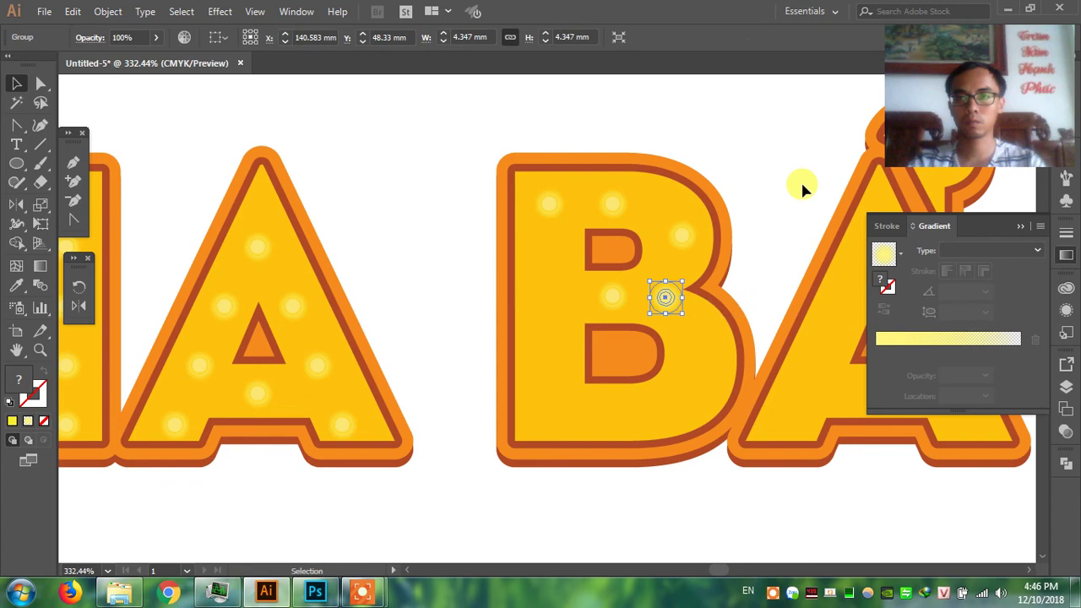
pyautogui.click(803, 188)
pyautogui.moveTo(775, 220); pyautogui.dragTo(751, 204)
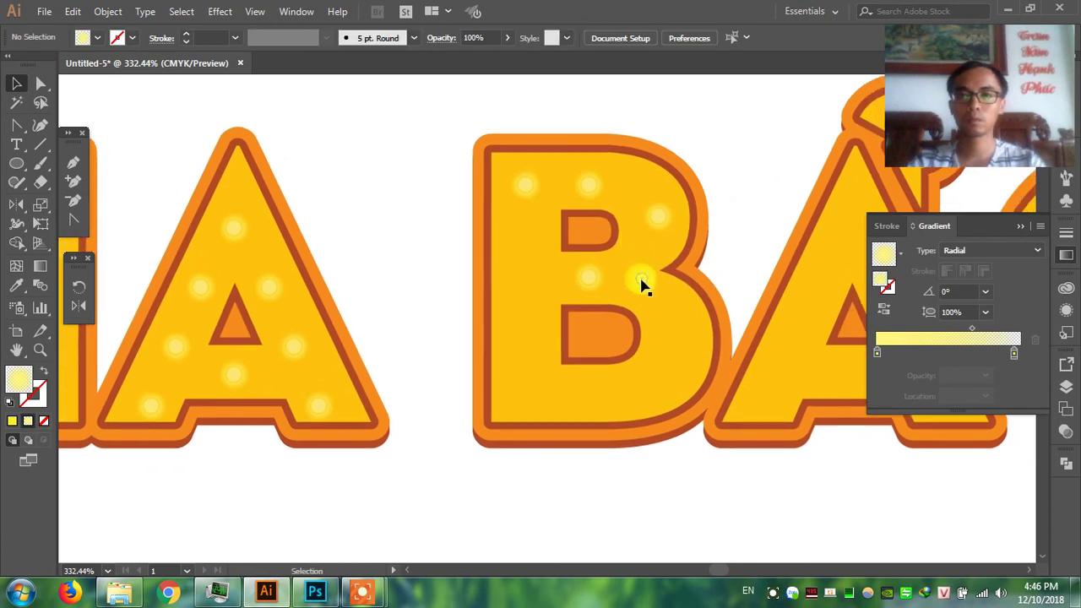
# Reposition a dot inside the B and copy two more dots lower down.
pyautogui.moveTo(641, 282)
pyautogui.mouseDown()
pyautogui.moveTo(523, 283)
pyautogui.moveTo(536, 283)
pyautogui.moveTo(526, 280)
pyautogui.moveTo(536, 204)
pyautogui.moveTo(527, 192)
pyautogui.mouseUp()
pyautogui.click(755, 169)
pyautogui.click(381, 270)
pyautogui.click(381, 261)
pyautogui.click(560, 306)
pyautogui.moveTo(525, 282); pyautogui.dragTo(526, 346)
pyautogui.hotkey('ctrl', 'd')
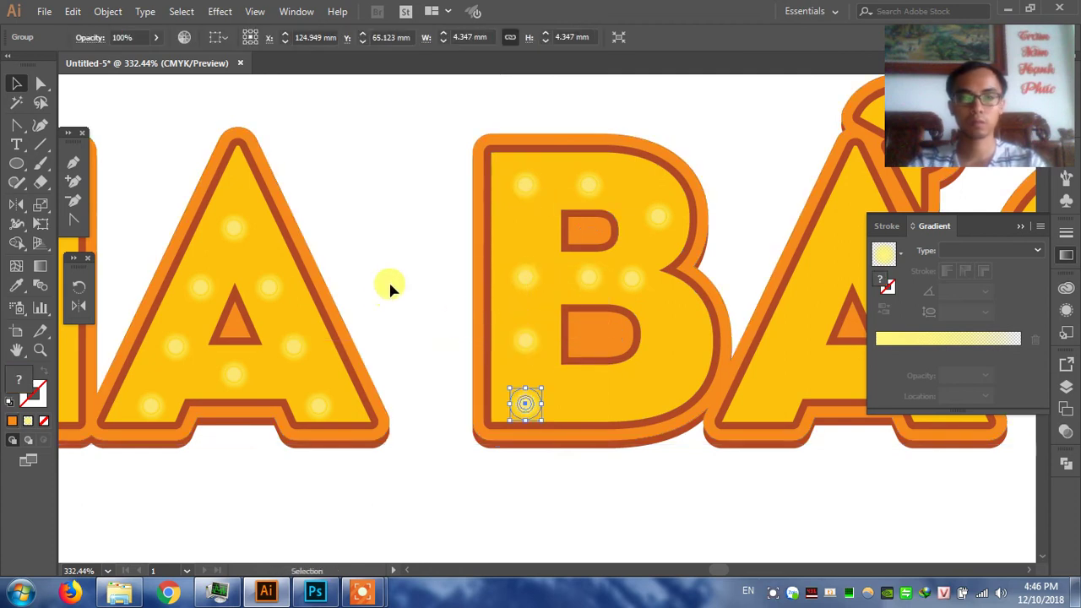
pyautogui.click(388, 279)
# Replace the three lower B dots with evenly spaced copies of the top dot.
pyautogui.click(527, 408)
pyautogui.keyDown('shift'); pyautogui.click(525, 341); pyautogui.keyUp('shift')
pyautogui.keyDown('shift'); pyautogui.click(526, 278); pyautogui.keyUp('shift')
pyautogui.click(438, 199)
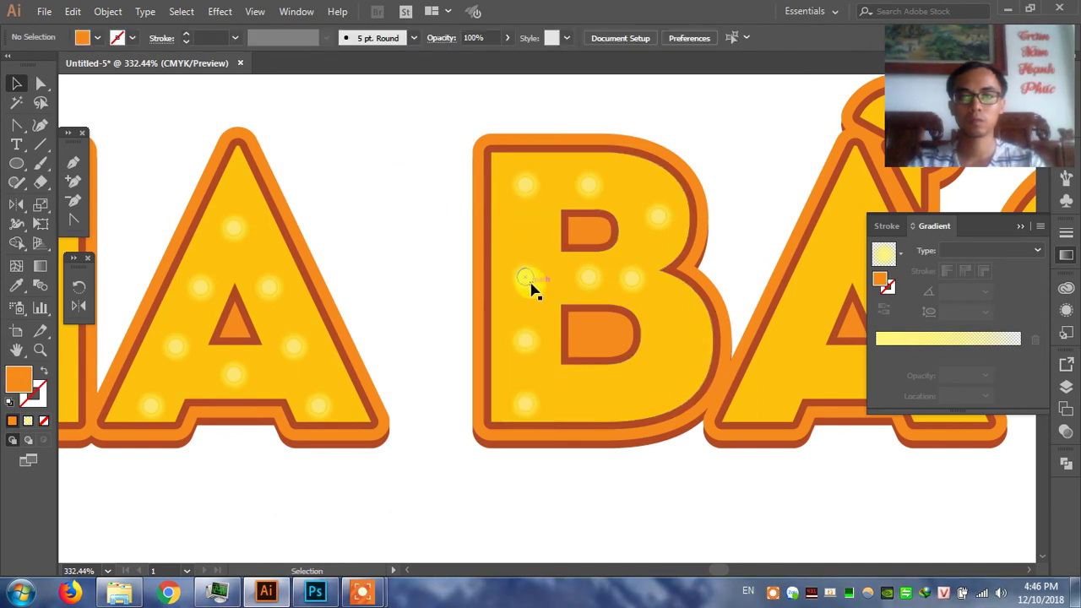
pyautogui.click(526, 276)
pyautogui.keyDown('shift'); pyautogui.click(525, 339); pyautogui.keyUp('shift')
pyautogui.keyDown('shift'); pyautogui.click(526, 407); pyautogui.keyUp('shift')
pyautogui.press('Delete')
pyautogui.moveTo(525, 186); pyautogui.dragTo(525, 251)
pyautogui.hotkey('ctrl', 'd')
pyautogui.hotkey('ctrl', 'd')
pyautogui.click(378, 258)
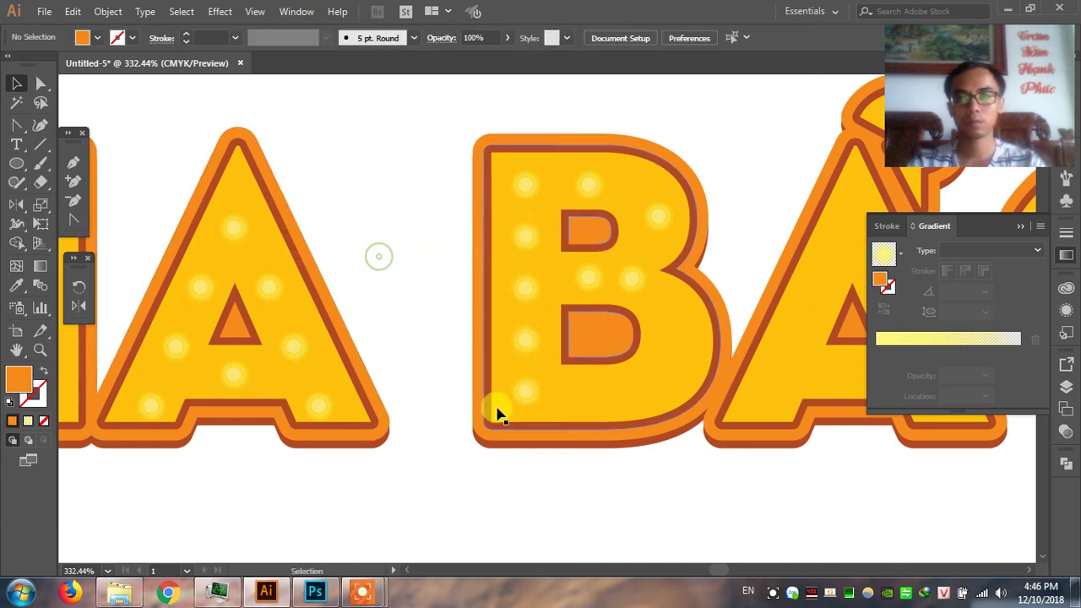
# Add glow dots along the B's lower edge and right side, then fine-tune their positions.
pyautogui.moveTo(534, 399); pyautogui.dragTo(647, 391)
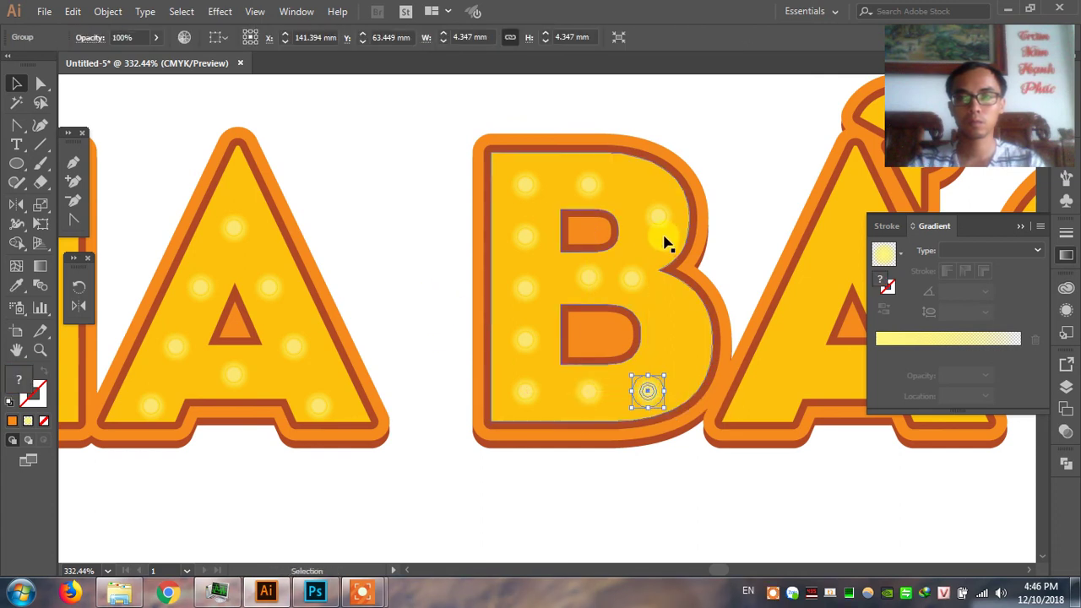
pyautogui.moveTo(592, 186)
pyautogui.mouseDown()
pyautogui.moveTo(656, 191)
pyautogui.moveTo(644, 196)
pyautogui.moveTo(633, 284)
pyautogui.moveTo(649, 390)
pyautogui.moveTo(683, 349)
pyautogui.moveTo(651, 295)
pyautogui.moveTo(589, 280)
pyautogui.moveTo(645, 245)
pyautogui.mouseUp()
pyautogui.click(746, 162)
pyautogui.moveTo(751, 173); pyautogui.dragTo(760, 169)
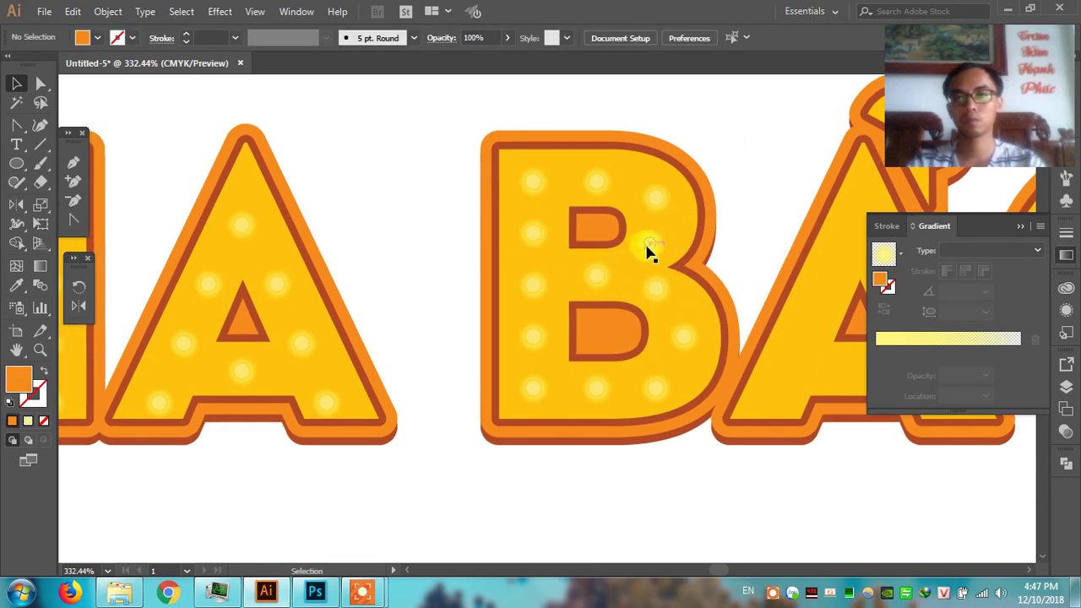
pyautogui.moveTo(657, 249); pyautogui.dragTo(656, 247)
pyautogui.moveTo(657, 199); pyautogui.dragTo(657, 190)
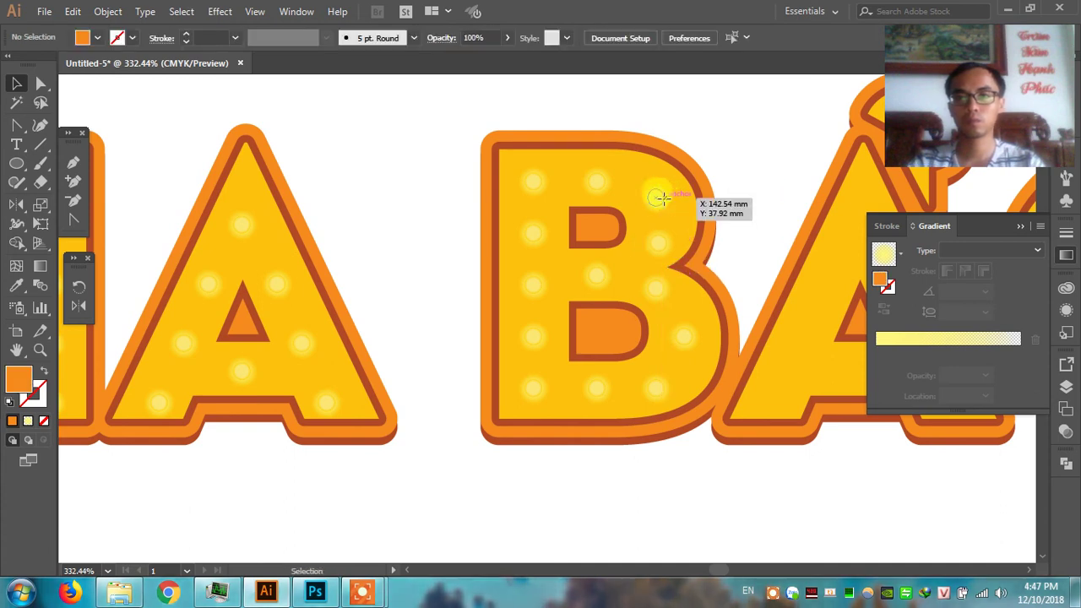
pyautogui.click(744, 167)
pyautogui.scroll(-1, 737, 176)
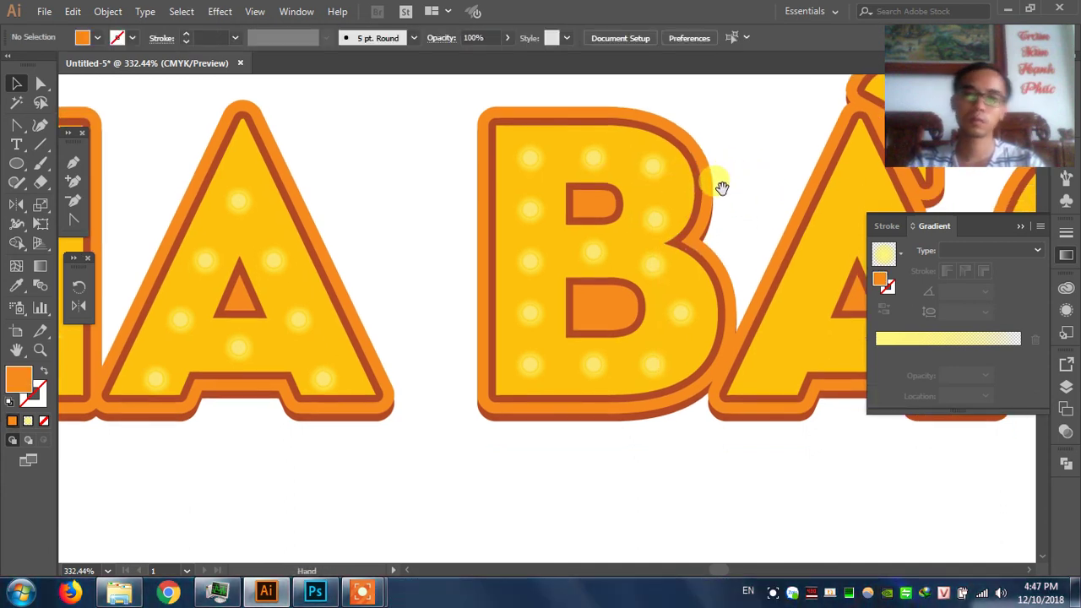
pyautogui.moveTo(524, 265); pyautogui.dragTo(526, 255)
pyautogui.click(390, 257)
pyautogui.moveTo(421, 278); pyautogui.dragTo(181, 340)
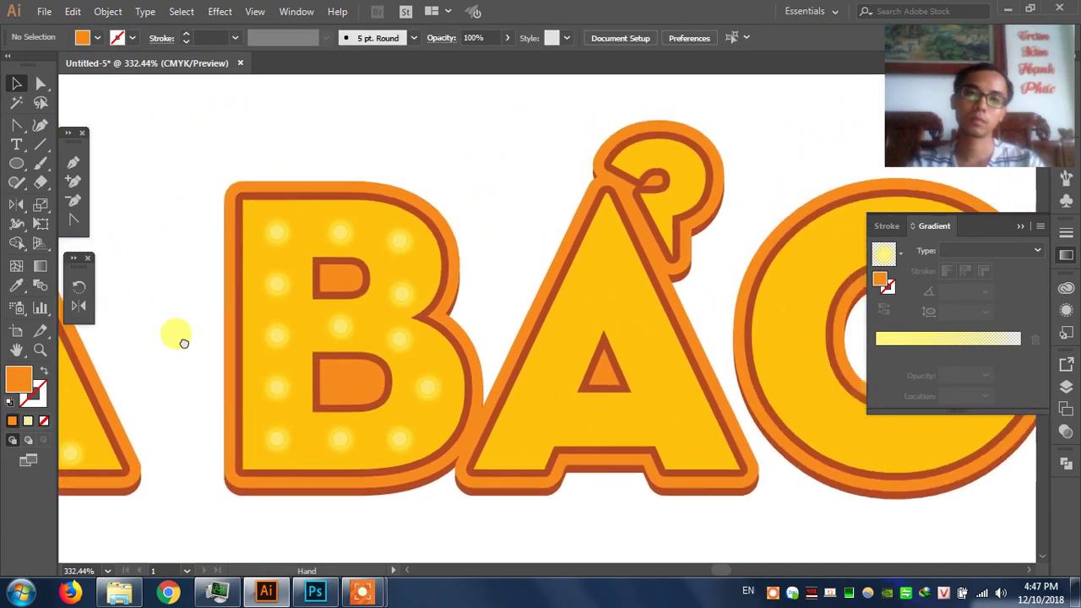
pyautogui.moveTo(377, 314); pyautogui.dragTo(710, 283)
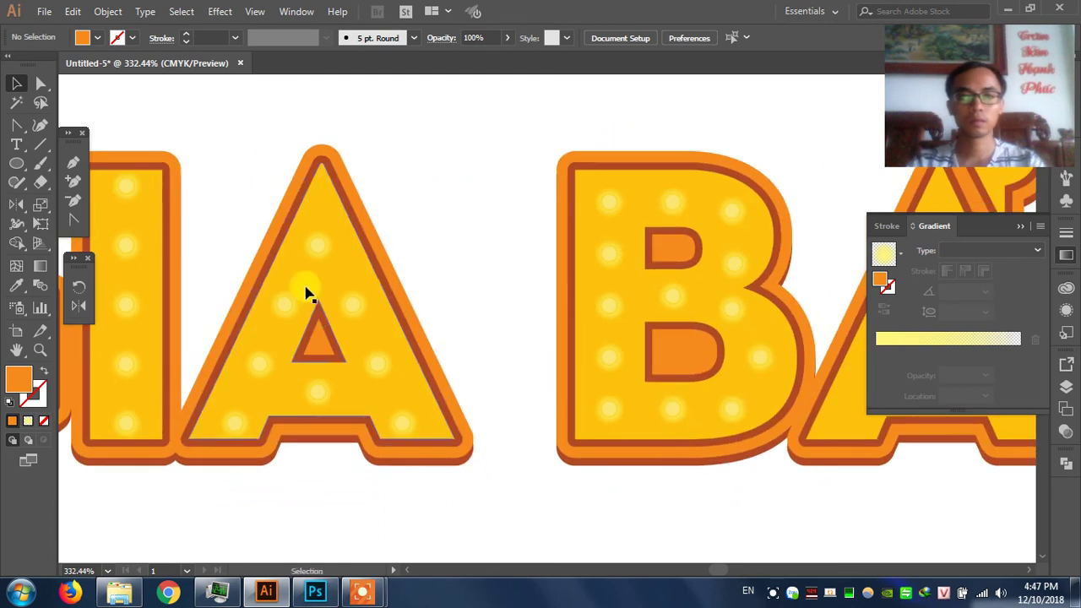
# Copy all of the first A's glow dots onto the Ả.
pyautogui.click(318, 245)
pyautogui.moveTo(257, 365)
pyautogui.mouseDown()
pyautogui.moveTo(235, 422)
pyautogui.moveTo(318, 390)
pyautogui.mouseUp()
pyautogui.moveTo(350, 304); pyautogui.dragTo(354, 304)
pyautogui.moveTo(259, 364); pyautogui.dragTo(378, 363)
pyautogui.moveTo(235, 422); pyautogui.dragTo(402, 422)
pyautogui.scroll(-1, 676, 410)
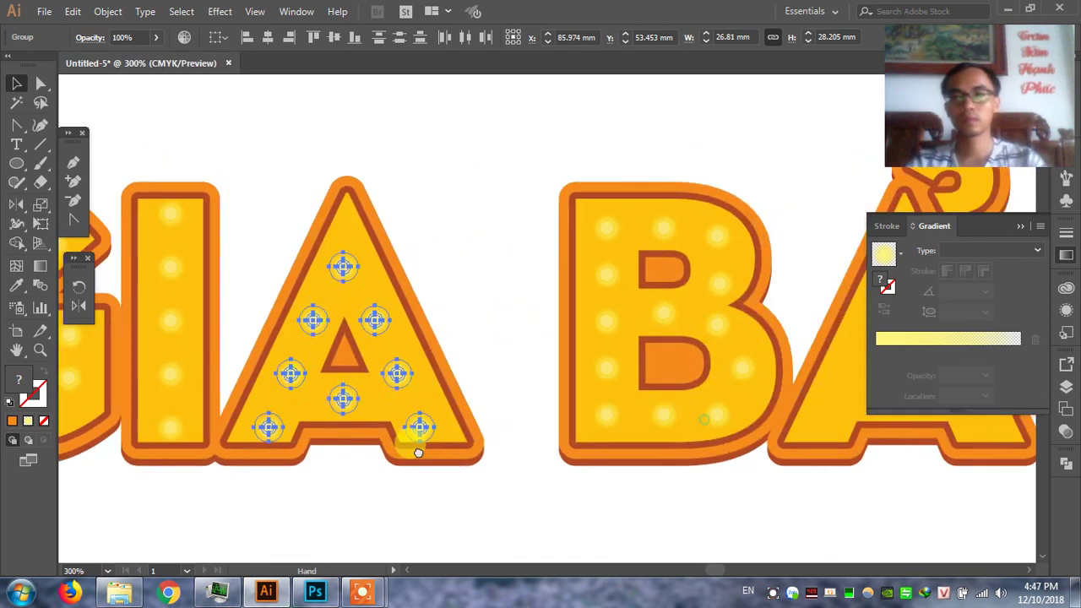
pyautogui.hscroll(3, 350, 448)
pyautogui.moveTo(218, 362); pyautogui.dragTo(803, 384)
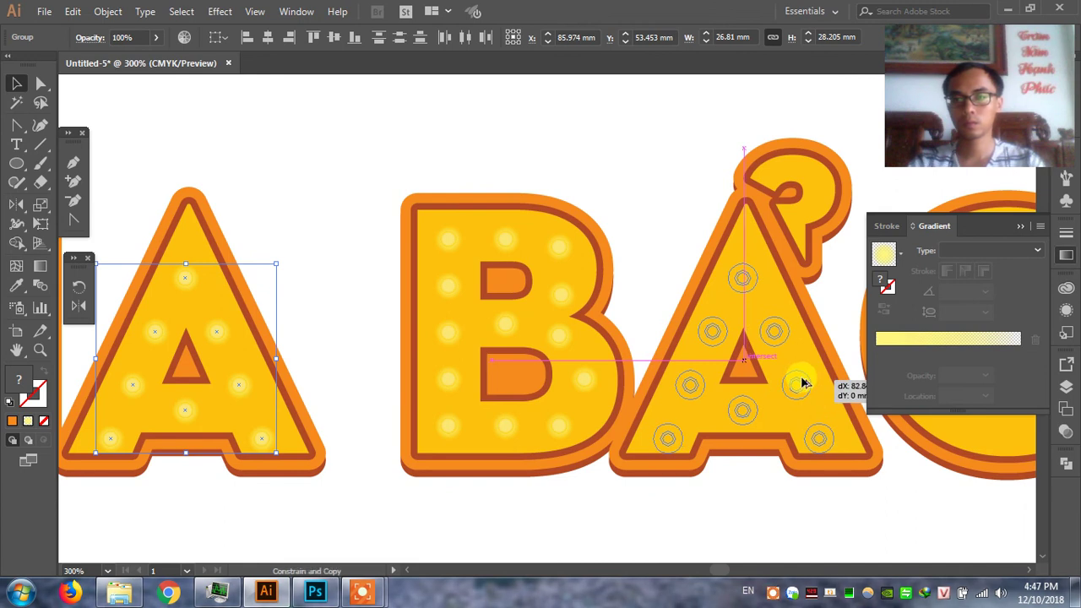
pyautogui.moveTo(802, 384); pyautogui.dragTo(800, 380)
# Place one glow dot in the Ả's accent hook and copy a dot onto the O.
pyautogui.moveTo(654, 182); pyautogui.dragTo(442, 205)
pyautogui.click(651, 222)
pyautogui.moveTo(651, 222)
pyautogui.mouseDown()
pyautogui.moveTo(821, 193)
pyautogui.moveTo(832, 225)
pyautogui.moveTo(671, 242)
pyautogui.mouseUp()
pyautogui.moveTo(548, 317)
pyautogui.mouseDown()
pyautogui.moveTo(623, 235)
pyautogui.moveTo(591, 219)
pyautogui.moveTo(701, 174)
pyautogui.mouseUp()
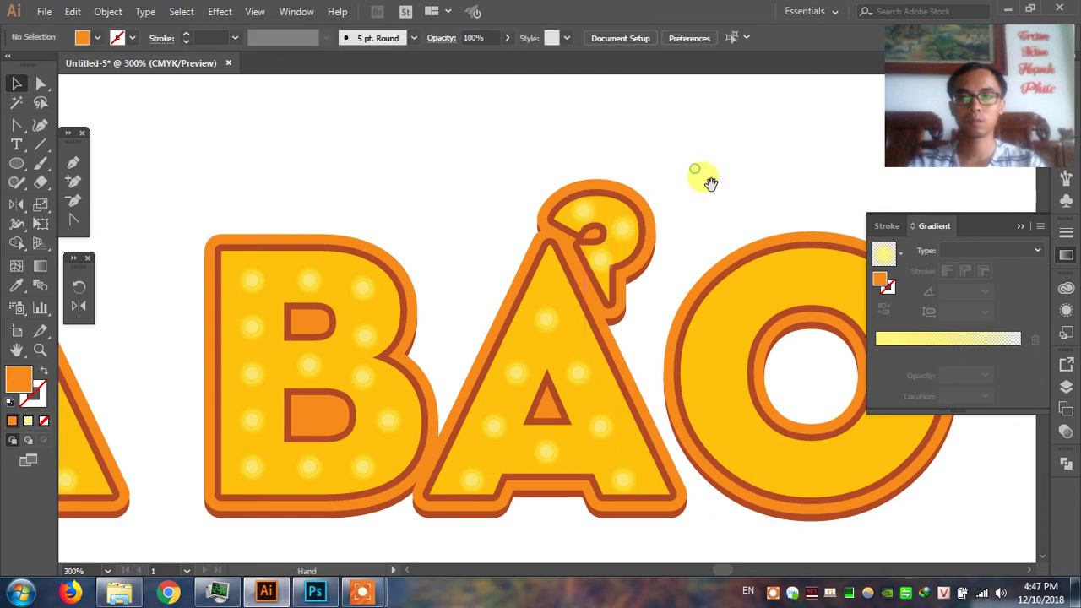
pyautogui.hscroll(3, 701, 174)
pyautogui.moveTo(463, 231); pyautogui.dragTo(651, 286)
# Rotate-copy the O's glow dot by 32° around its centre, repeating to ring the O.
pyautogui.click(723, 193)
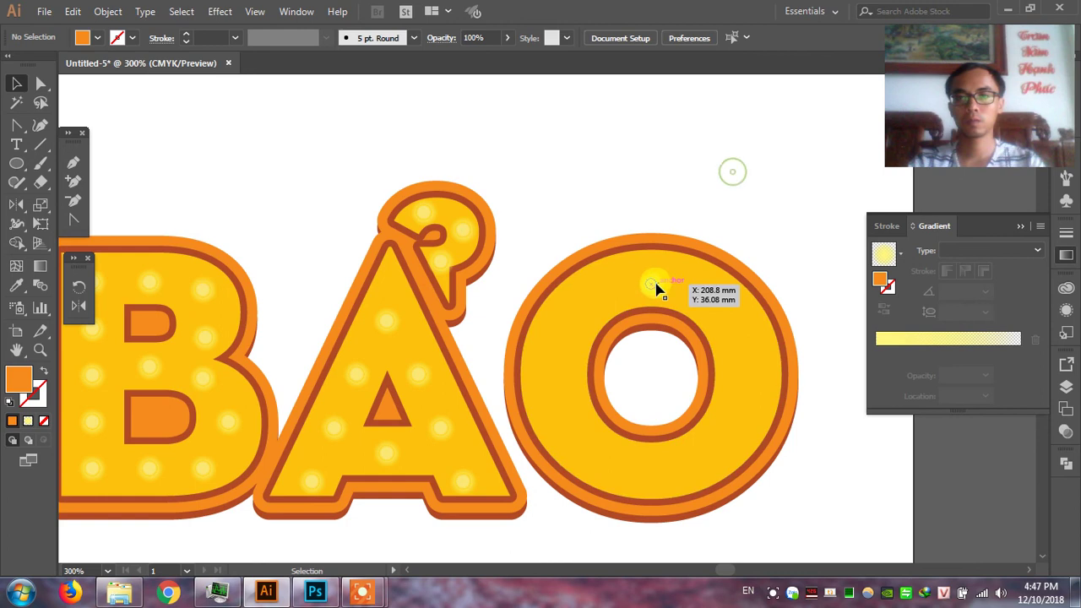
pyautogui.click(651, 284)
pyautogui.click(79, 287)
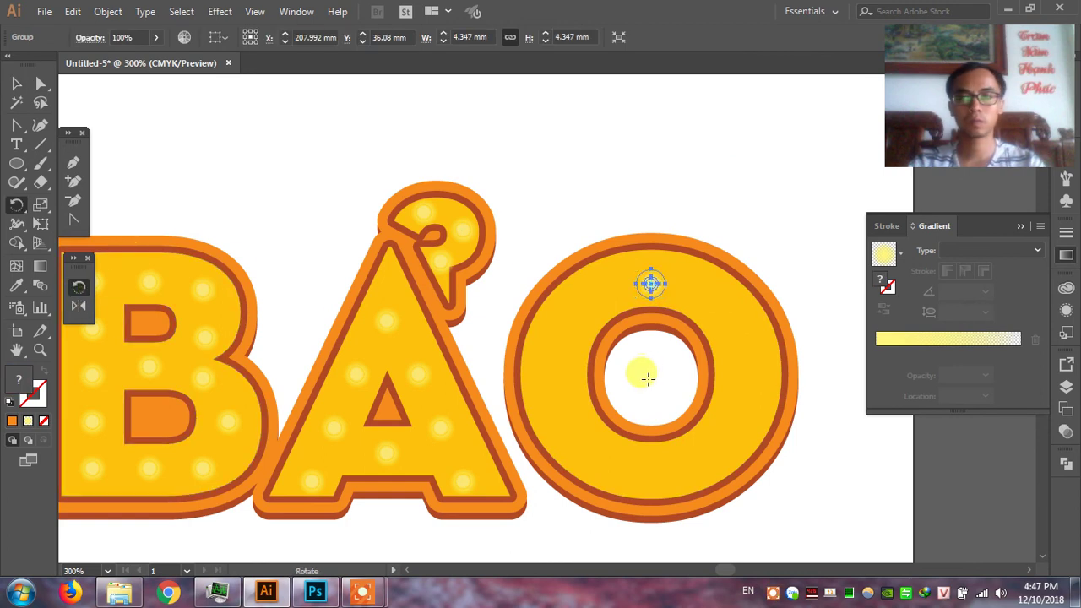
pyautogui.keyDown('alt'); pyautogui.click(648, 377); pyautogui.keyUp('alt')
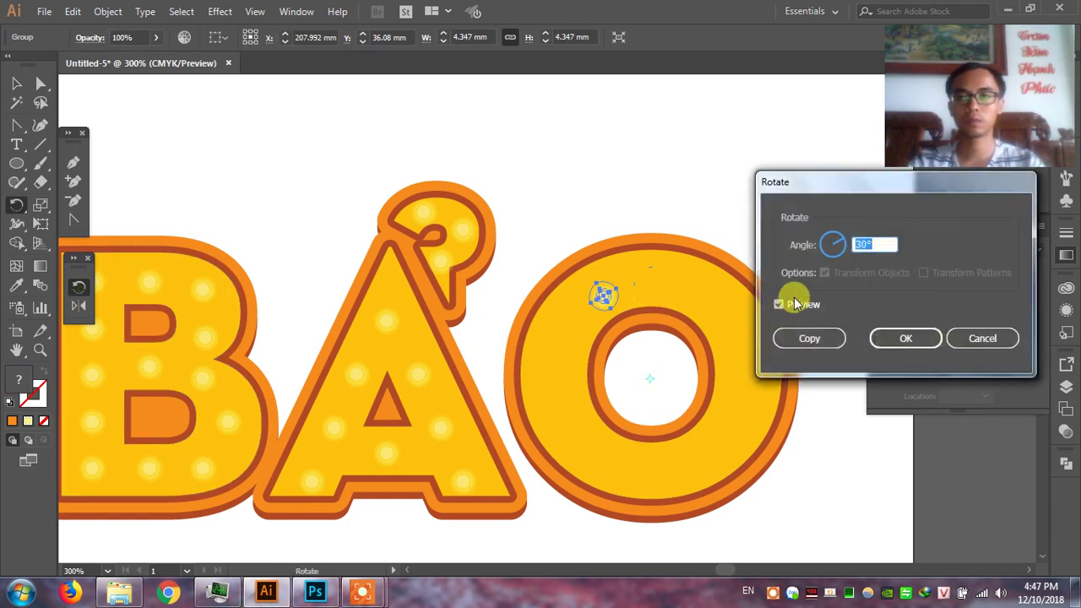
pyautogui.write('3')
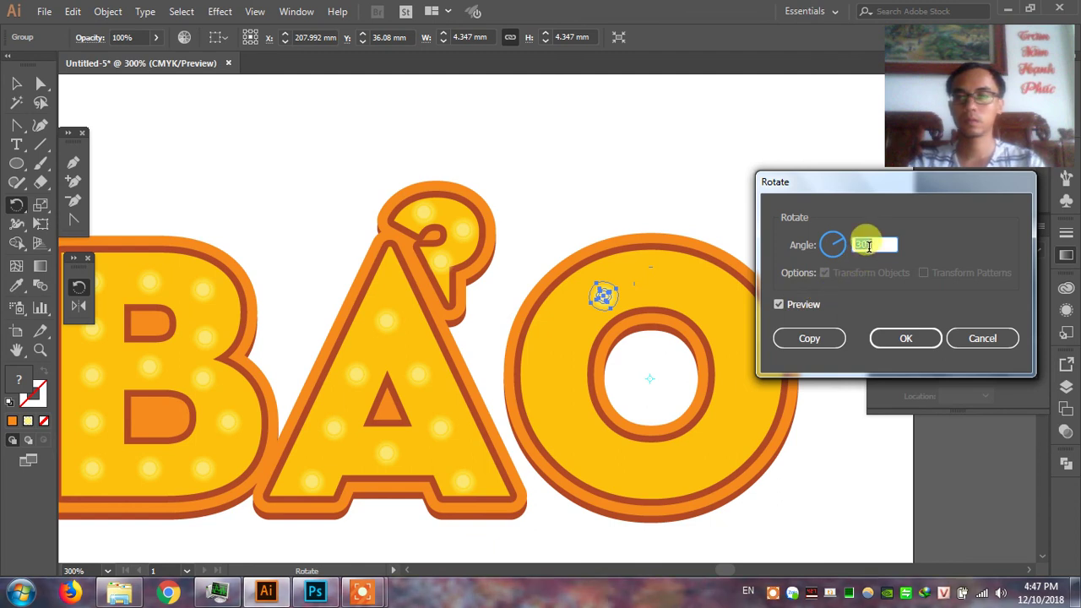
pyautogui.write('2')
pyautogui.click(779, 304)
pyautogui.click(781, 305)
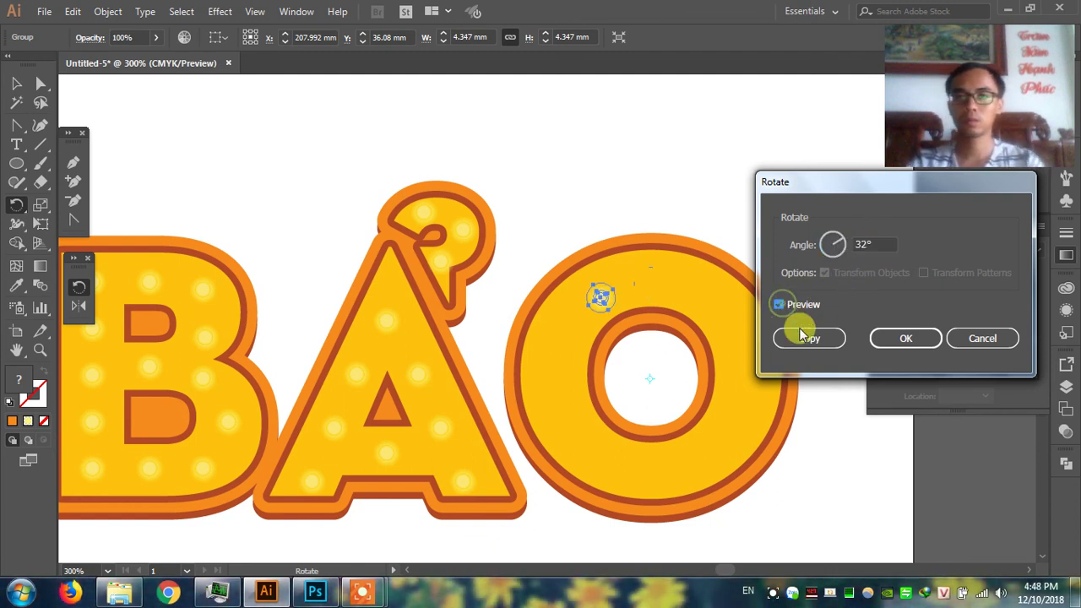
pyautogui.click(811, 339)
pyautogui.hotkey('ctrl', 'd')
pyautogui.hotkey('ctrl', 'd')
pyautogui.hotkey('ctrl', 'd')
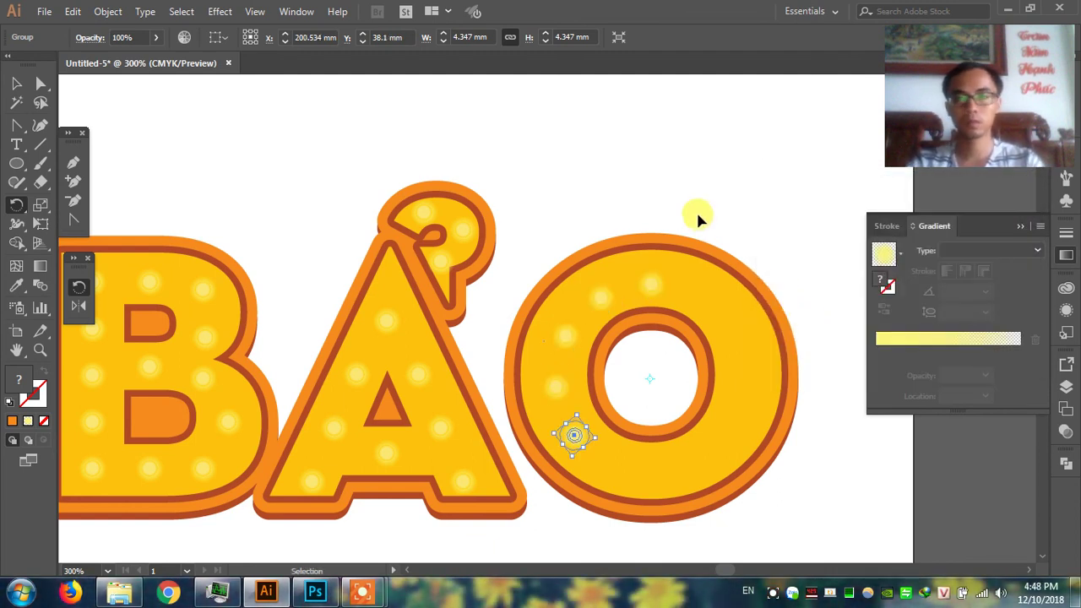
pyautogui.hotkey('ctrl', 'd')
pyautogui.hotkey('ctrl', 'd')
pyautogui.hotkey('ctrl', 'd')
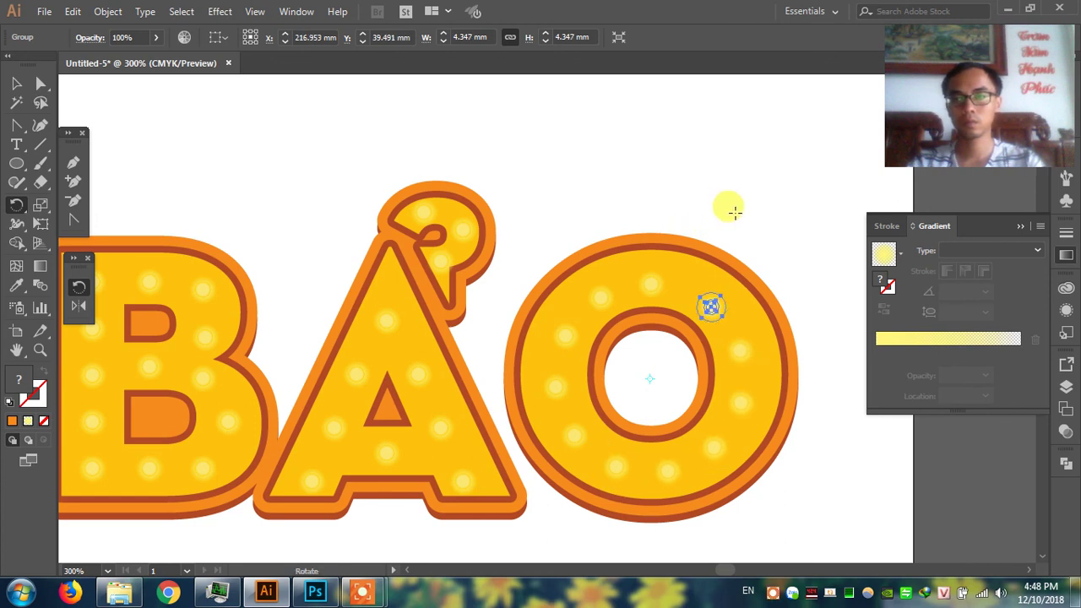
pyautogui.press('v')
pyautogui.click(744, 218)
pyautogui.hotkey('ctrl', '-')
pyautogui.hotkey('ctrl', '-')
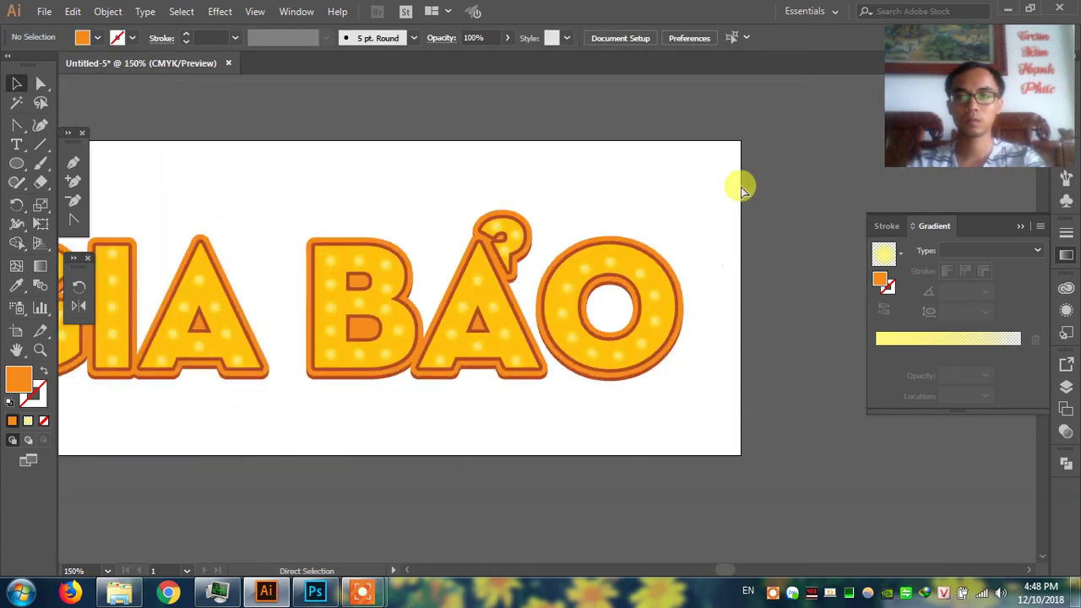
pyautogui.hotkey('ctrl', '-')
pyautogui.hotkey('ctrl', '-')
# Zoom in and recolour the GIA BẢO group with a darker orange fill.
pyautogui.press('z')
pyautogui.moveTo(188, 242); pyautogui.dragTo(705, 374)
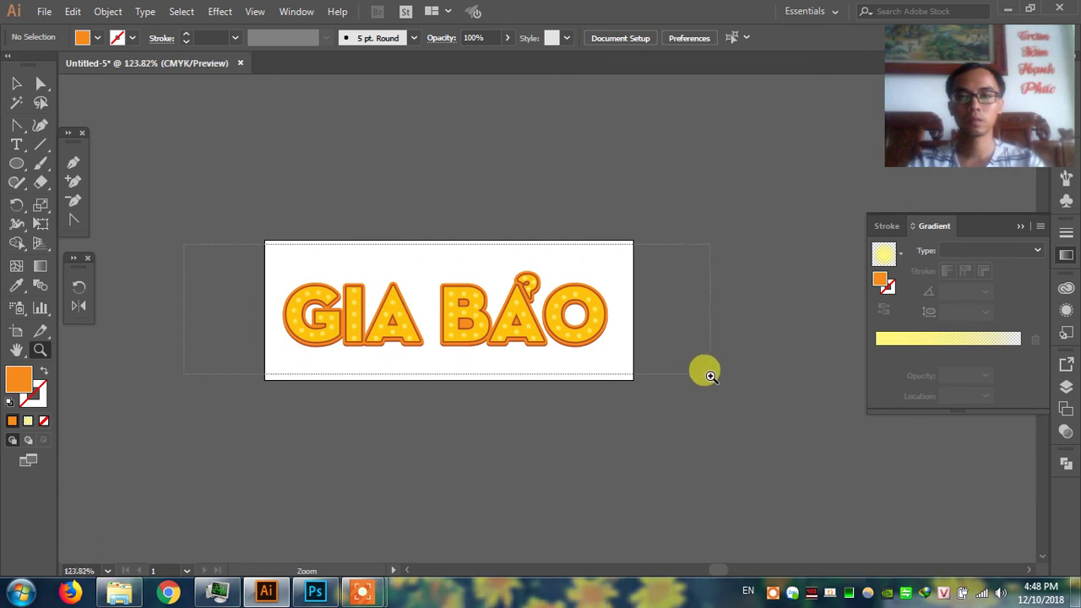
pyautogui.press('v')
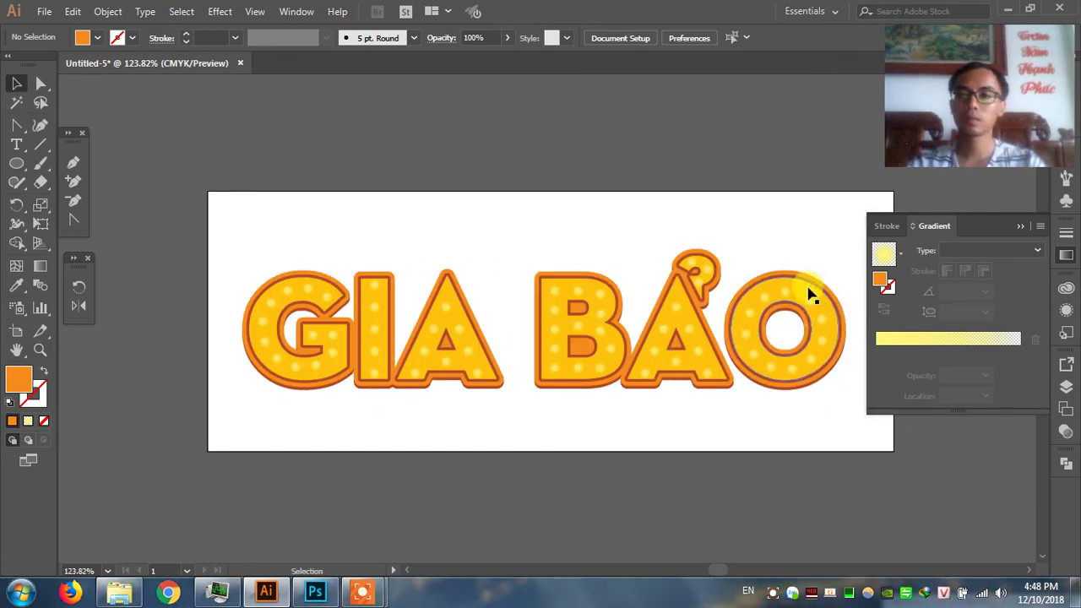
pyautogui.click(810, 294)
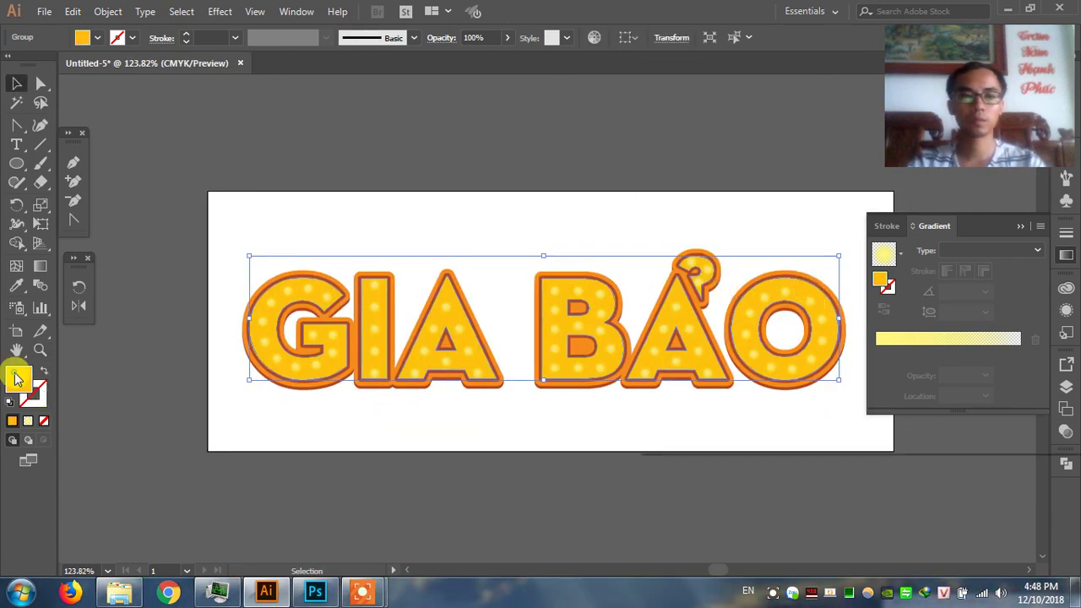
pyautogui.doubleClick(18, 379)
pyautogui.click(846, 214)
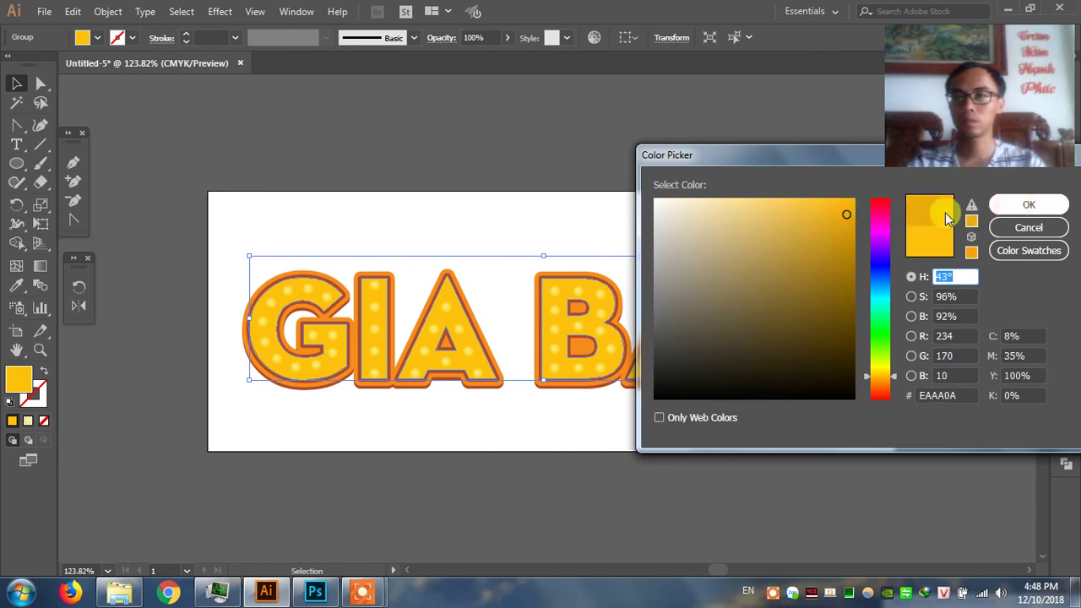
pyautogui.click(1029, 204)
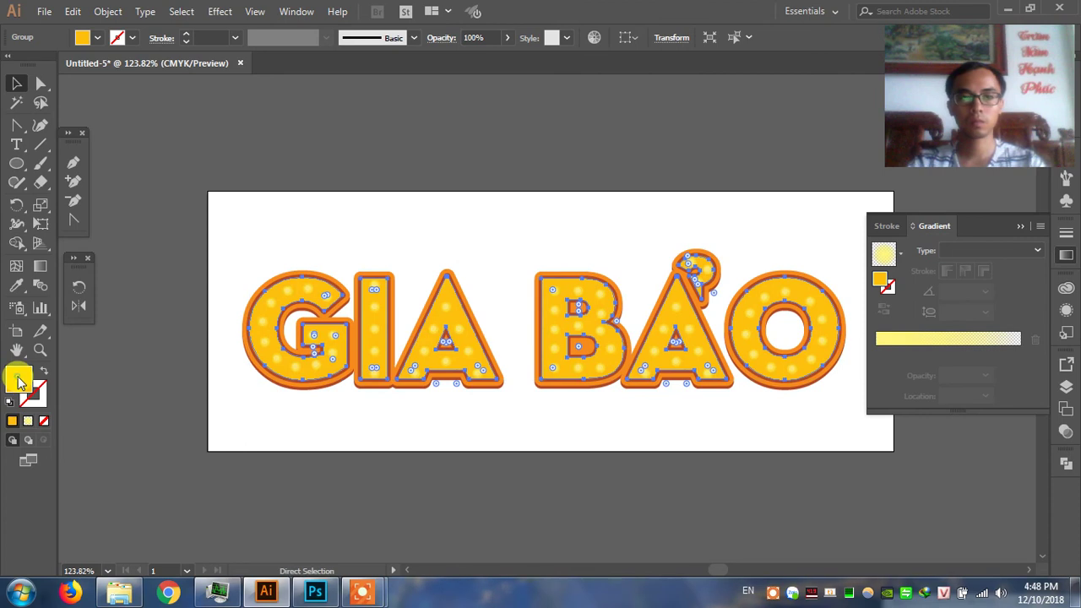
# Shift the letter fill hue toward deeper orange and reframe the view on the lettering.
pyautogui.doubleClick(19, 380)
pyautogui.moveTo(896, 381); pyautogui.dragTo(897, 379)
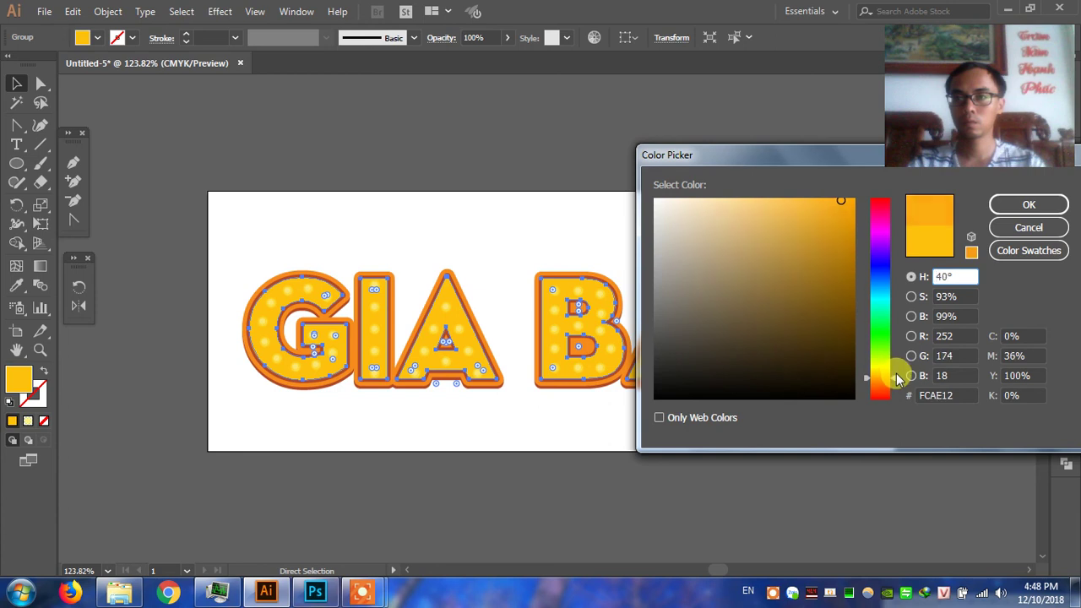
pyautogui.click(1031, 203)
pyautogui.click(621, 175)
pyautogui.moveTo(604, 175); pyautogui.dragTo(536, 113)
pyautogui.press('z')
pyautogui.moveTo(137, 152)
pyautogui.mouseDown()
pyautogui.moveTo(694, 269)
pyautogui.moveTo(790, 324)
pyautogui.mouseUp()
pyautogui.press('v')
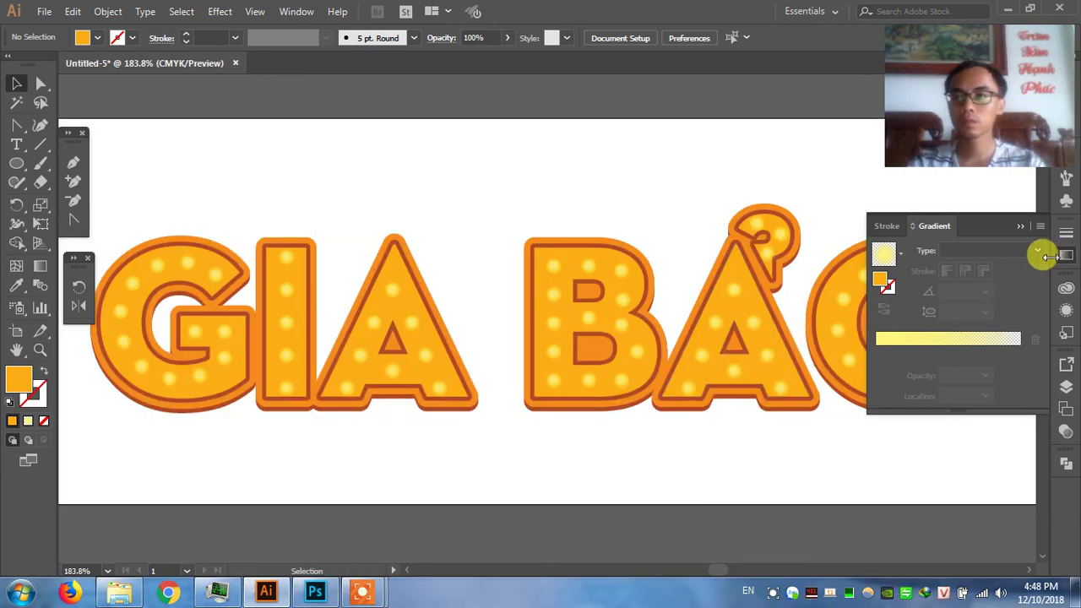
pyautogui.click(1067, 255)
pyautogui.scroll(-1, 820, 262)
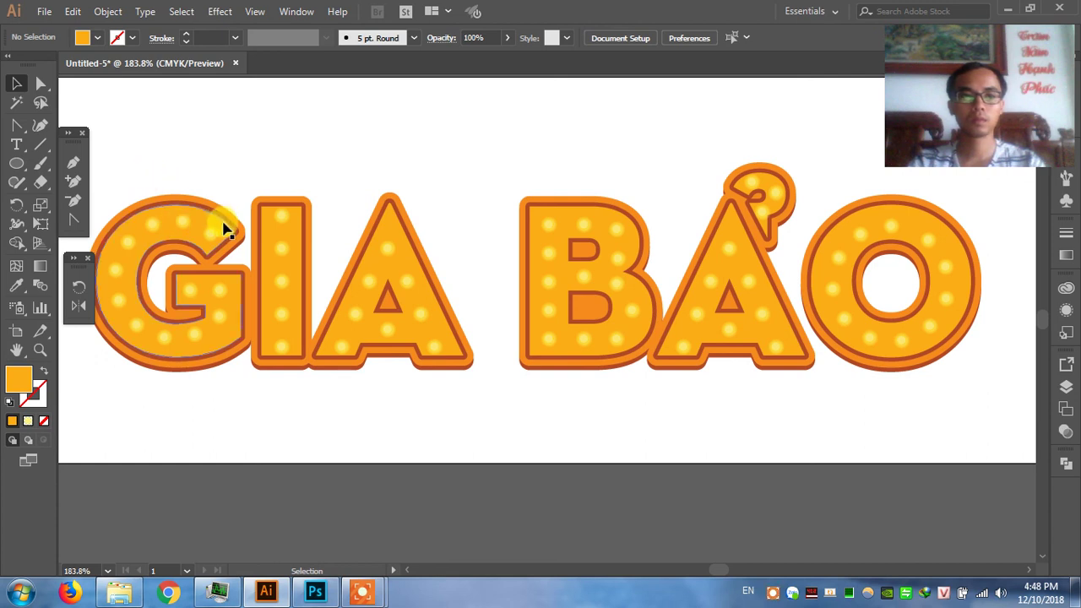
# Fine-tune the GIA BẢO fill hue to the lighter golden yellow F9B919.
pyautogui.click(103, 268)
pyautogui.doubleClick(15, 382)
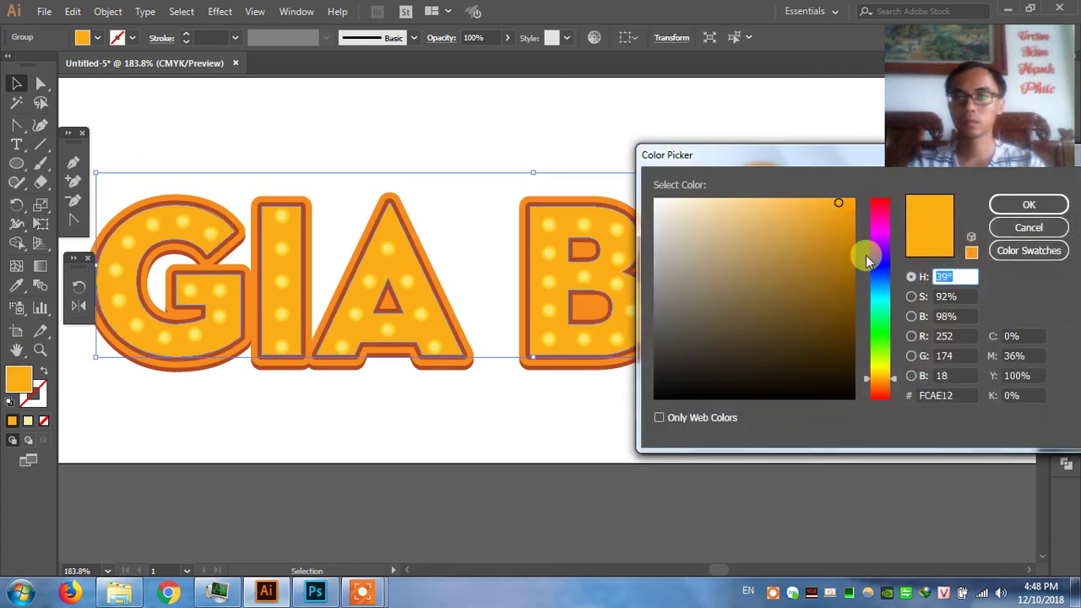
pyautogui.click(1002, 205)
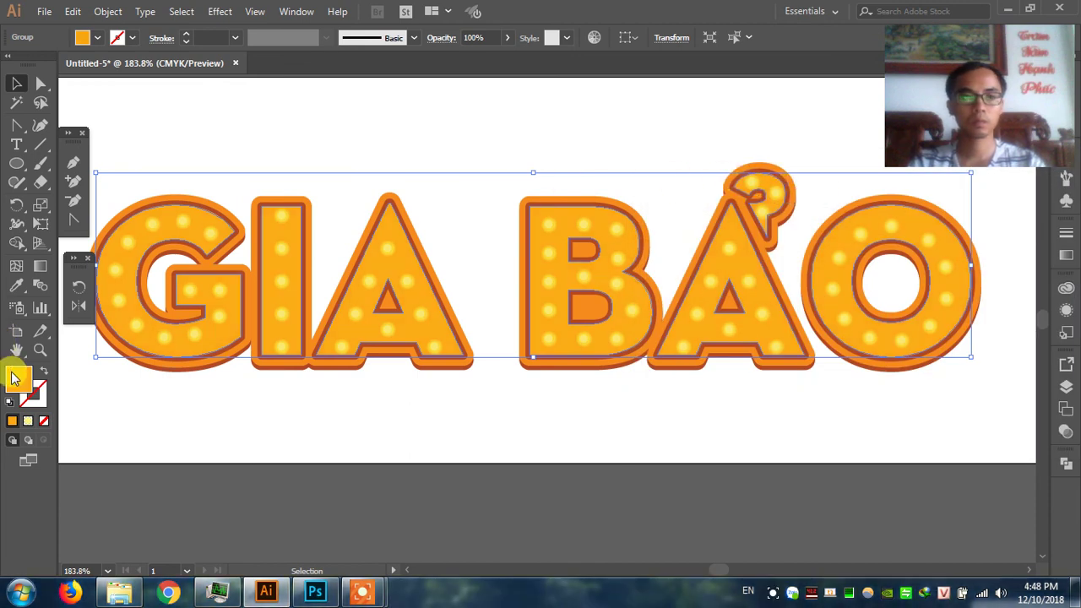
pyautogui.doubleClick(19, 382)
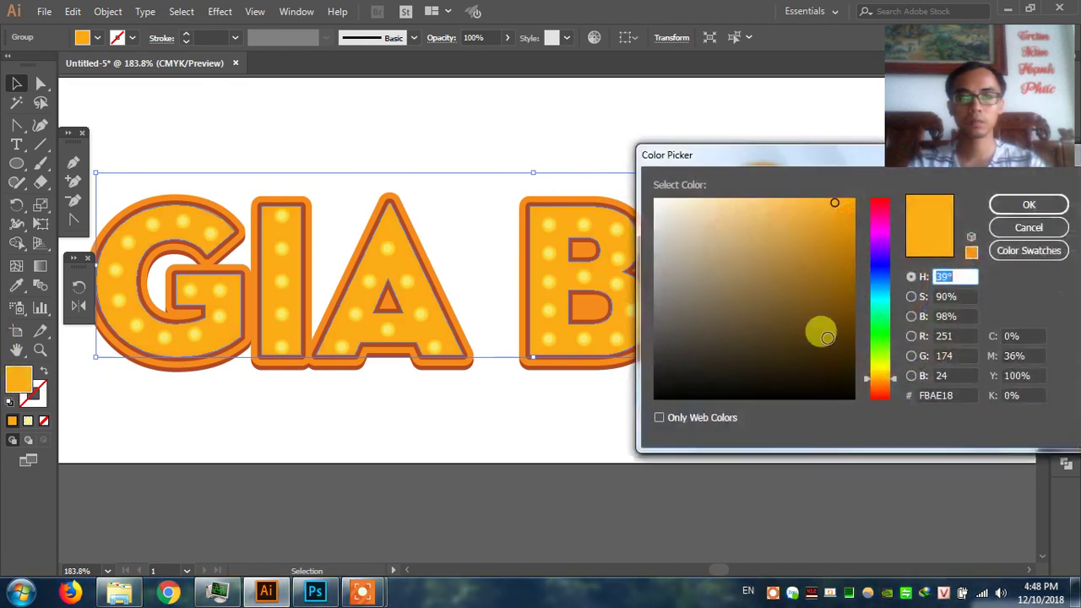
pyautogui.click(894, 380)
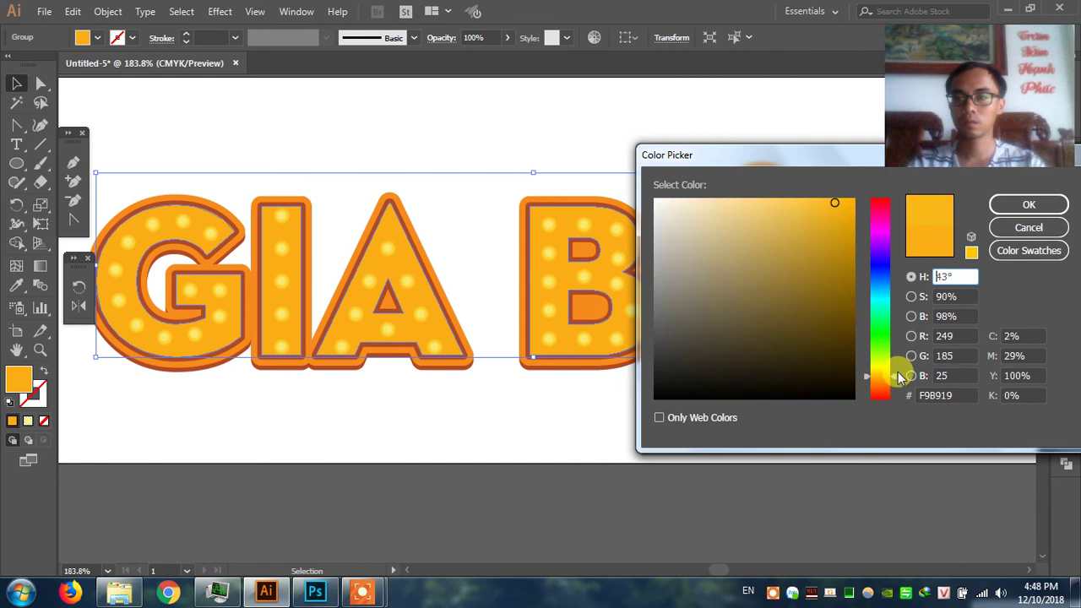
pyautogui.click(1031, 207)
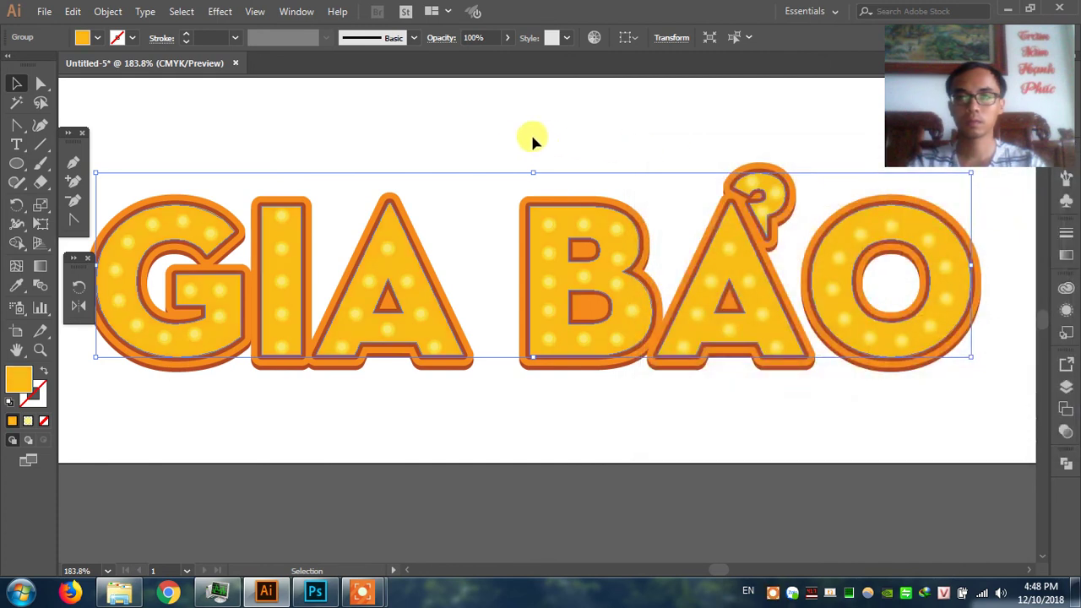
pyautogui.click(518, 138)
pyautogui.scroll(2, 505, 191)
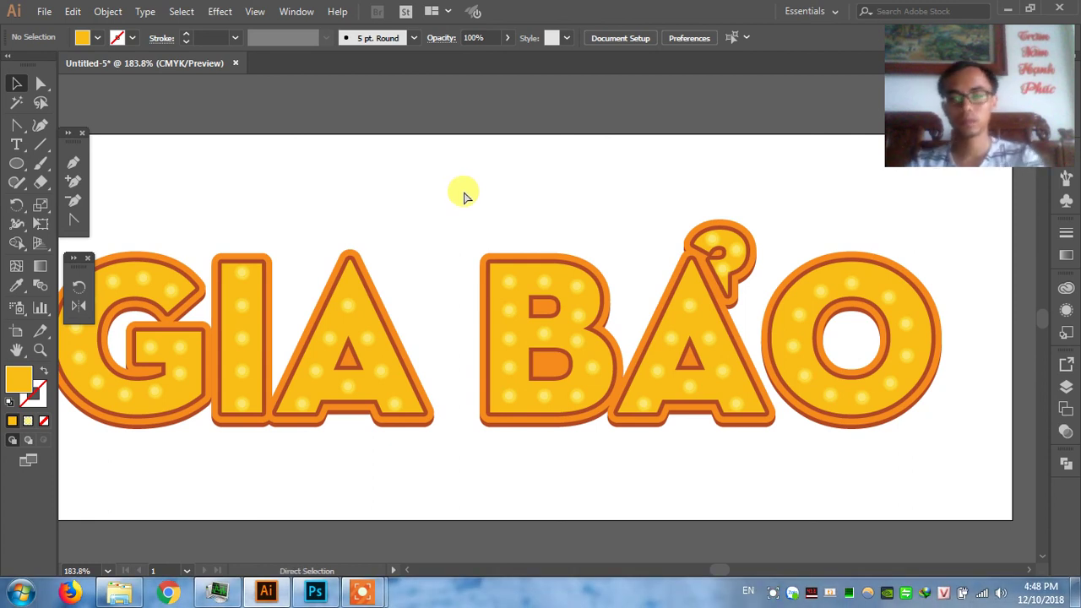
# Fill the GIA BẢO letters with the bright yellow-orange FFB600.
pyautogui.hotkey('ctrl', '1')
pyautogui.press('z')
pyautogui.moveTo(169, 211); pyautogui.dragTo(805, 403)
pyautogui.moveTo(162, 244); pyautogui.dragTo(936, 434)
pyautogui.press('v')
pyautogui.moveTo(723, 406)
pyautogui.mouseDown()
pyautogui.moveTo(715, 393)
pyautogui.moveTo(643, 393)
pyautogui.moveTo(714, 392)
pyautogui.mouseUp()
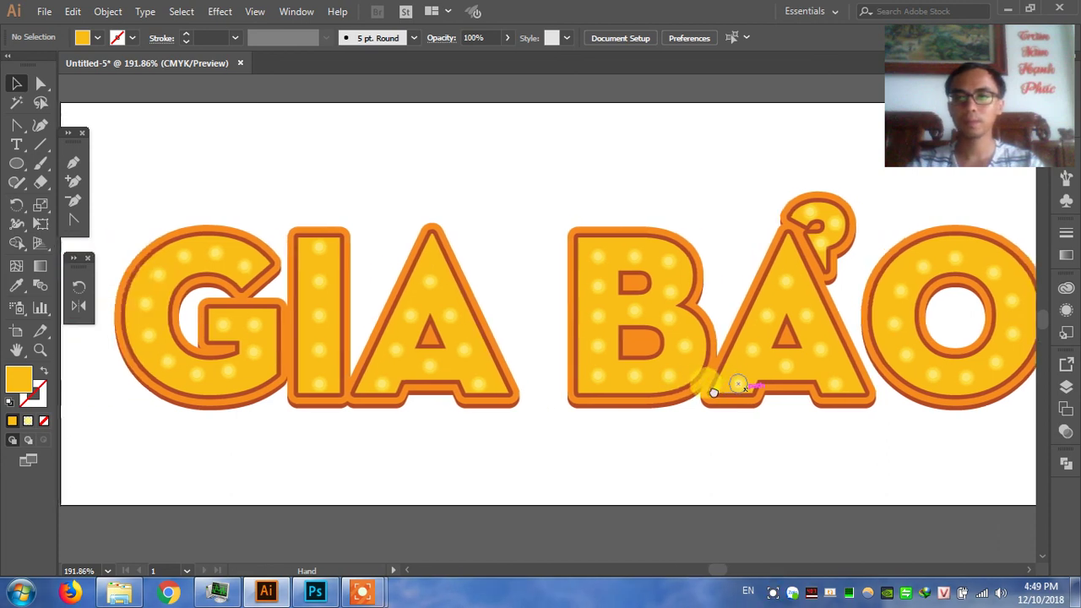
pyautogui.click(616, 251)
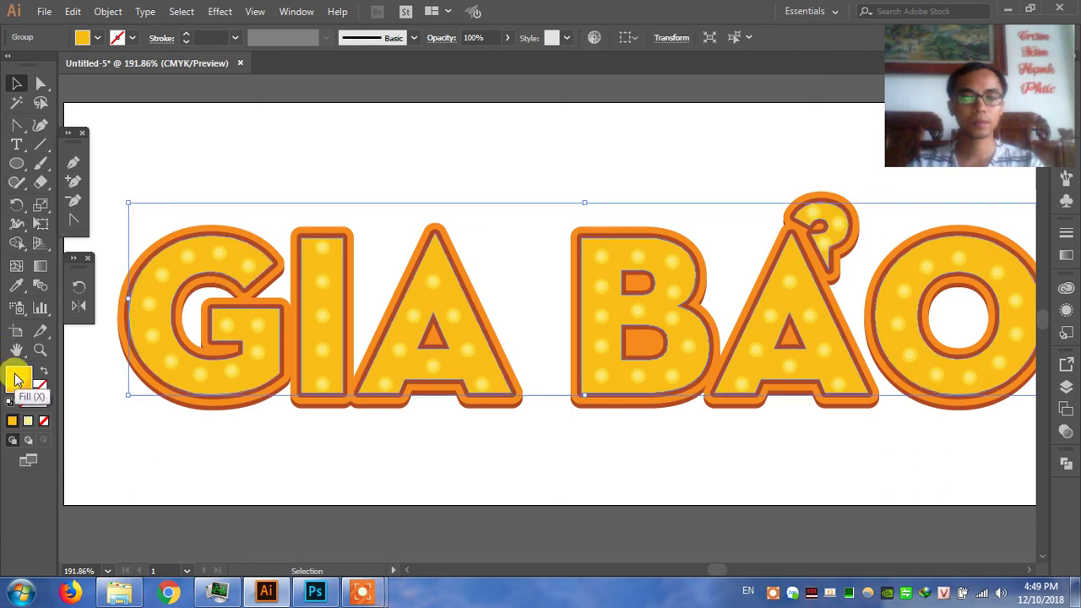
pyautogui.doubleClick(17, 380)
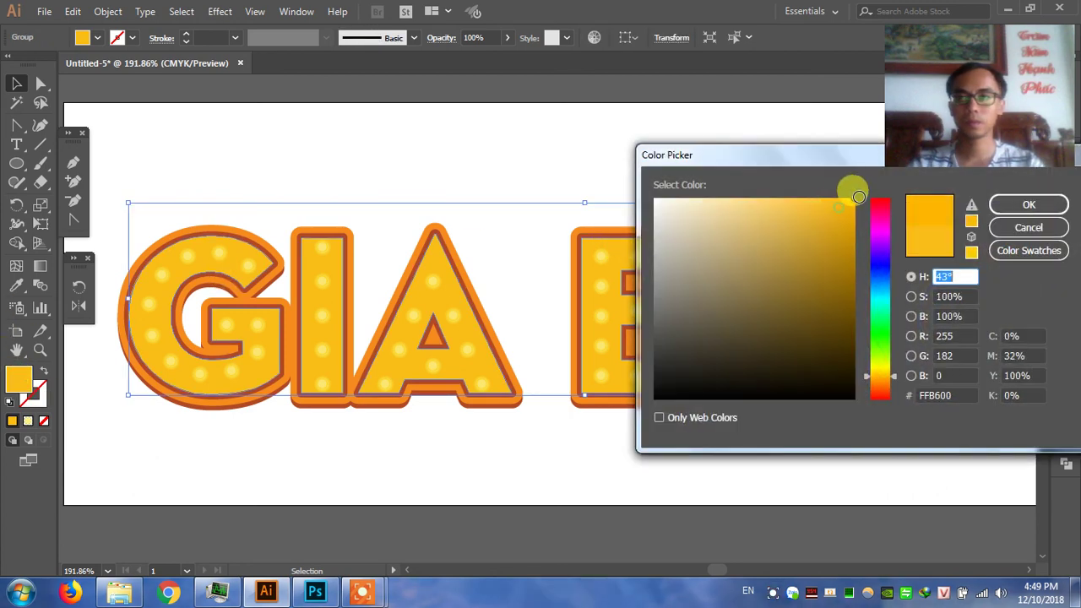
pyautogui.click(1005, 204)
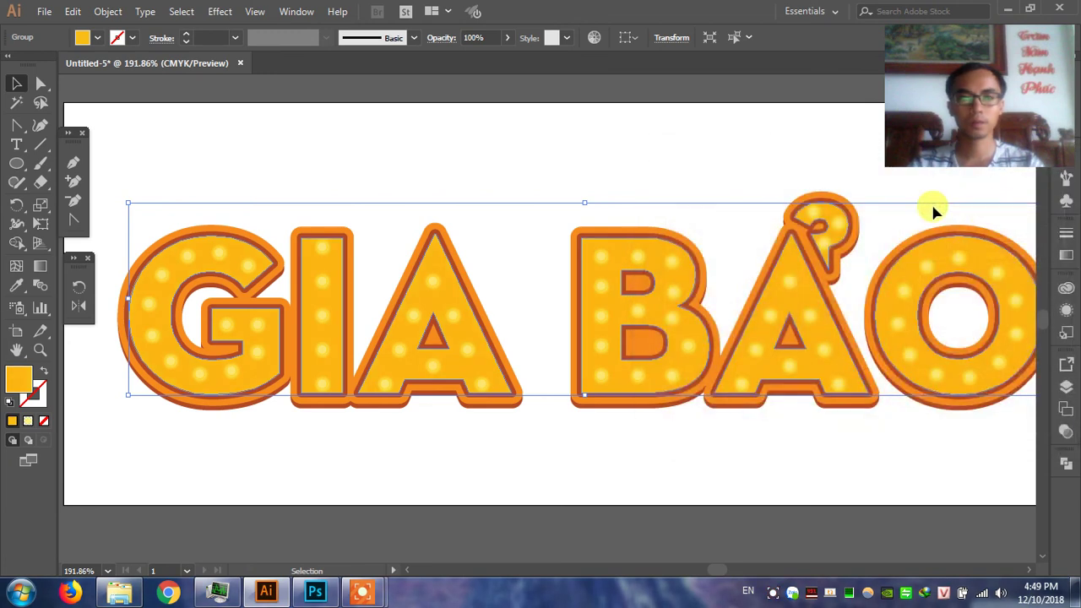
pyautogui.click(637, 176)
# Zoom out, reframe the view around the lettering, and begin saving the document.
pyautogui.moveTo(637, 176); pyautogui.dragTo(613, 172)
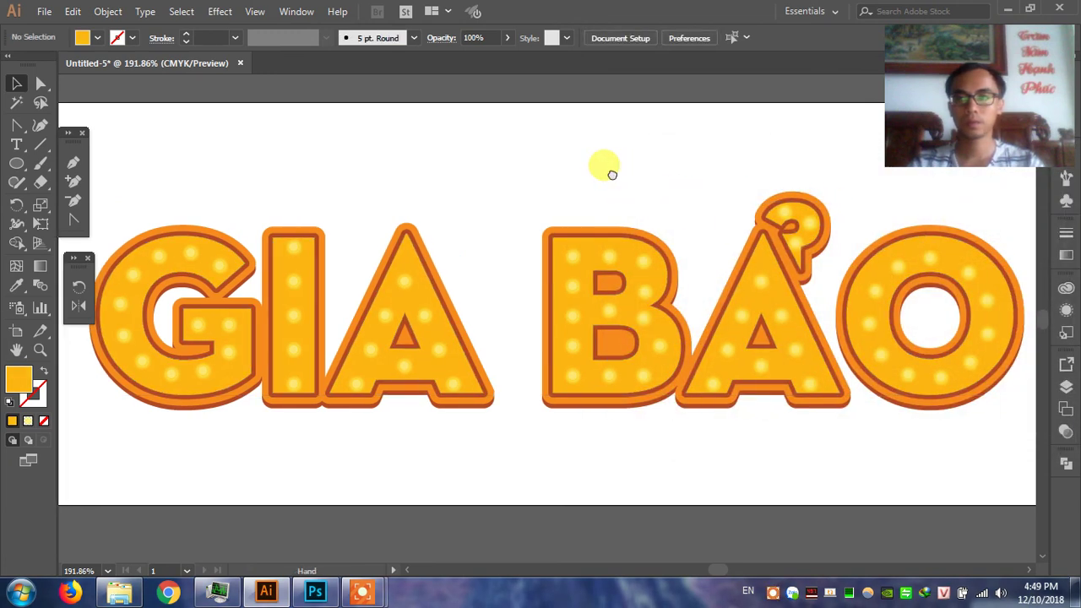
pyautogui.press('z')
pyautogui.hotkey('ctrl', '-')
pyautogui.hotkey('ctrl', '-')
pyautogui.hotkey('ctrl', '-')
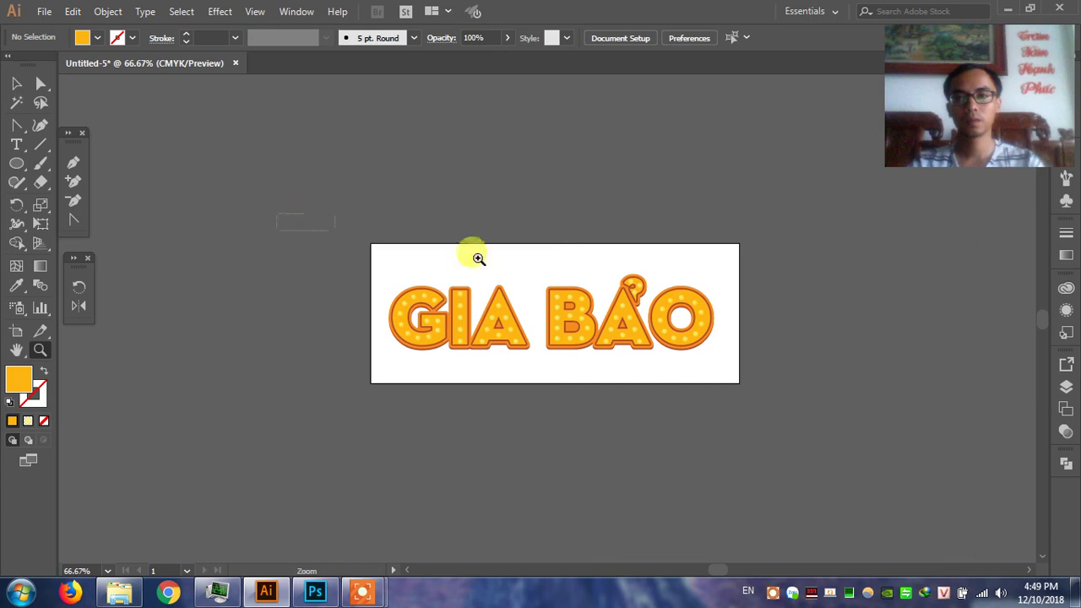
pyautogui.moveTo(479, 258); pyautogui.dragTo(802, 399)
pyautogui.press('v')
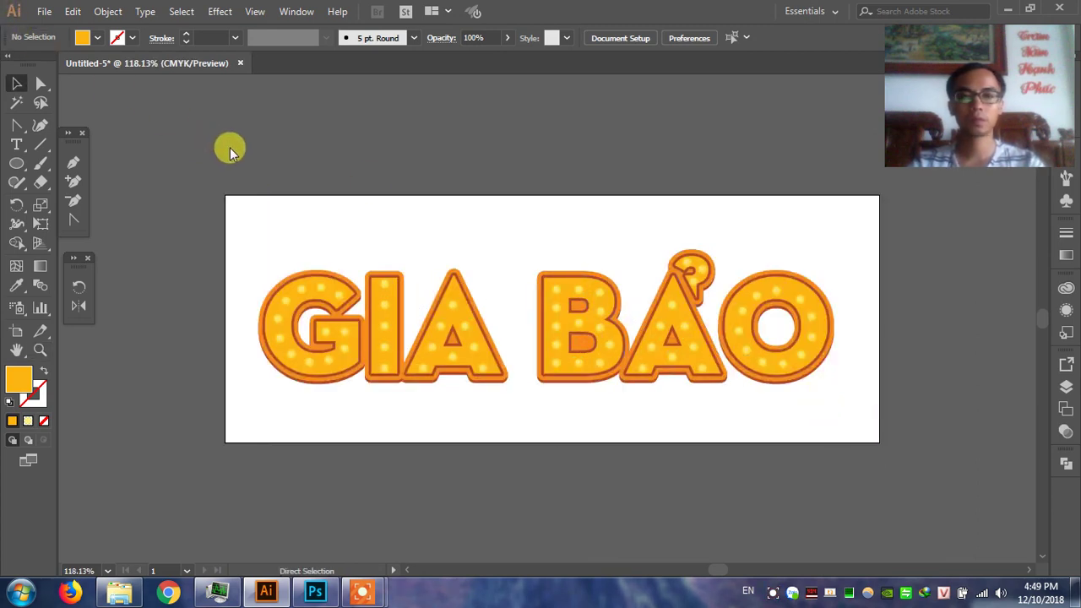
pyautogui.hotkey('ctrl', 's')
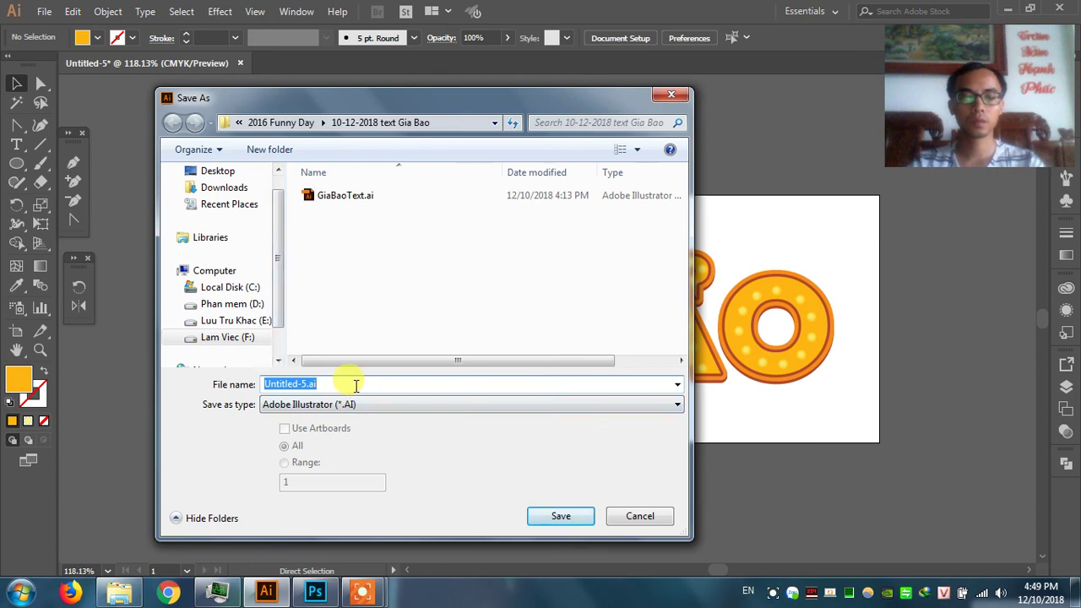
# Save the logotype as GiaBao-text2.ai, accepting the default Illustrator Options.
pyautogui.write('gIAbA')
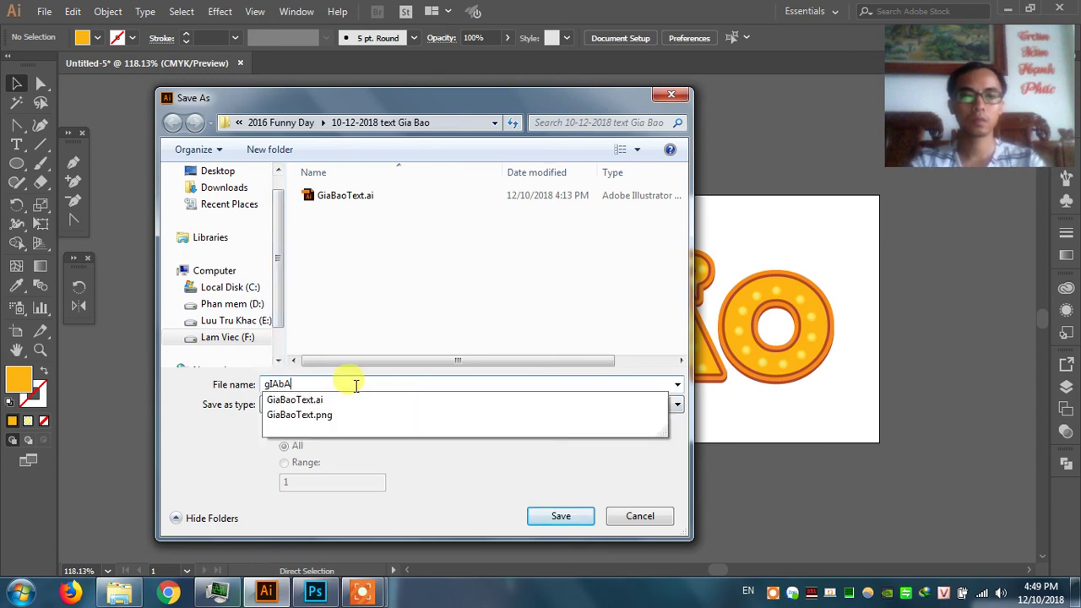
pyautogui.press('BackSpace')
pyautogui.press('BackSpace')
pyautogui.press('BackSpace')
pyautogui.write('Gia')
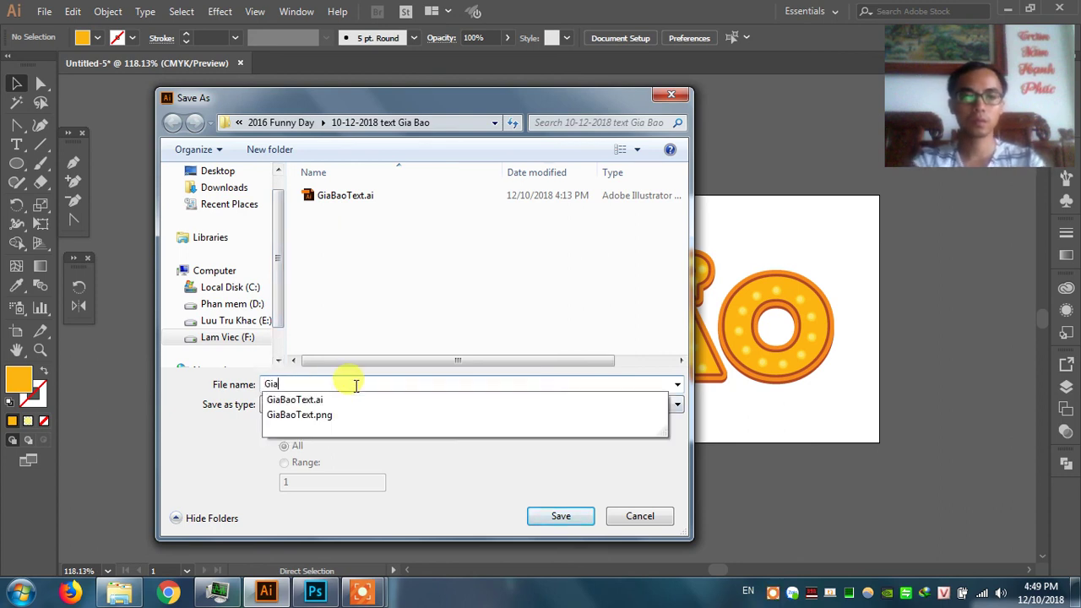
pyautogui.write('Bao-text2')
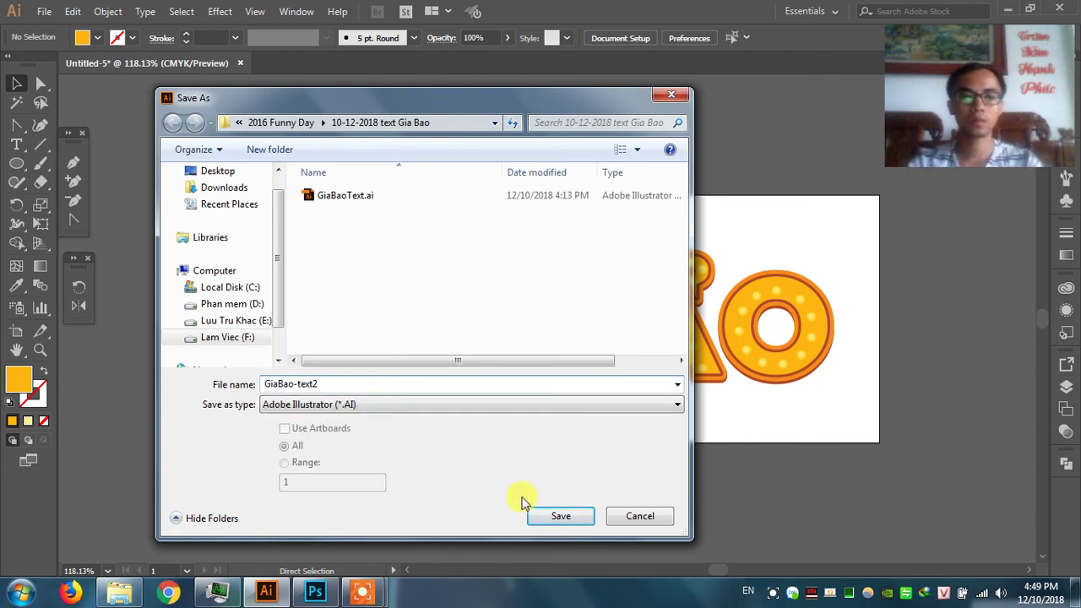
pyautogui.click(557, 516)
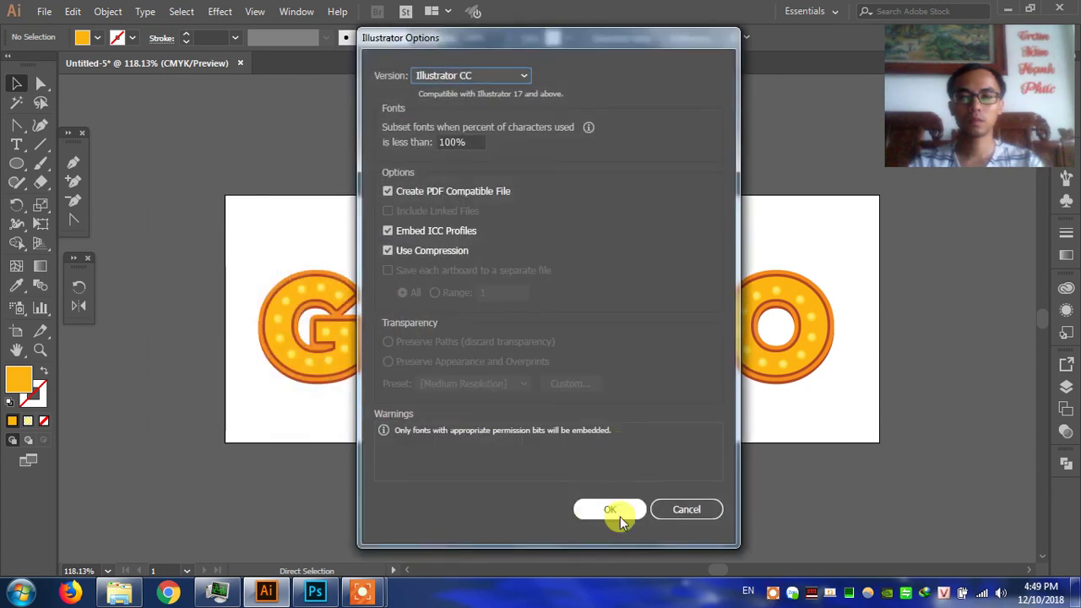
pyautogui.click(613, 510)
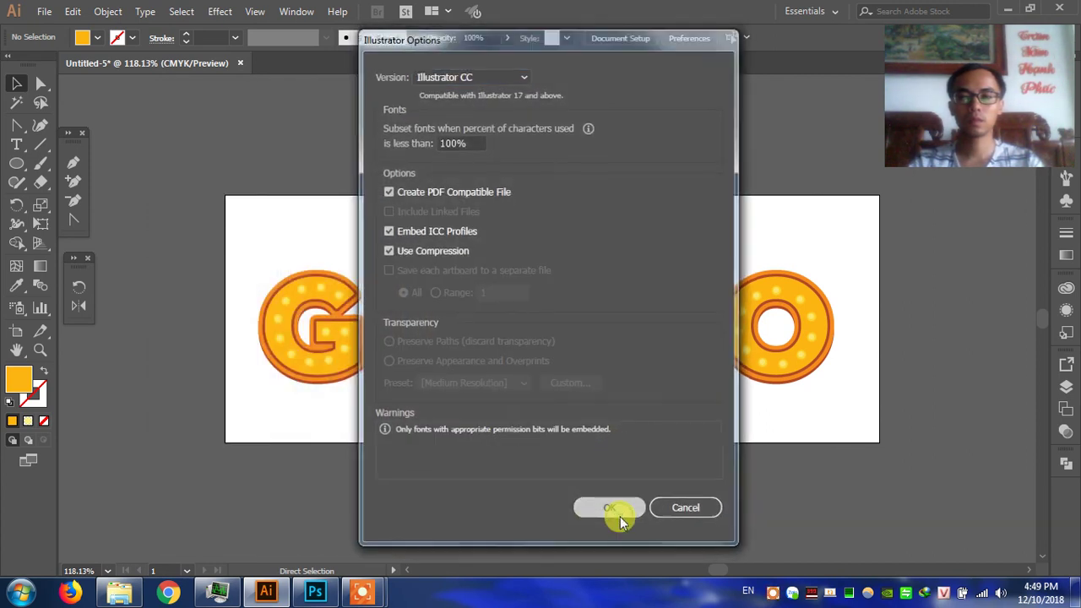